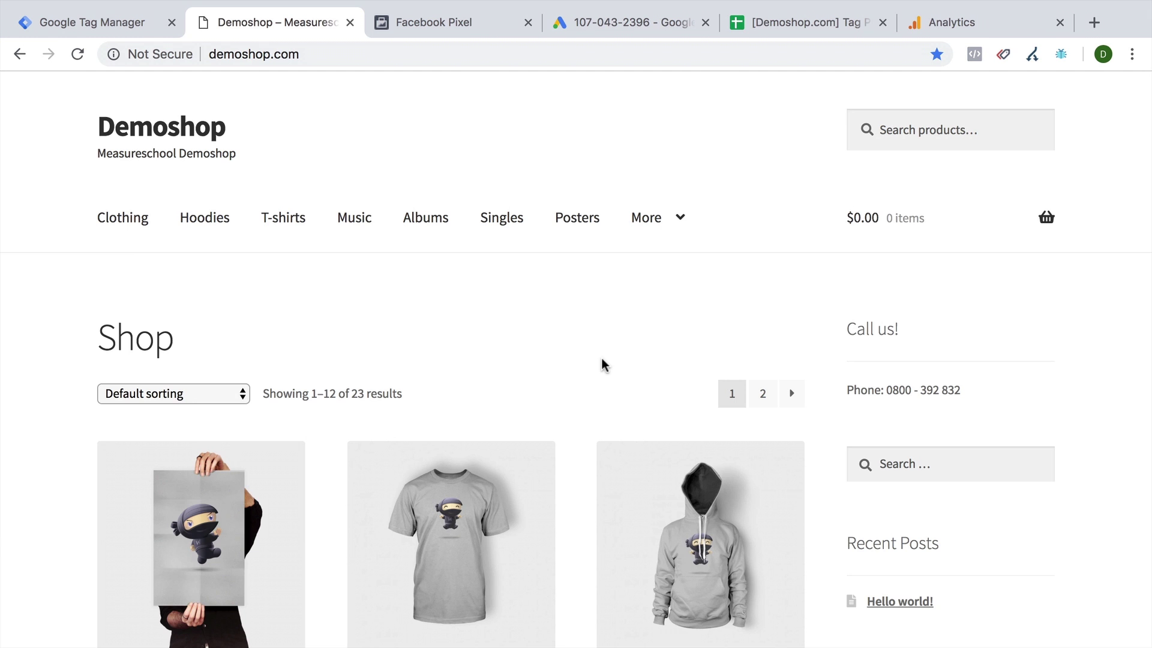
Add the Happy Ninja T-shirt and hoodie to the Demoshop cart and view the cart.
scroll(601, 359, down, 4)
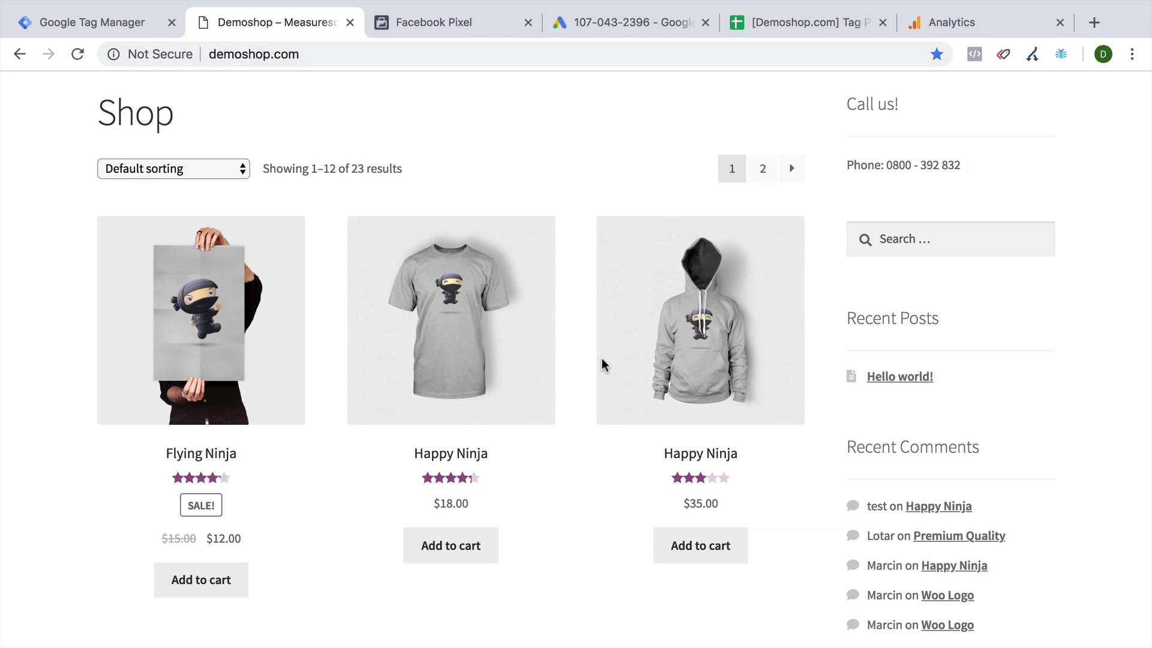
click(478, 545)
click(733, 545)
click(779, 555)
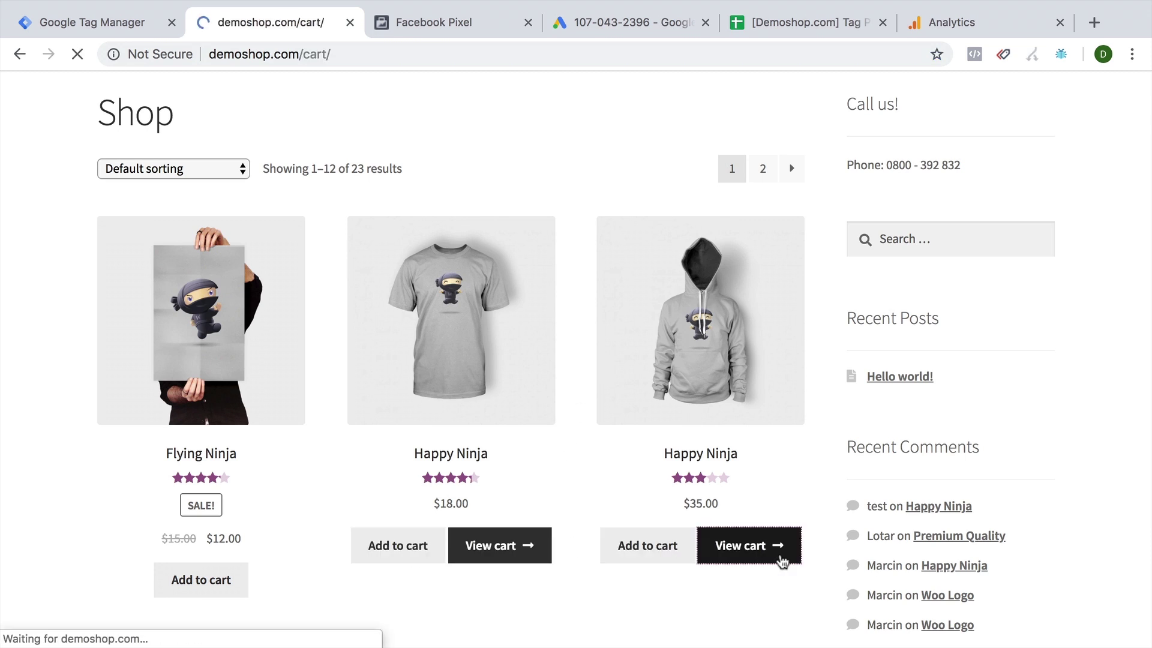
Proceed to checkout and place the test order.
scroll(687, 460, down, 1)
scroll(687, 460, down, 7)
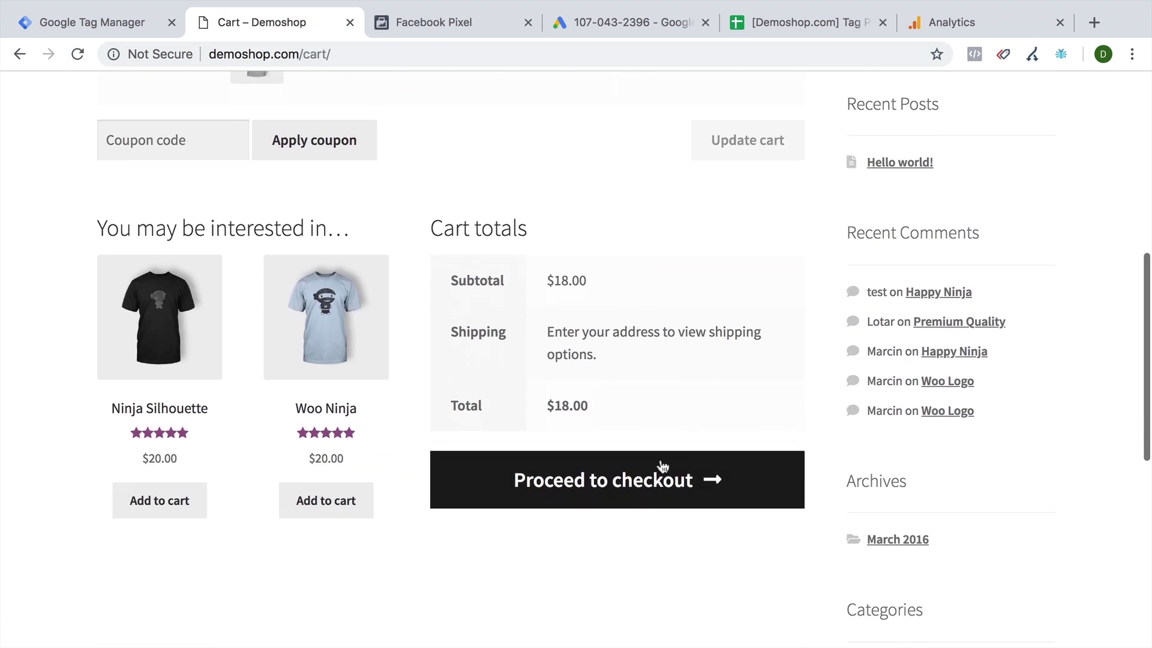
click(690, 471)
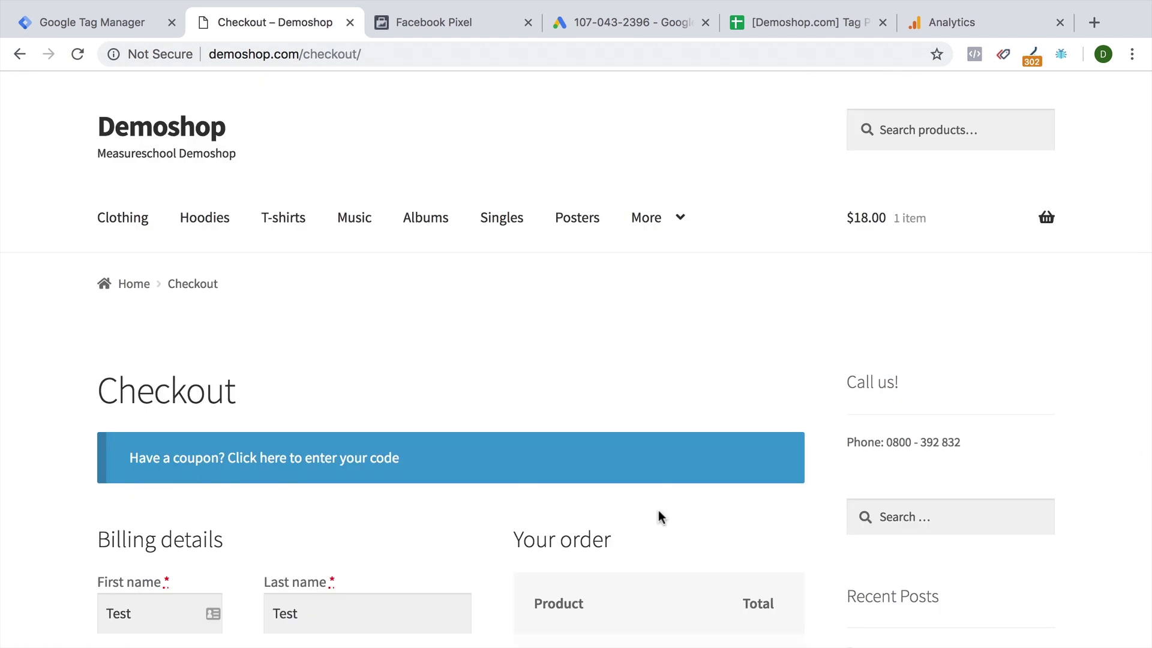
scroll(657, 510, down, 15)
scroll(657, 510, up, 7)
scroll(657, 509, up, 1)
click(656, 444)
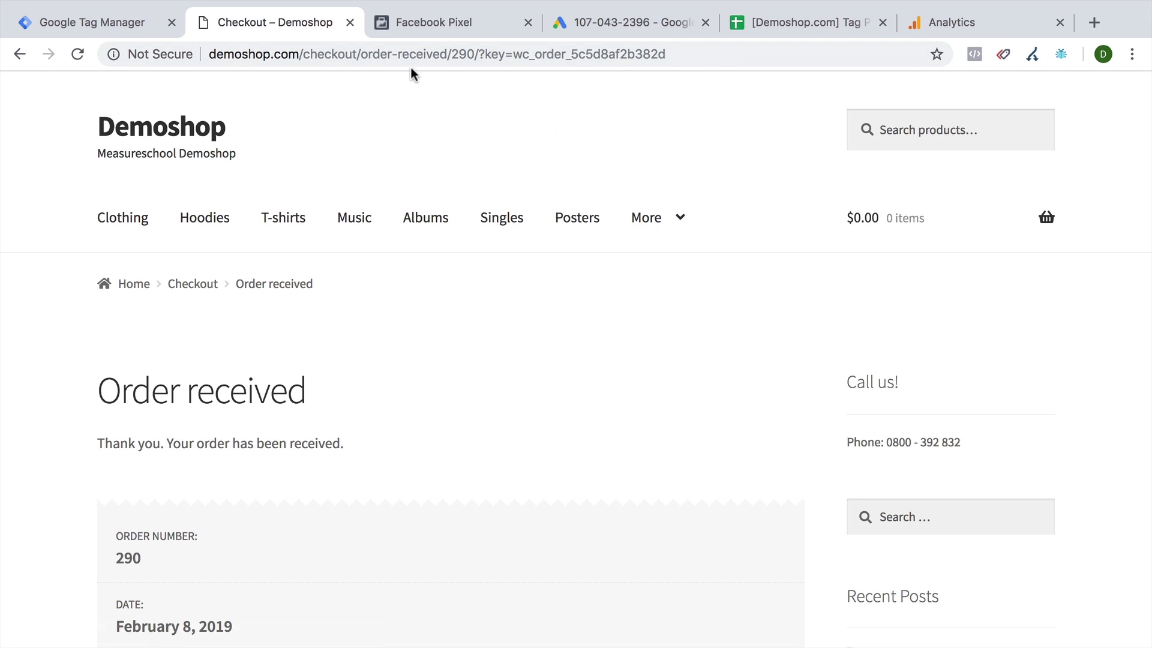
Review the GTM workspace, Facebook pixel events and Google Ads Purchase conversion, then list conversion actions.
click(92, 20)
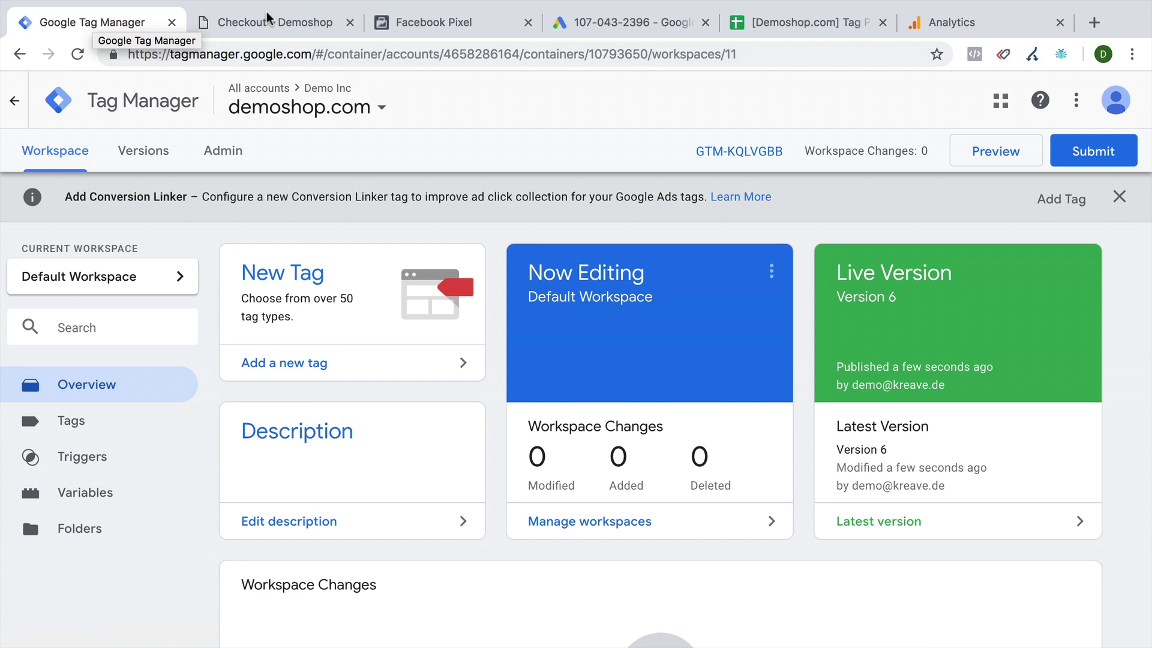
click(393, 25)
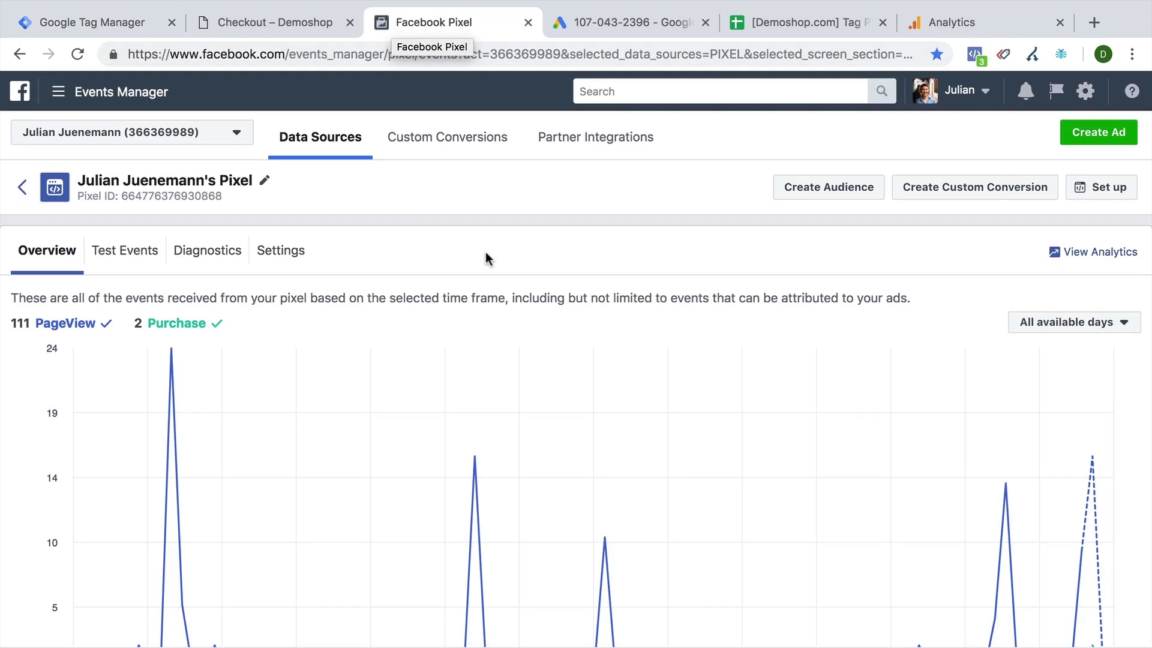
click(607, 17)
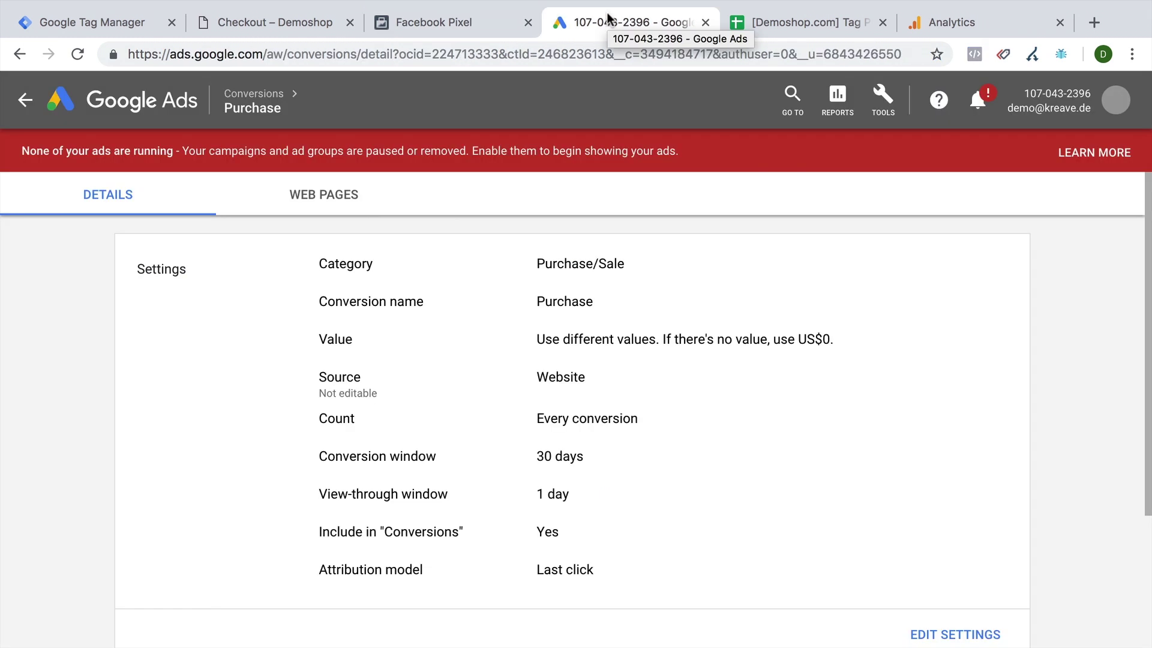
click(886, 106)
click(722, 194)
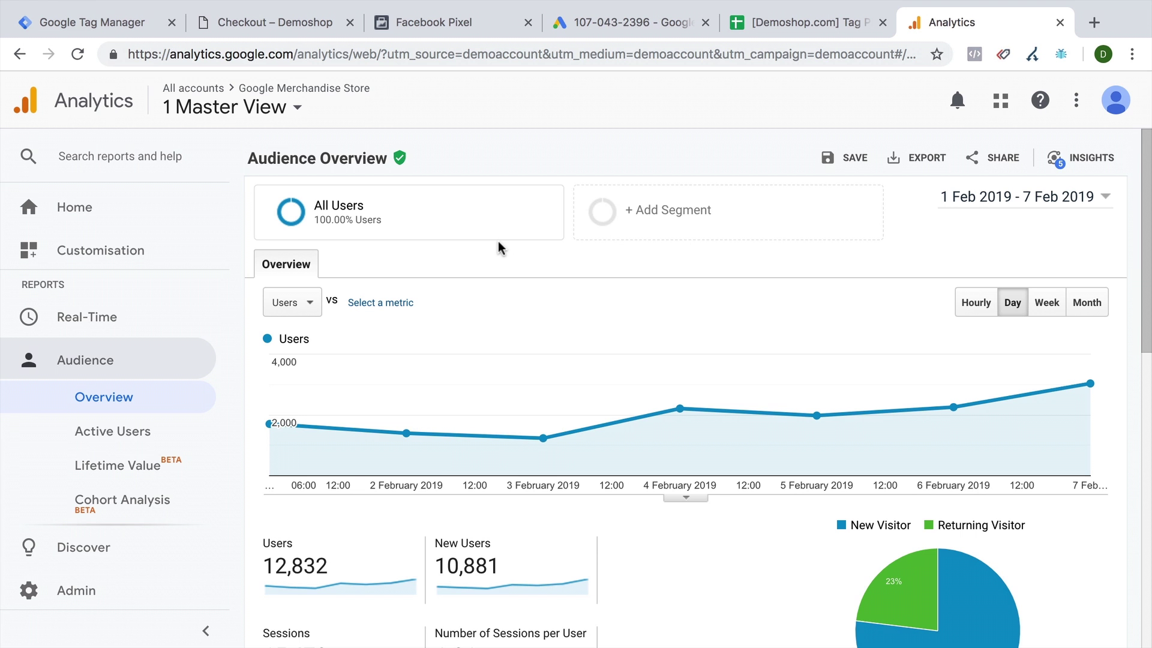
Start the pixel setup with manual code installation and continue past the base pixel code.
click(445, 37)
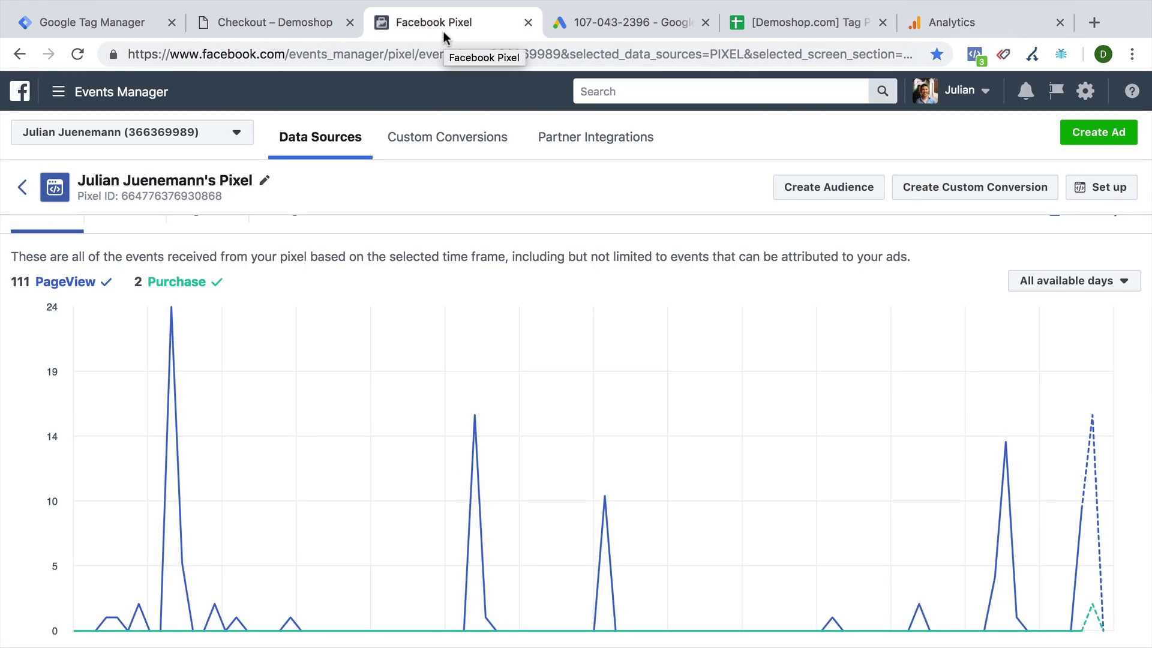
click(1123, 190)
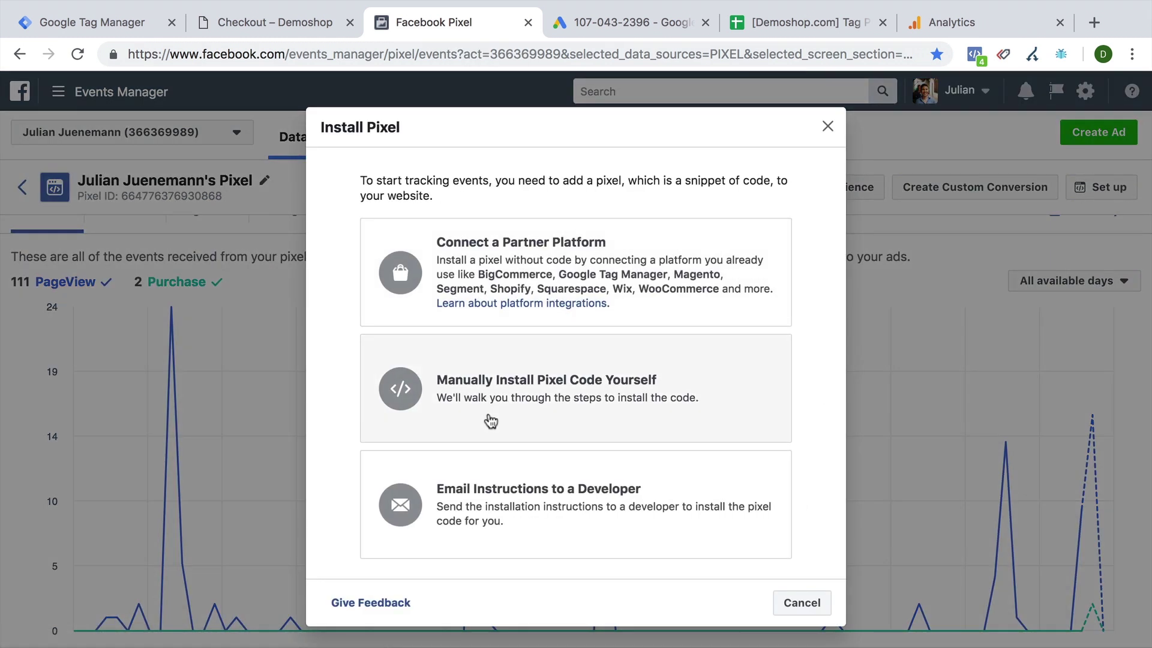
click(491, 421)
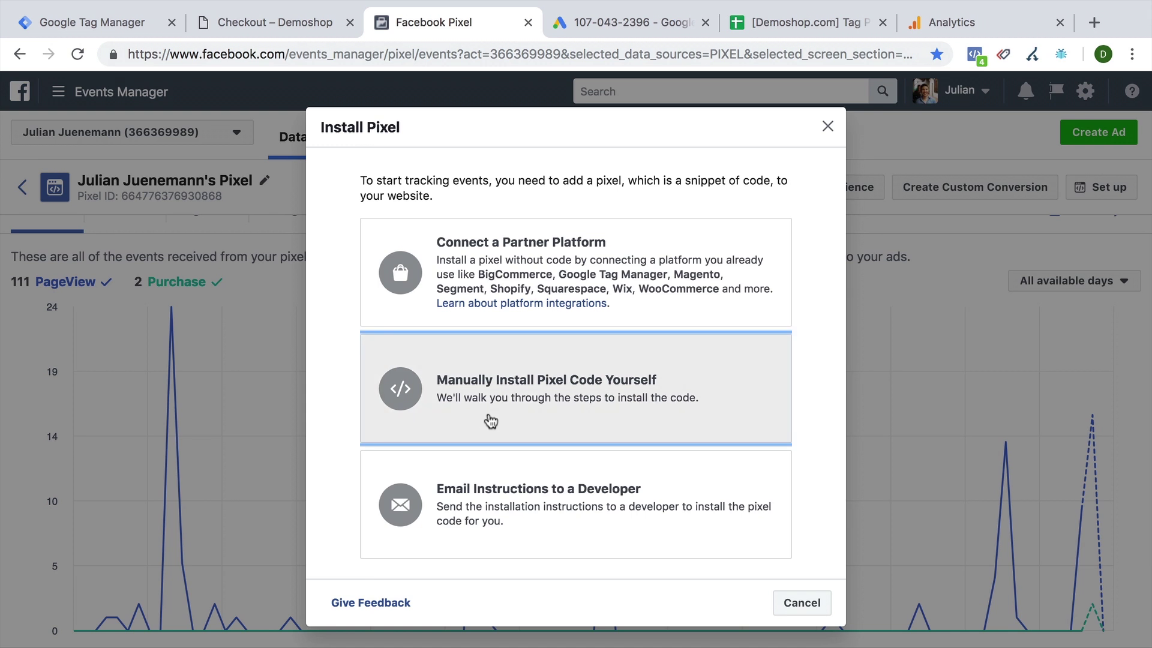
scroll(438, 432, down, 4)
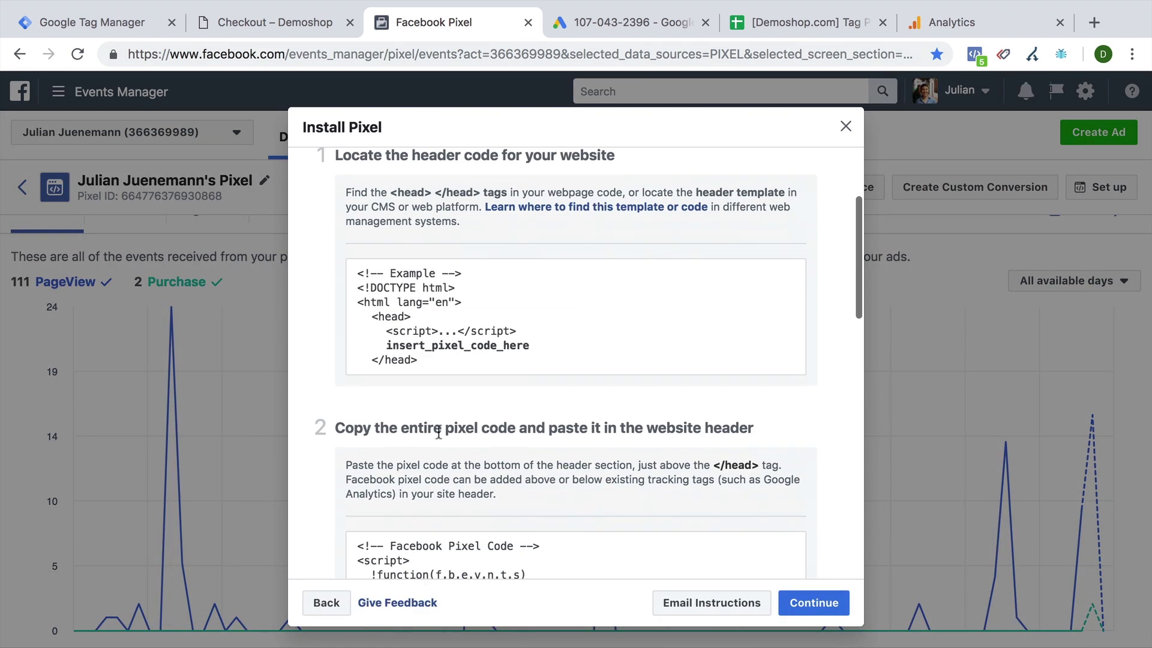
scroll(438, 432, down, 4)
scroll(441, 526, down, 2)
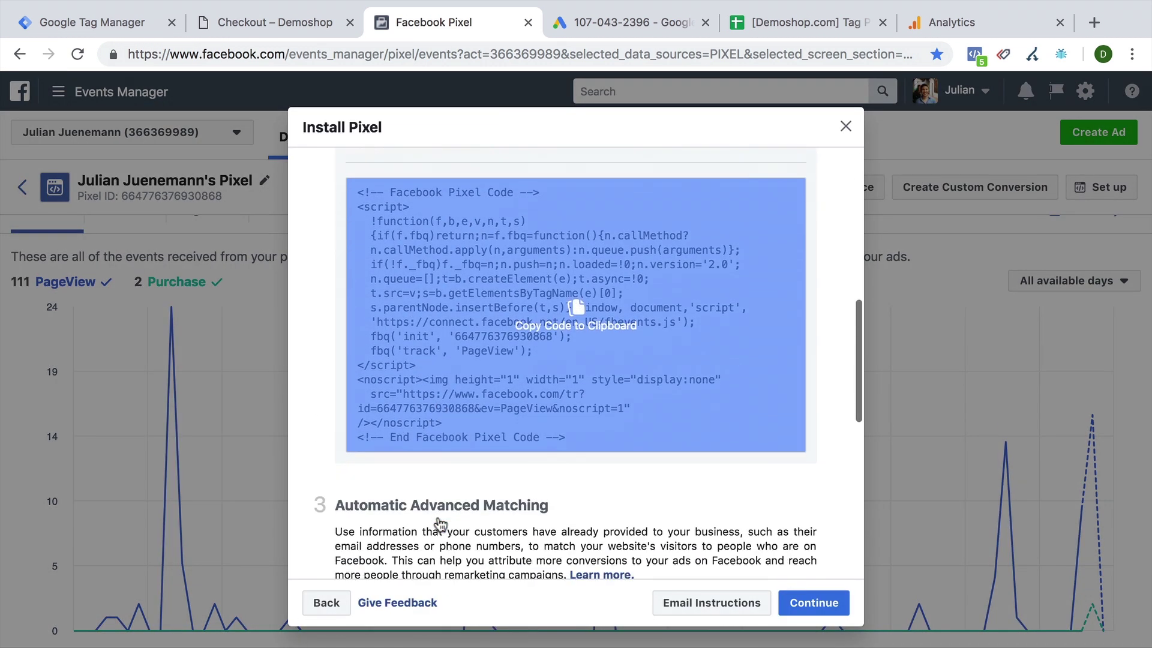
click(815, 603)
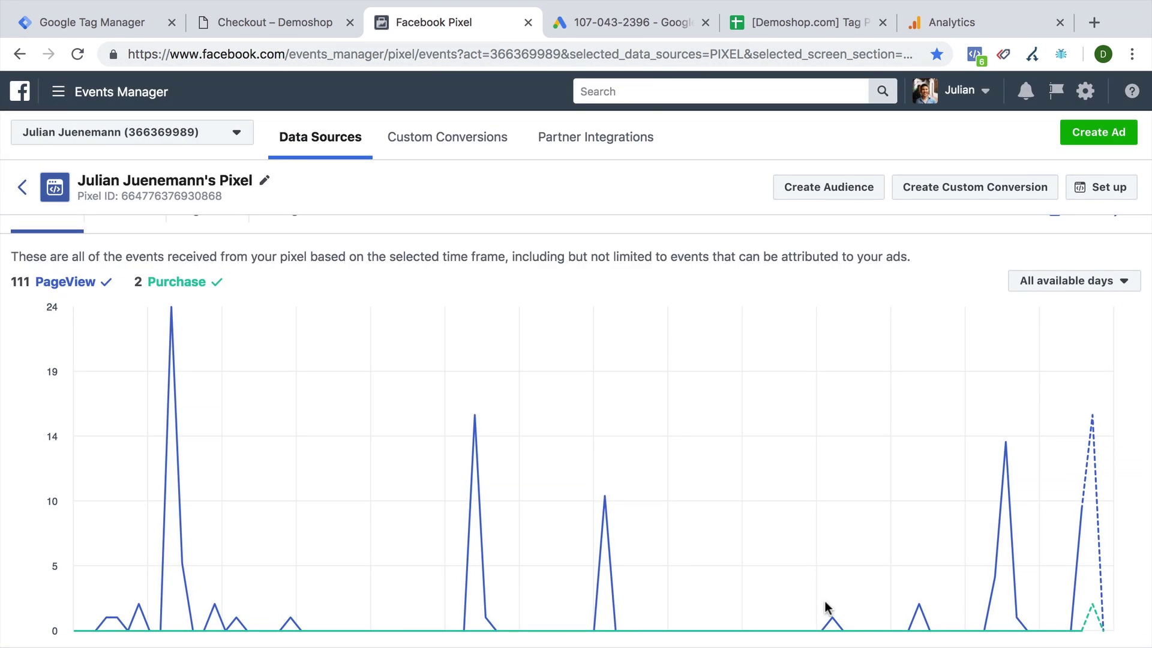
Expand the Purchase event code and switch off Send Event Parameters.
scroll(656, 531, down, 2)
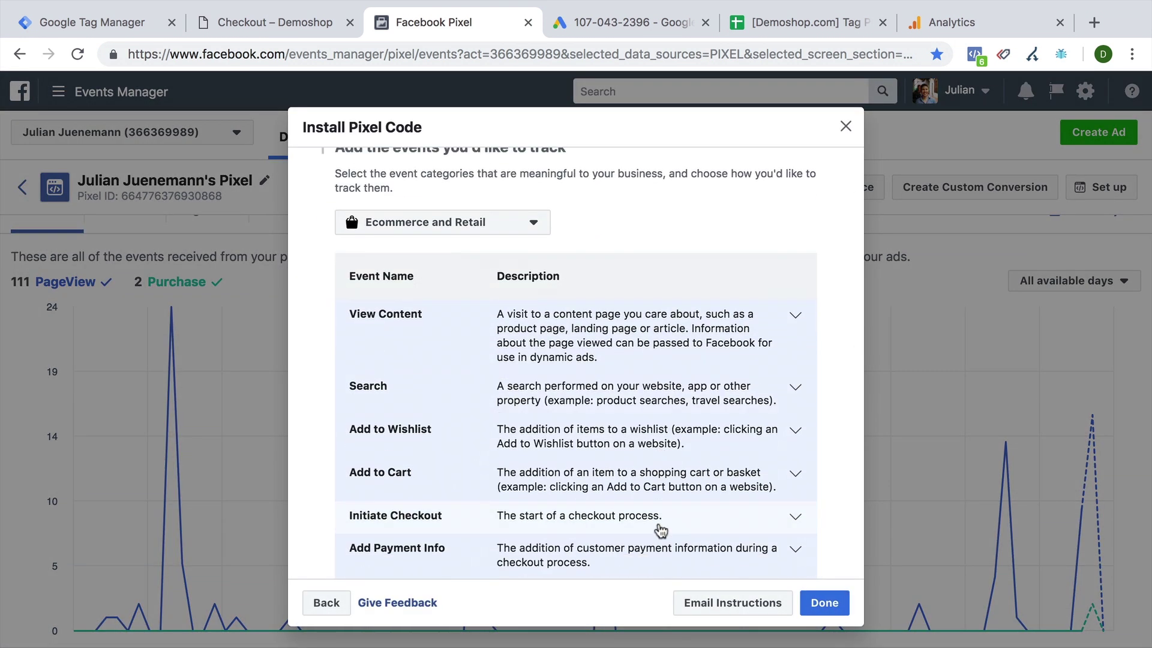
scroll(660, 531, up, 2)
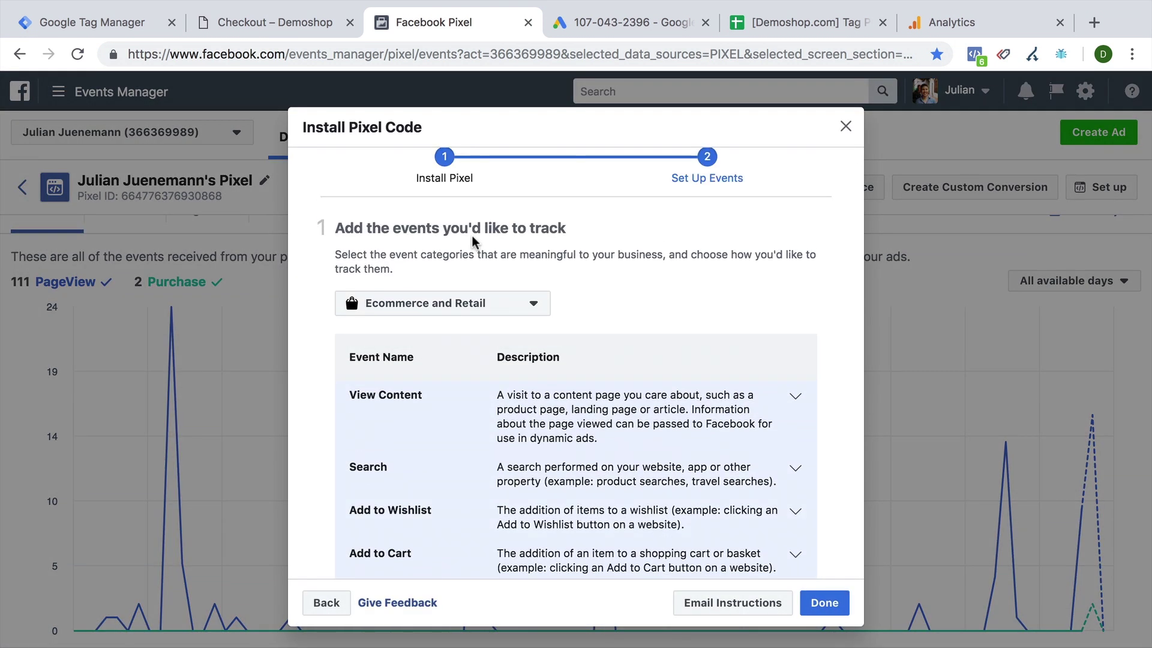
scroll(472, 240, down, 4)
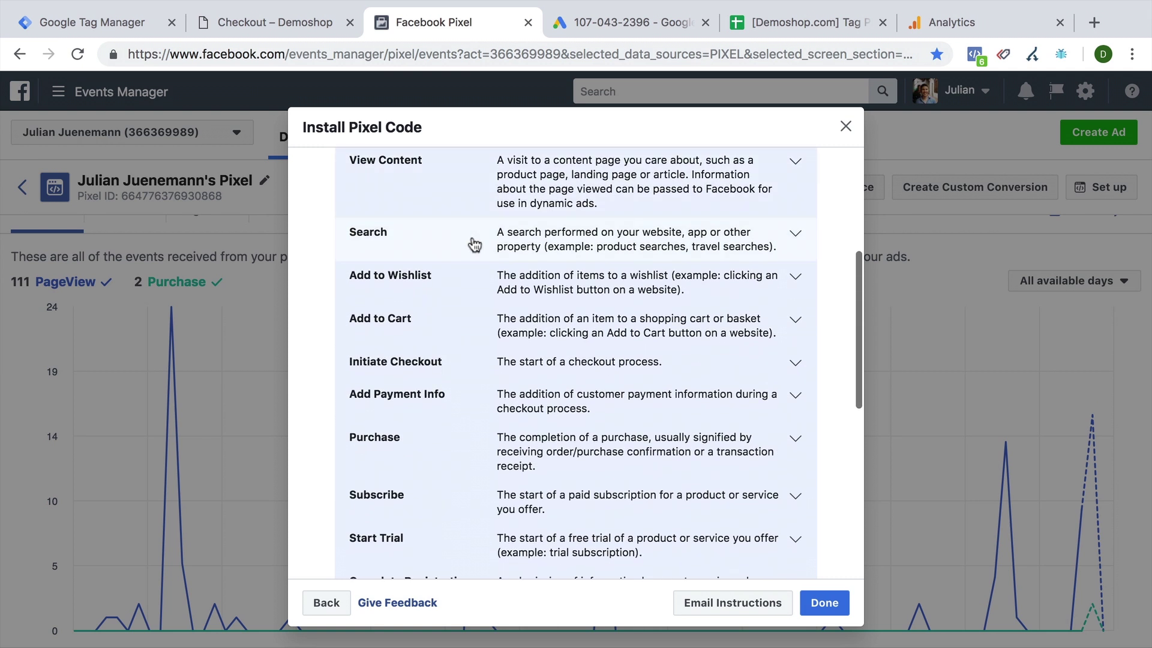
scroll(472, 243, down, 3)
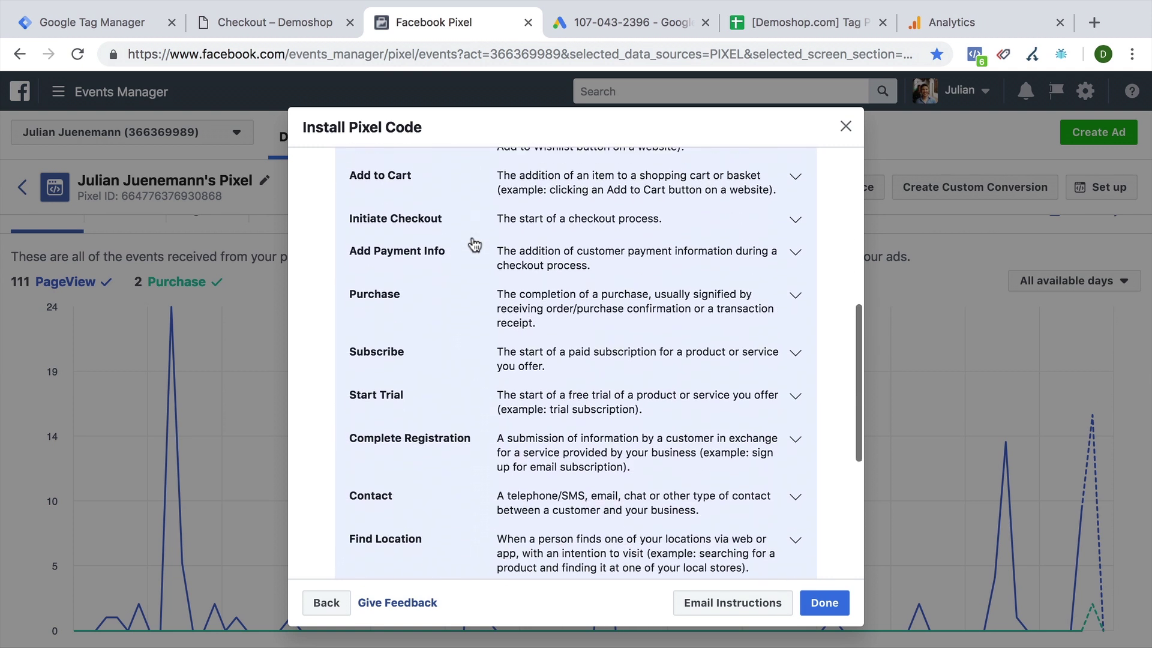
click(412, 290)
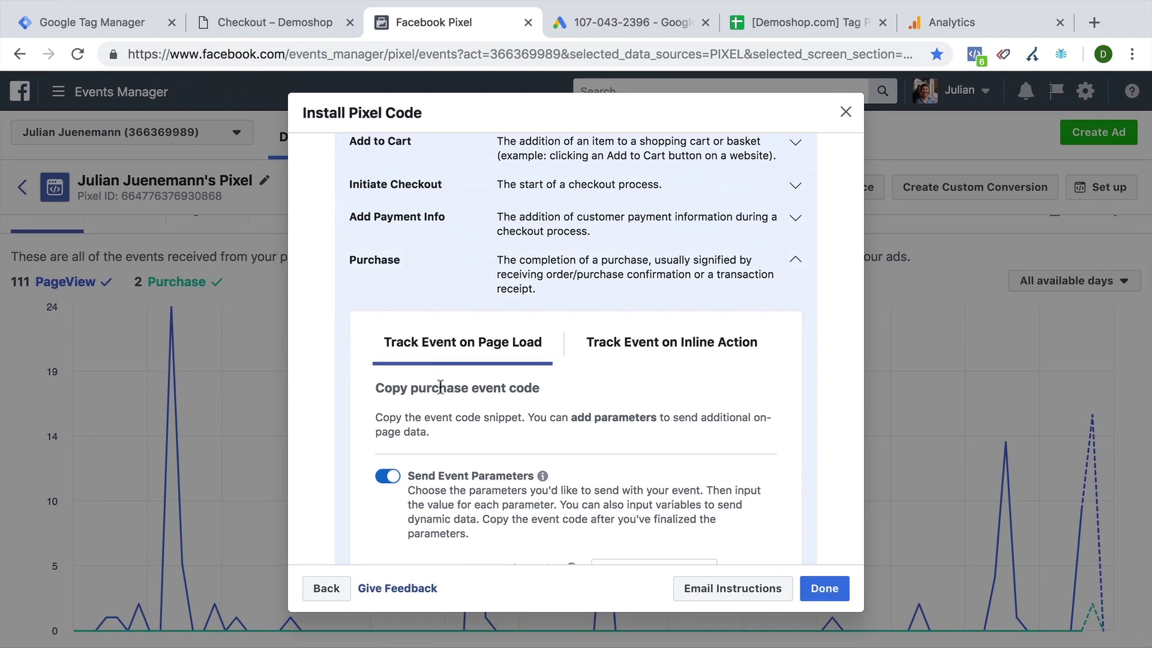
scroll(440, 387, down, 2)
scroll(441, 387, down, 3)
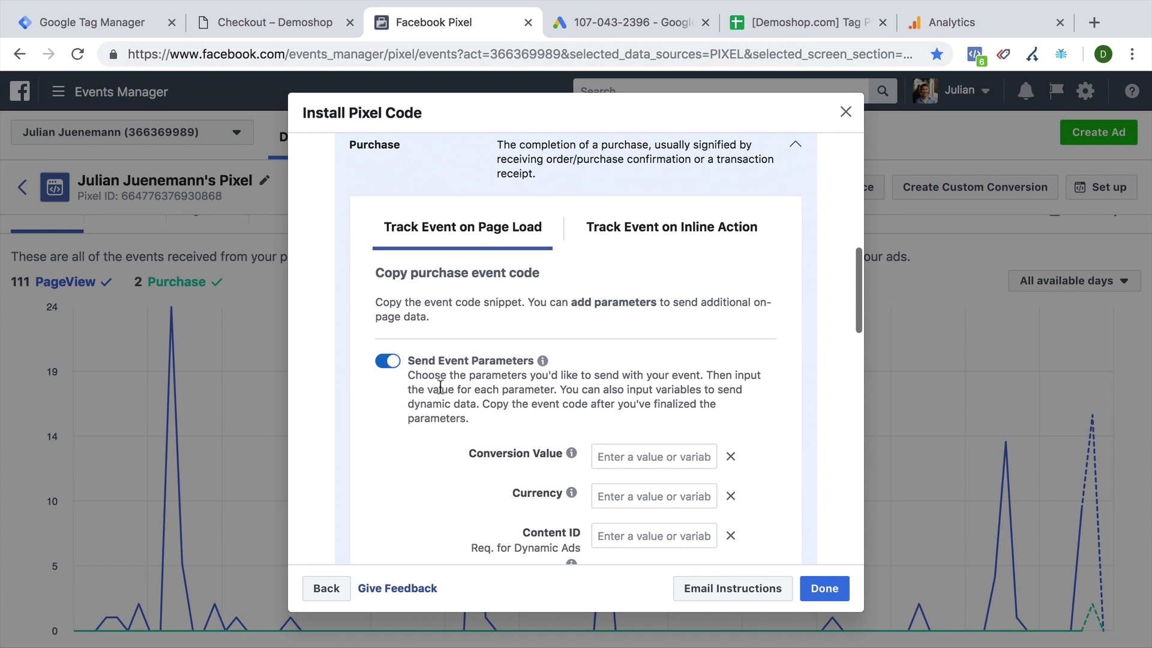
scroll(440, 387, up, 1)
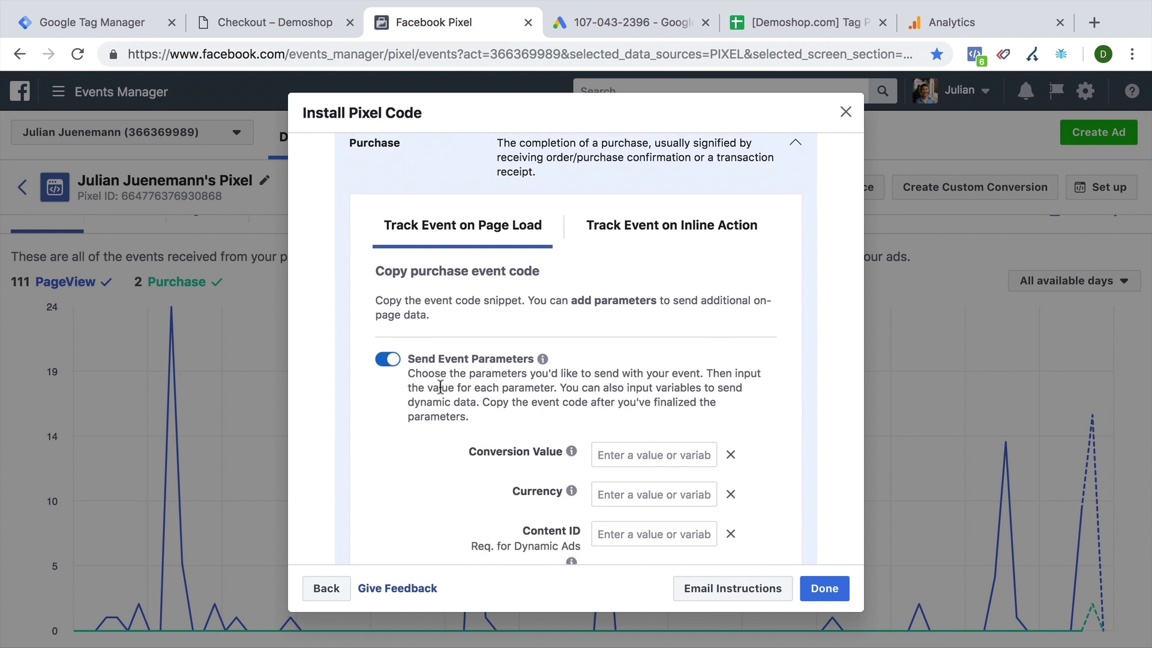
click(389, 360)
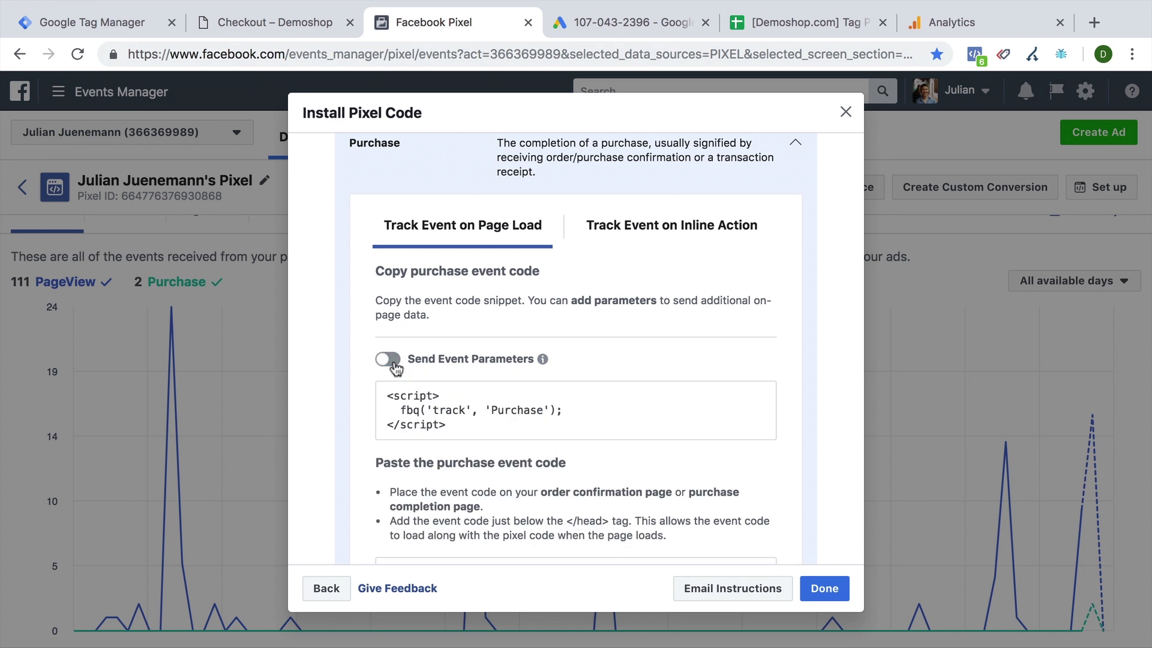
mouse_move(423, 435)
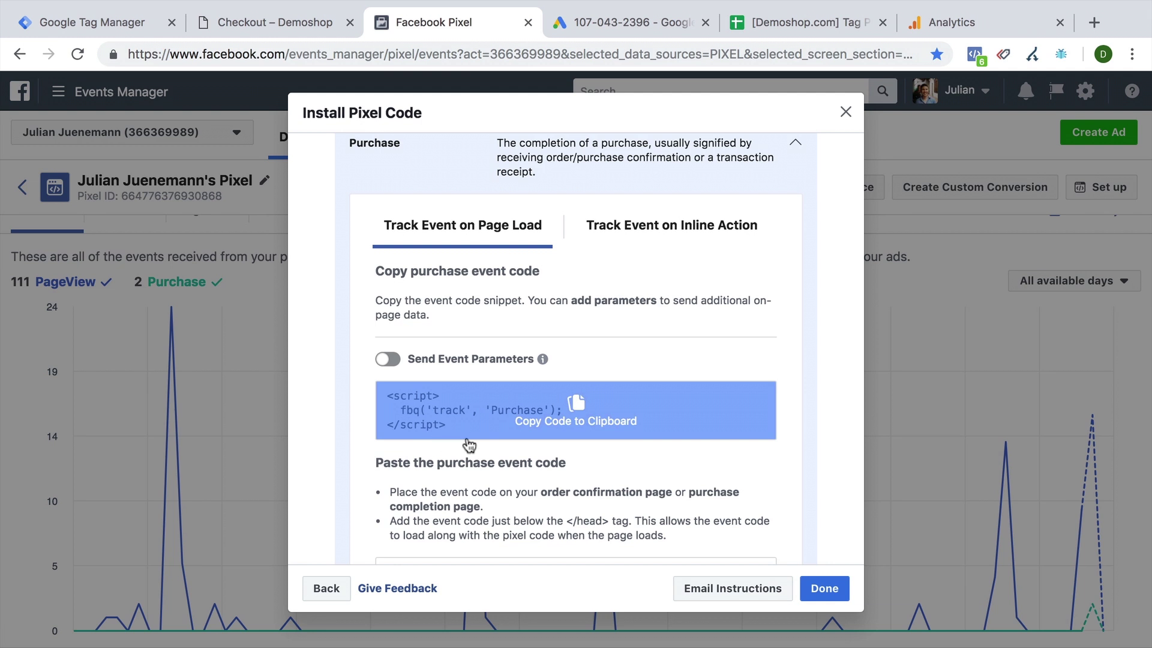
In the Tag Plan, enter 'Facebook Conversion Pixel' in B7 with description 'Purchase Event'.
click(791, 27)
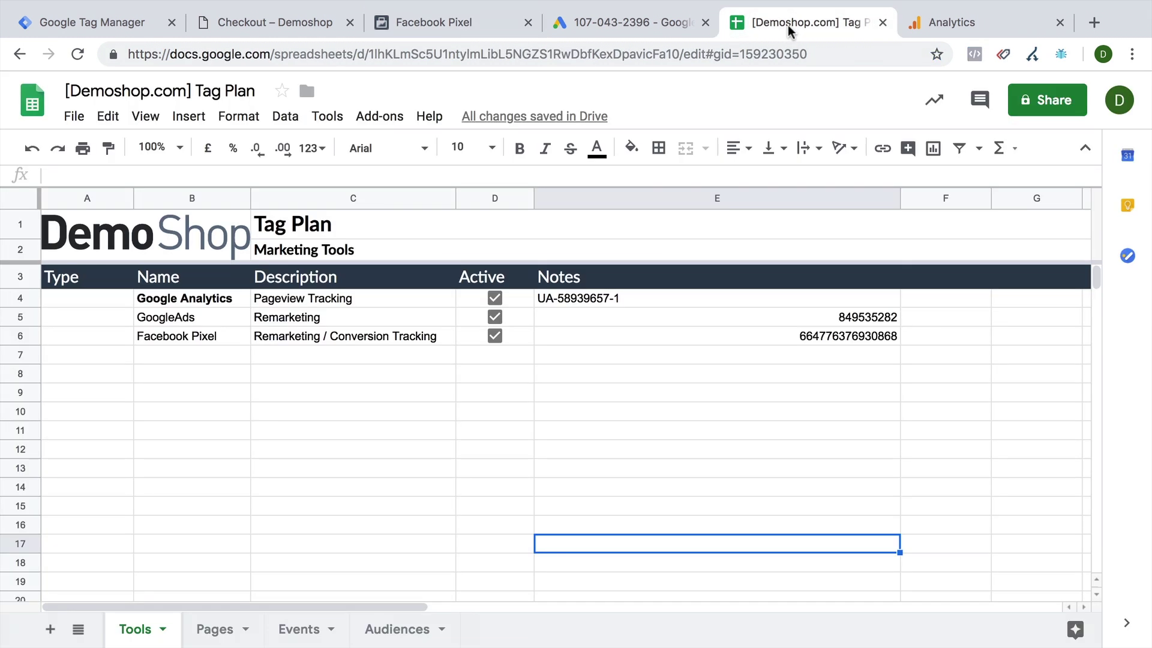
click(169, 358)
text(Fac)
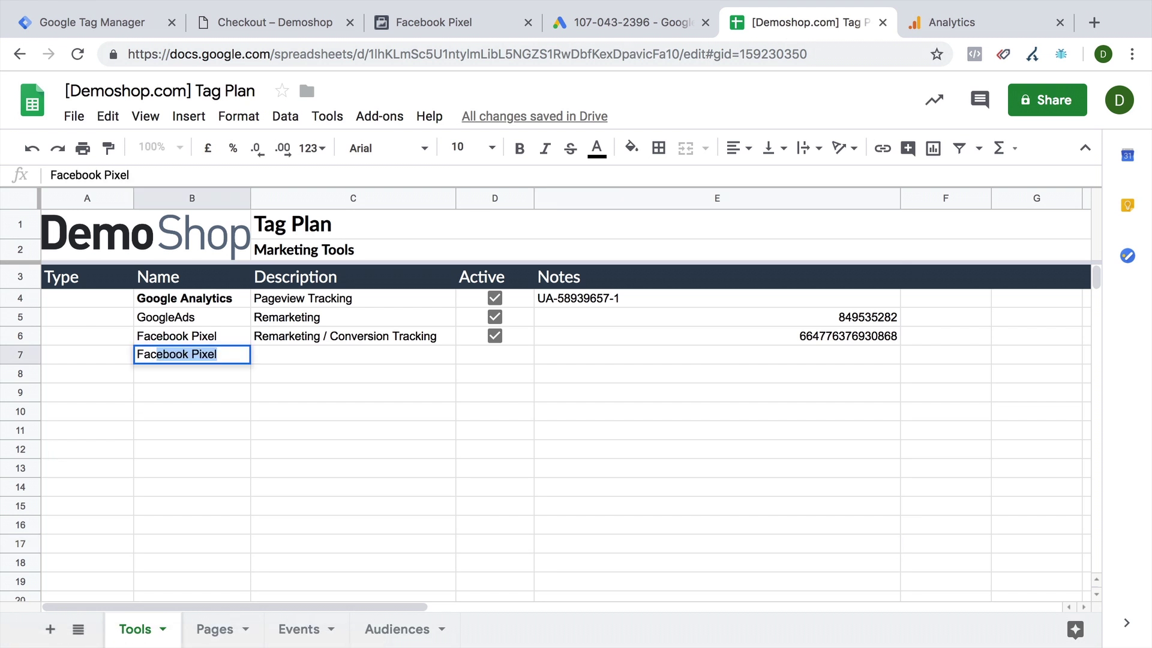
text(ebook Conversion Pixel)
key(Tab)
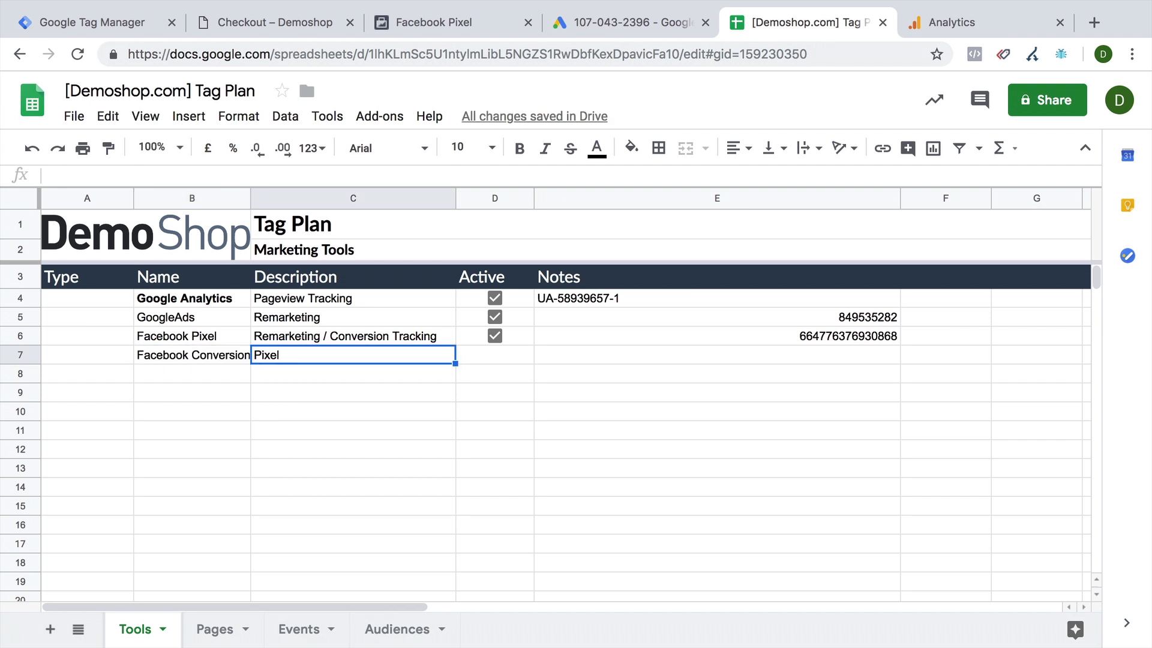
text(Purchase Event)
key(Tab)
key(Tab)
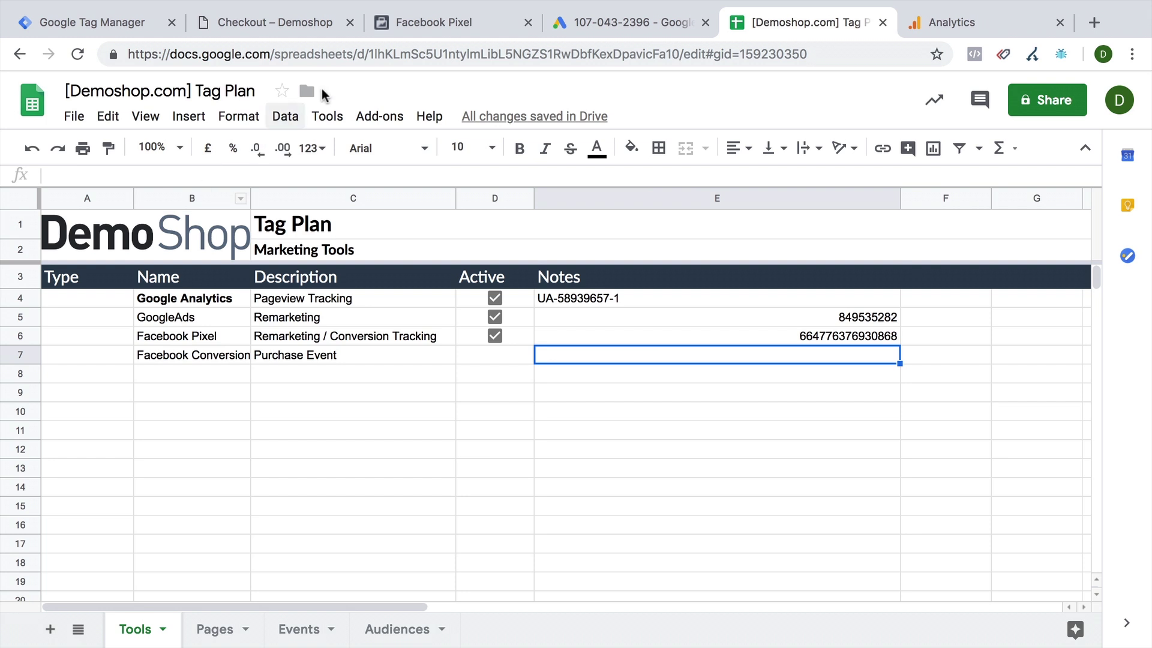
Copy the order-received page URL into cell E7 as the Notes value.
click(276, 22)
click(271, 57)
key(super+c)
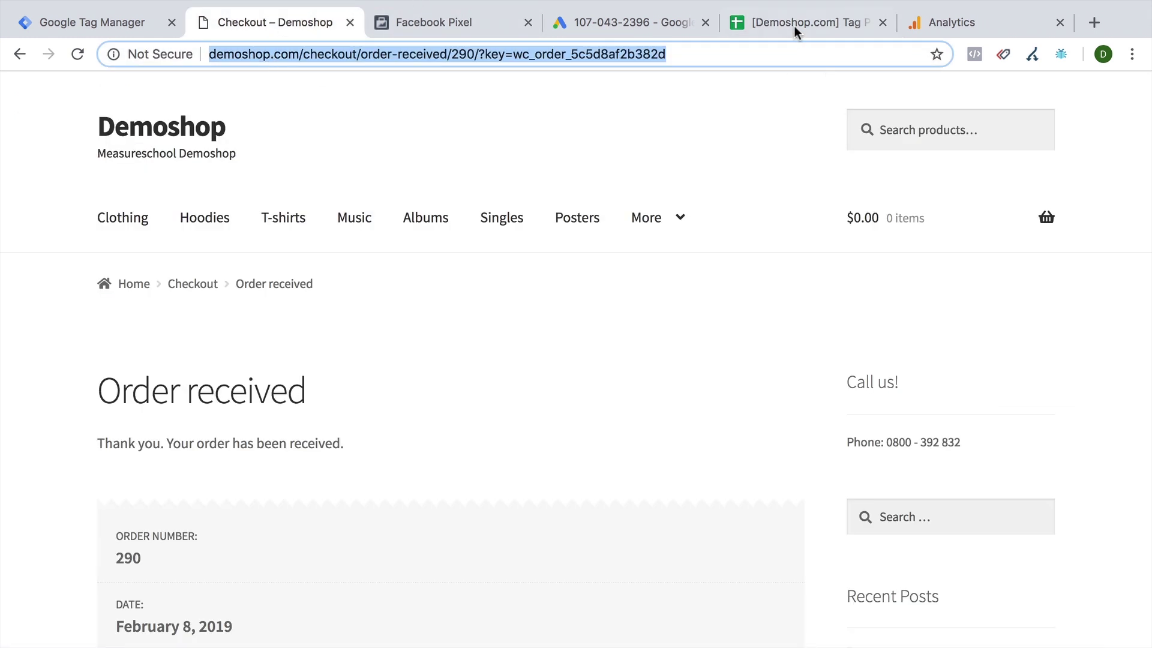
click(804, 22)
key(super+v)
key(Return)
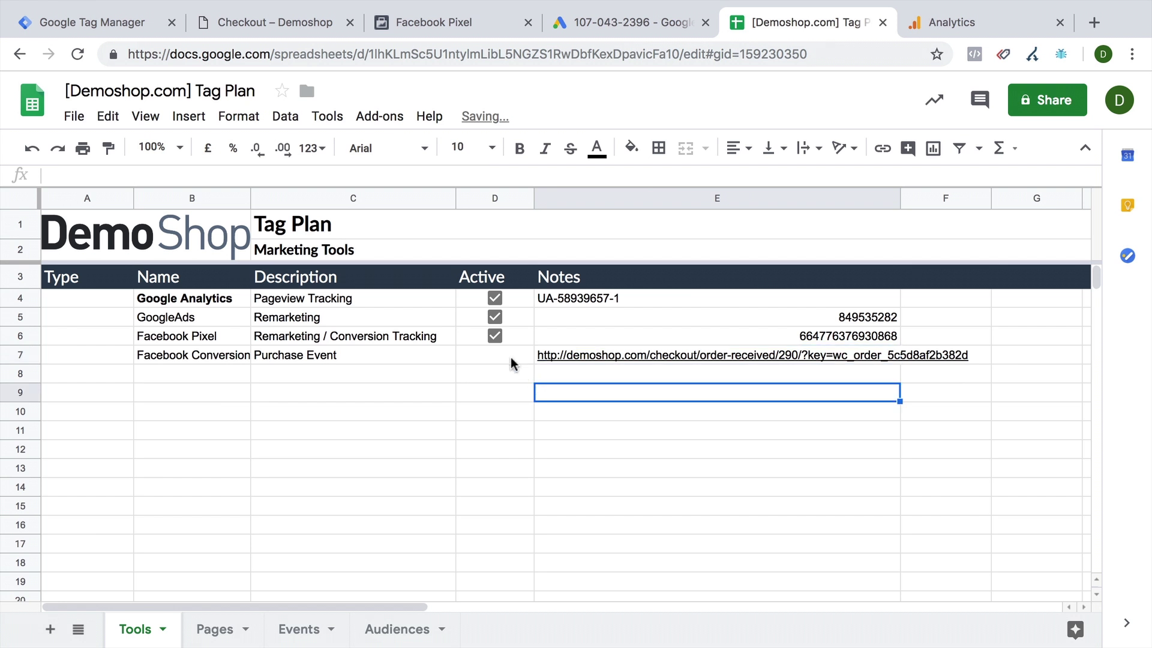
Insert an unticked tick box in cell D7 of the Active column.
click(511, 360)
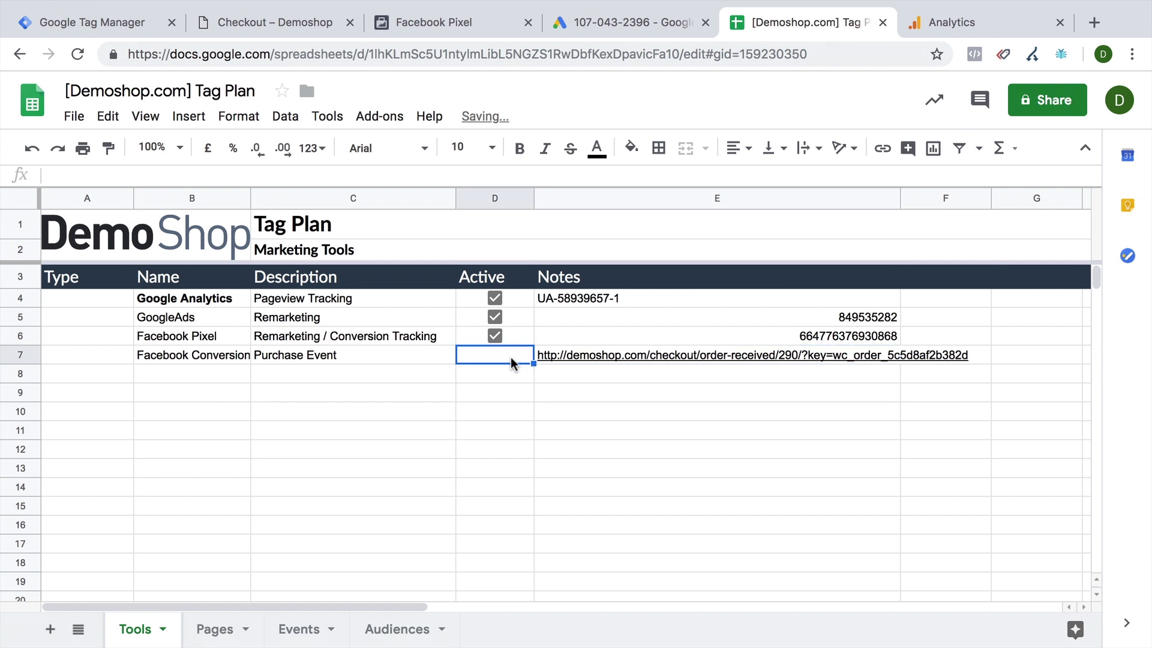
click(191, 118)
click(258, 567)
click(571, 498)
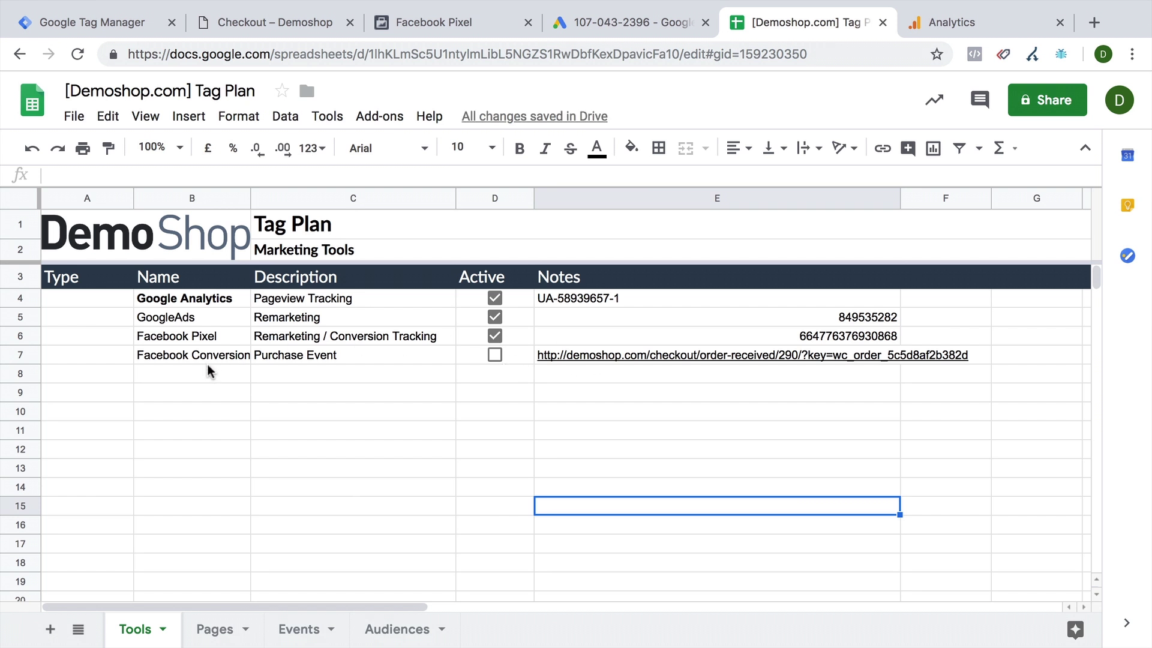
Review the demoshop.com container's existing tags and the order page, then go to Triggers.
click(96, 23)
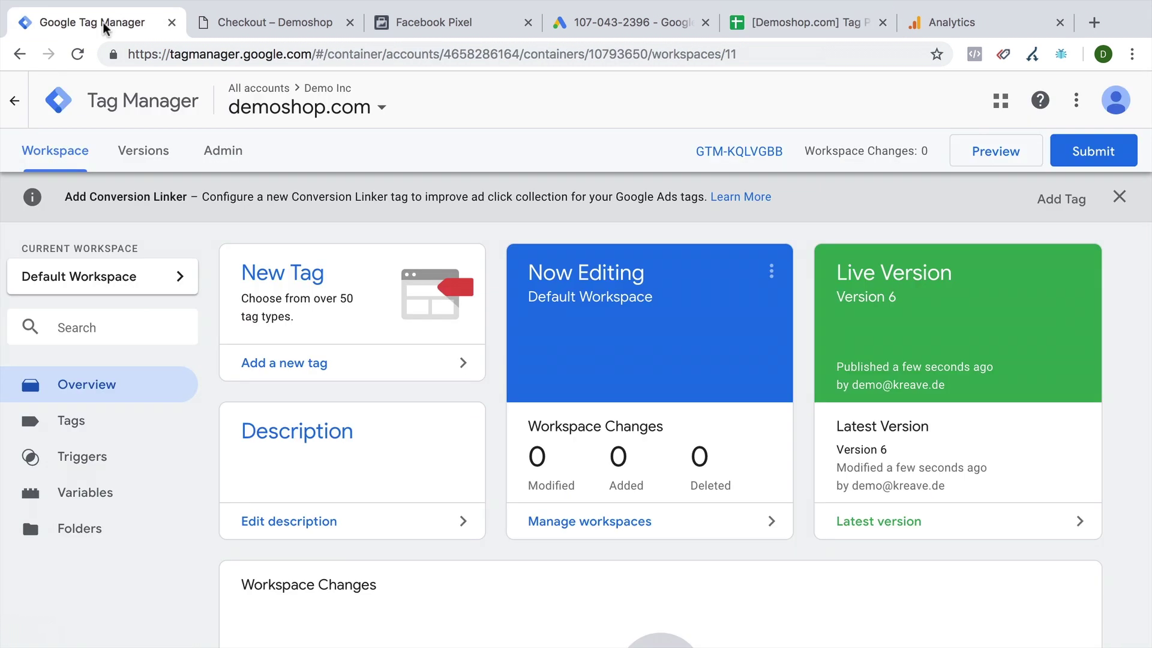
click(76, 423)
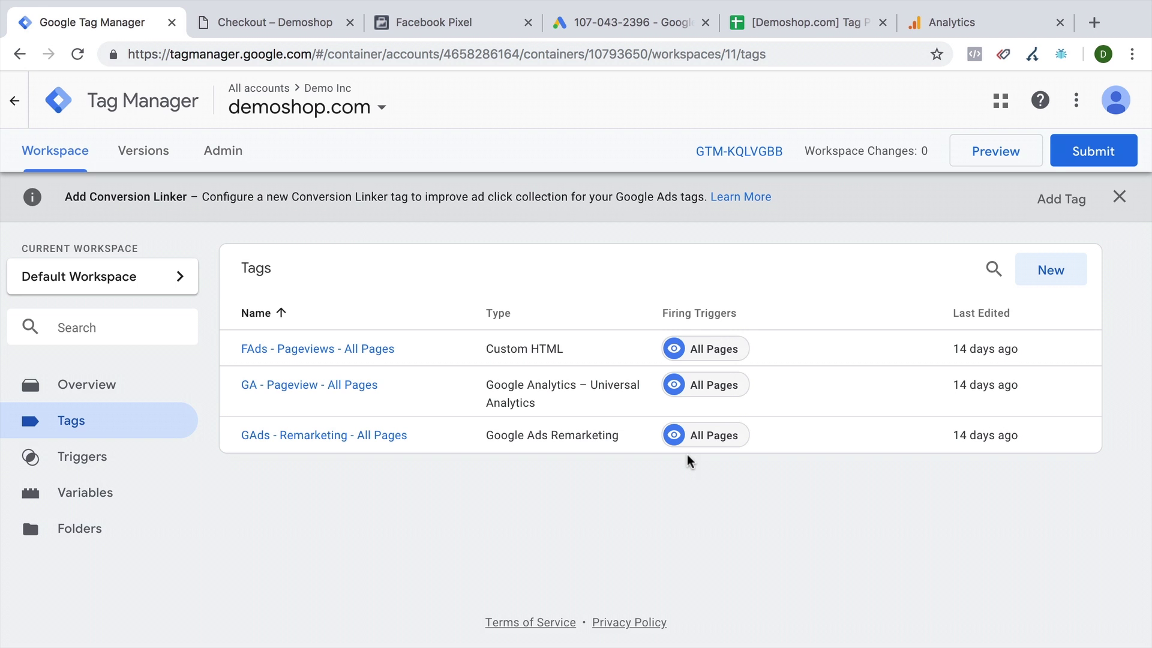
click(288, 22)
click(712, 145)
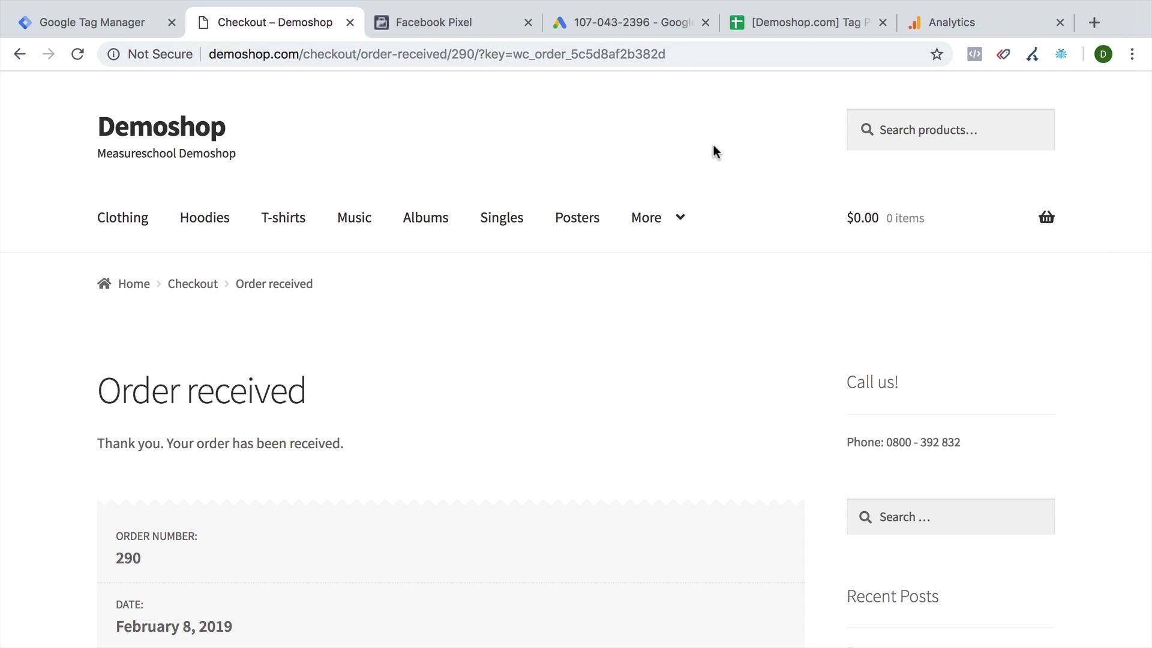
click(123, 18)
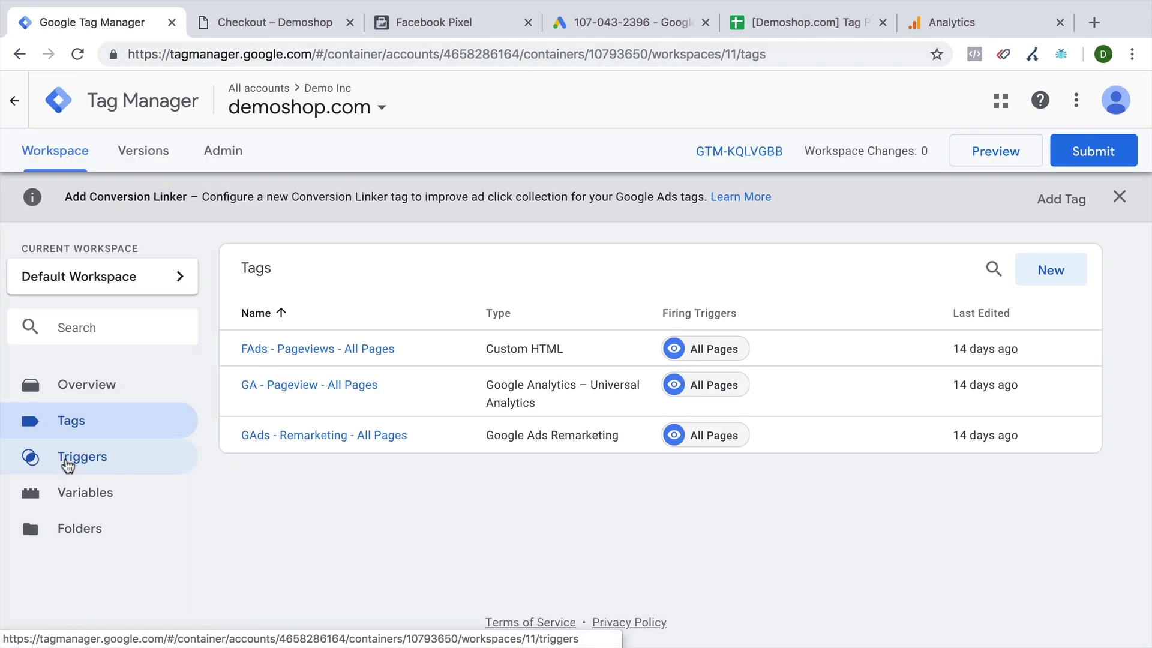
click(68, 463)
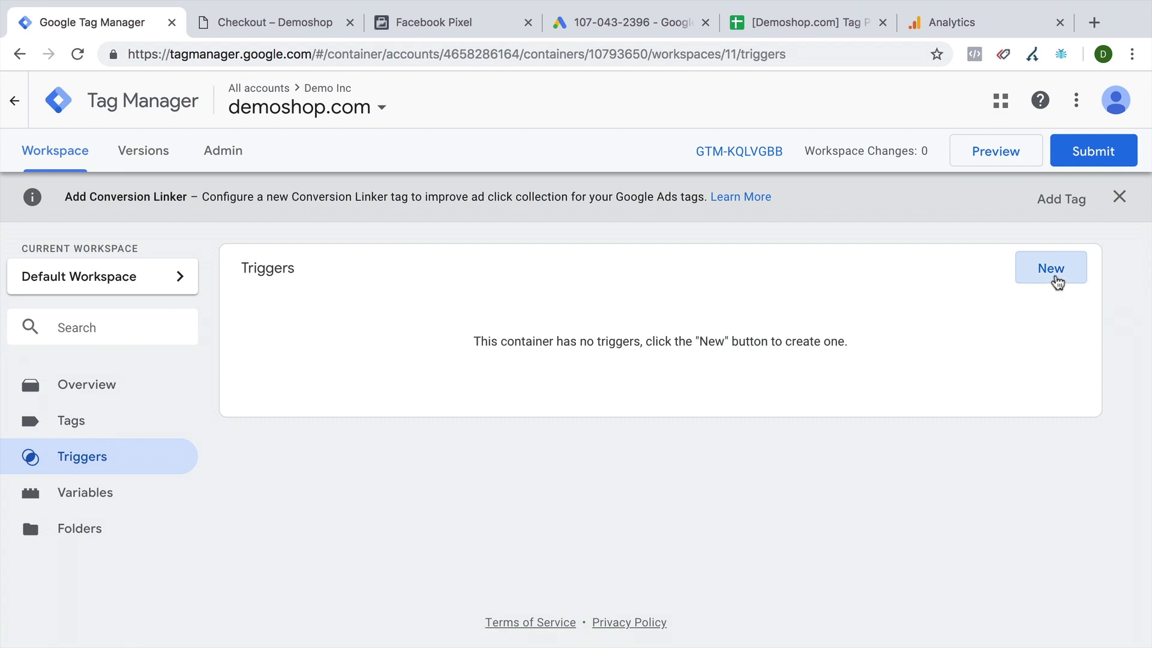
Create a new Page View trigger set to fire on Some Page Views.
click(1054, 278)
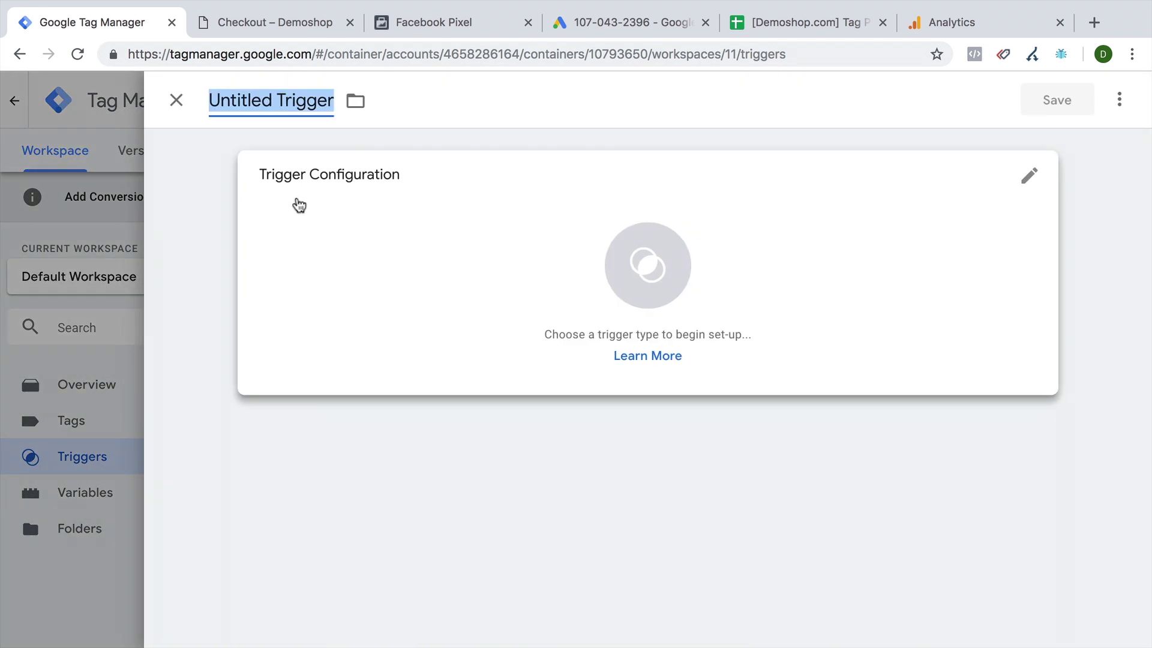
click(299, 205)
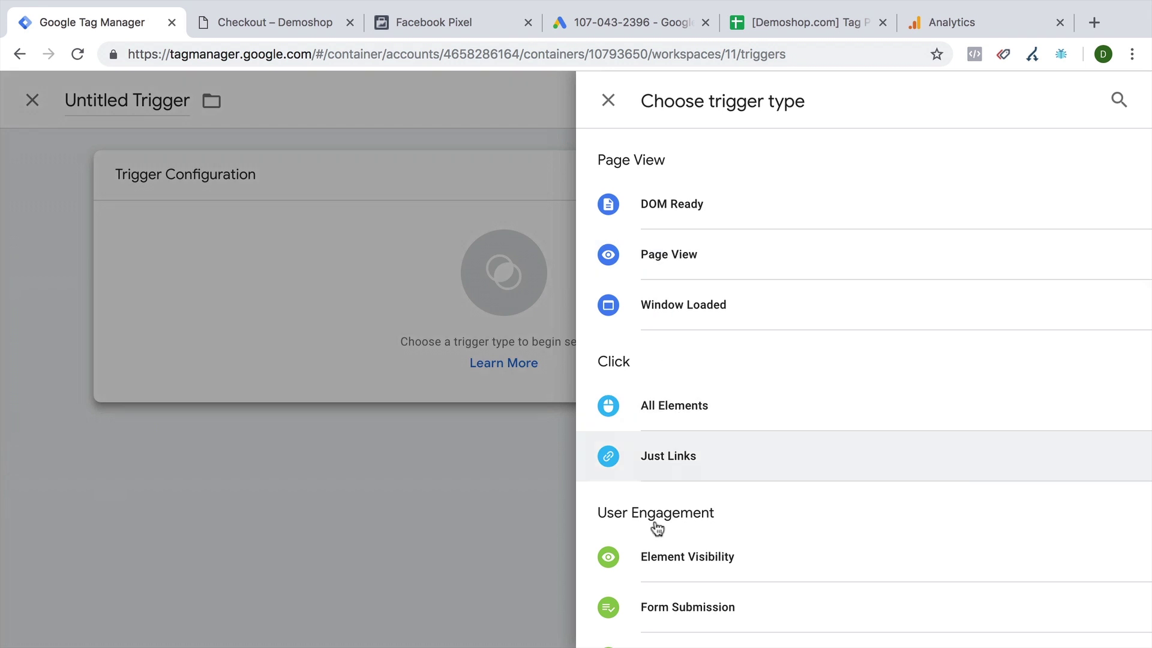
scroll(633, 597, down, 1)
scroll(633, 595, down, 3)
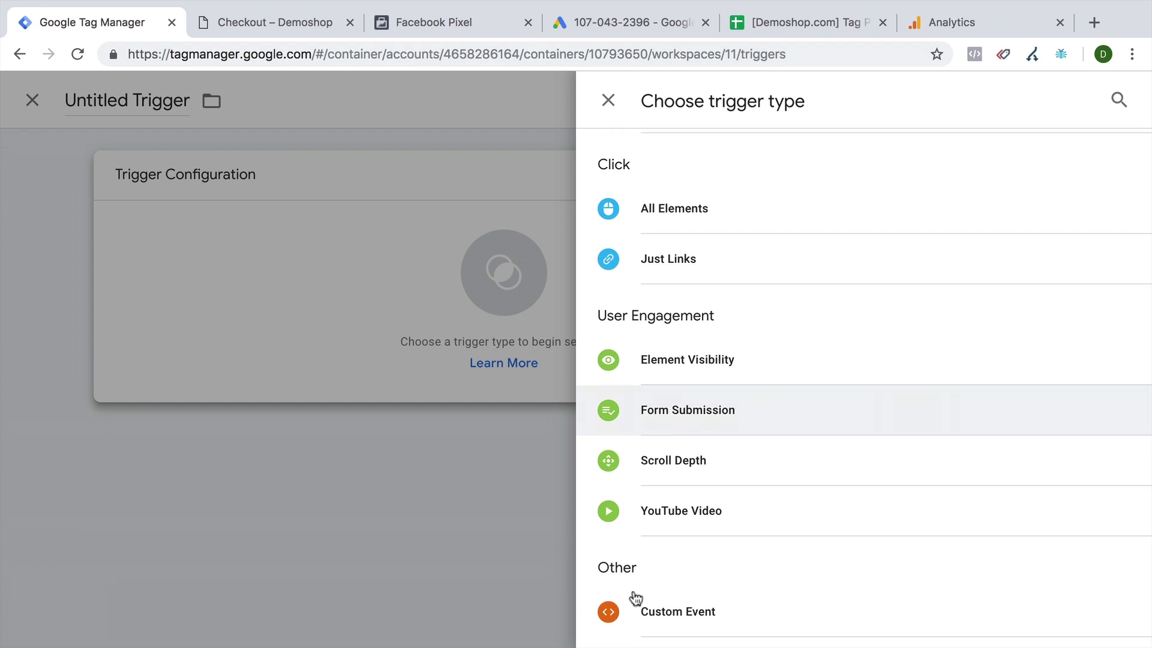
scroll(634, 598, up, 3)
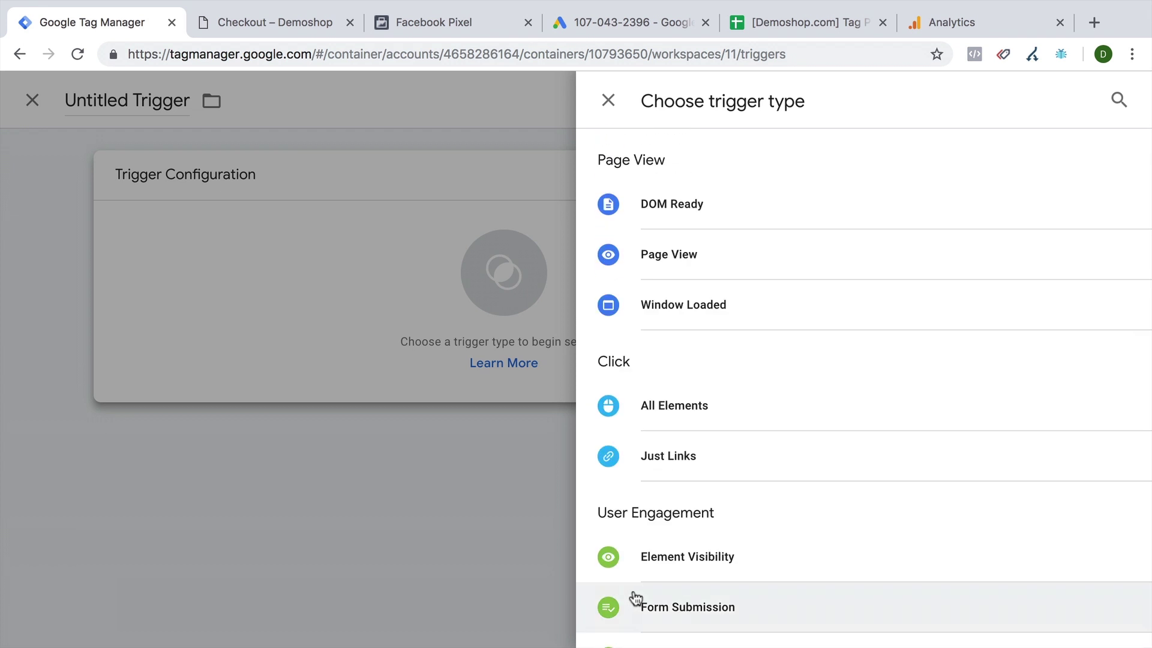
click(667, 267)
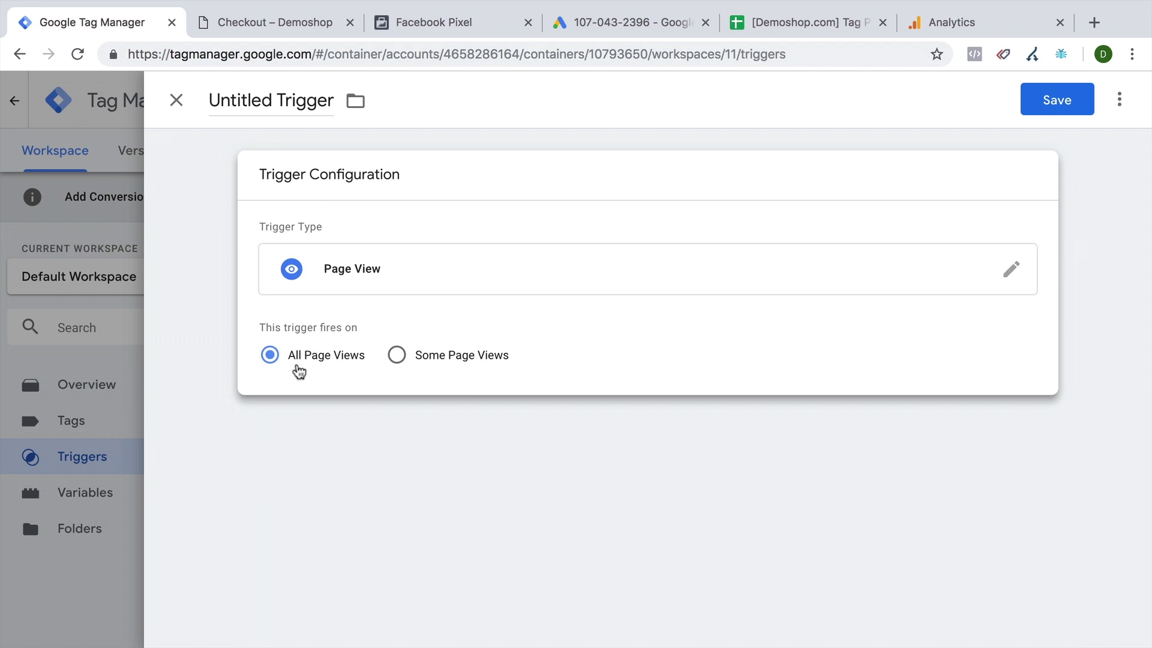
click(412, 362)
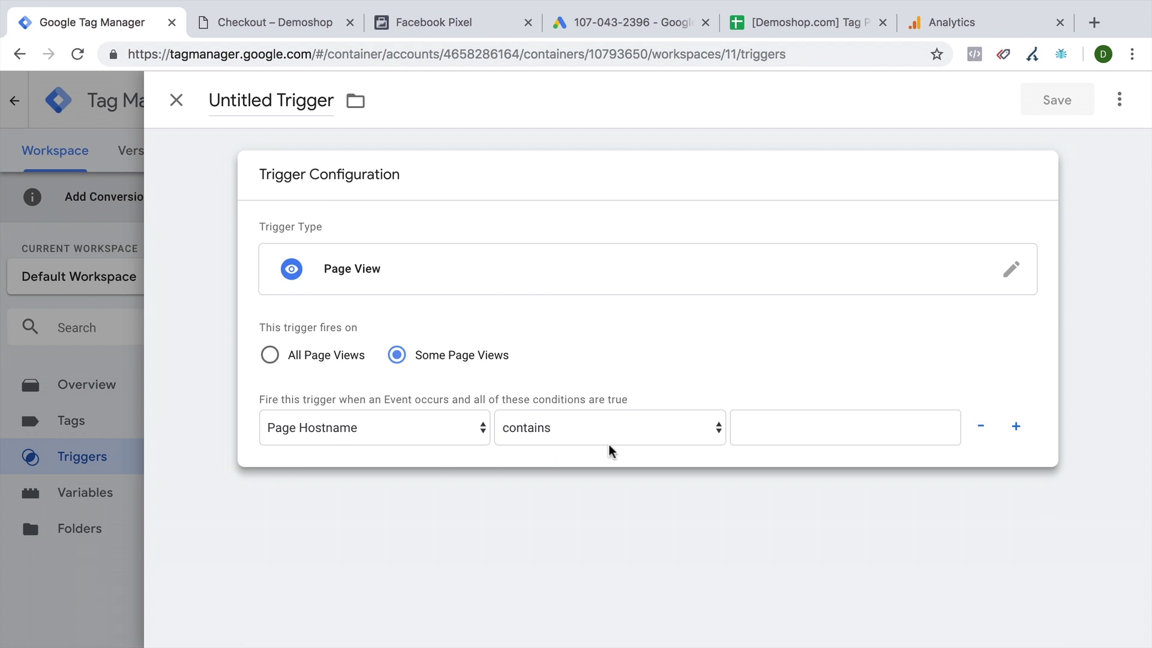
Set the trigger condition to Page URL with the contains operator.
click(456, 433)
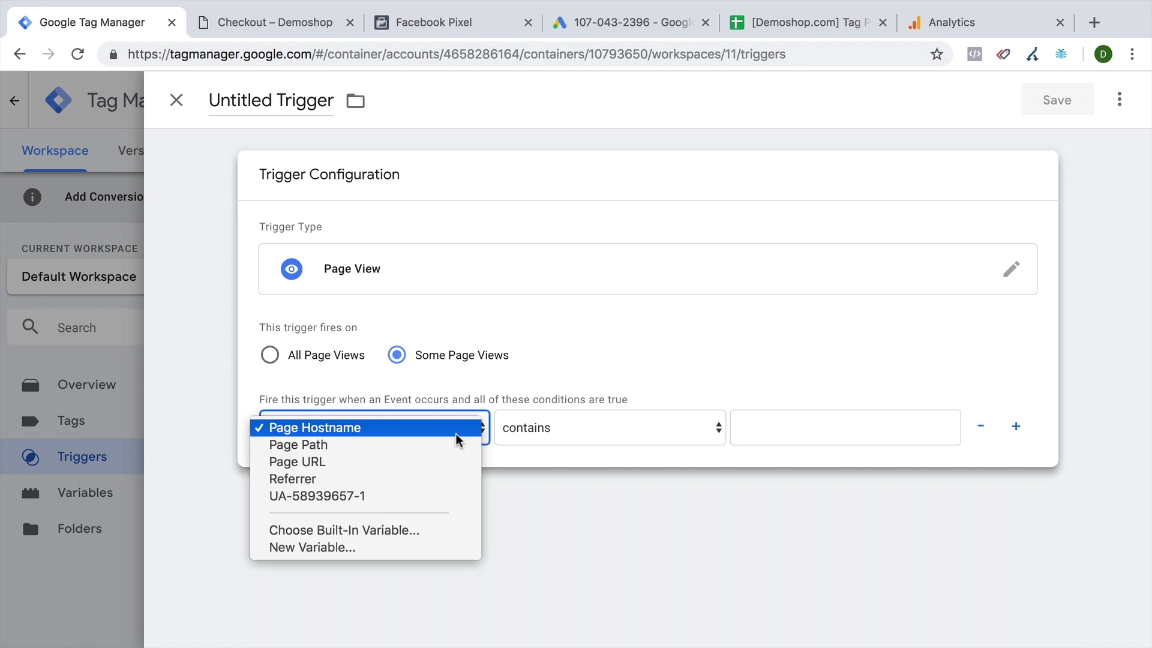
click(376, 462)
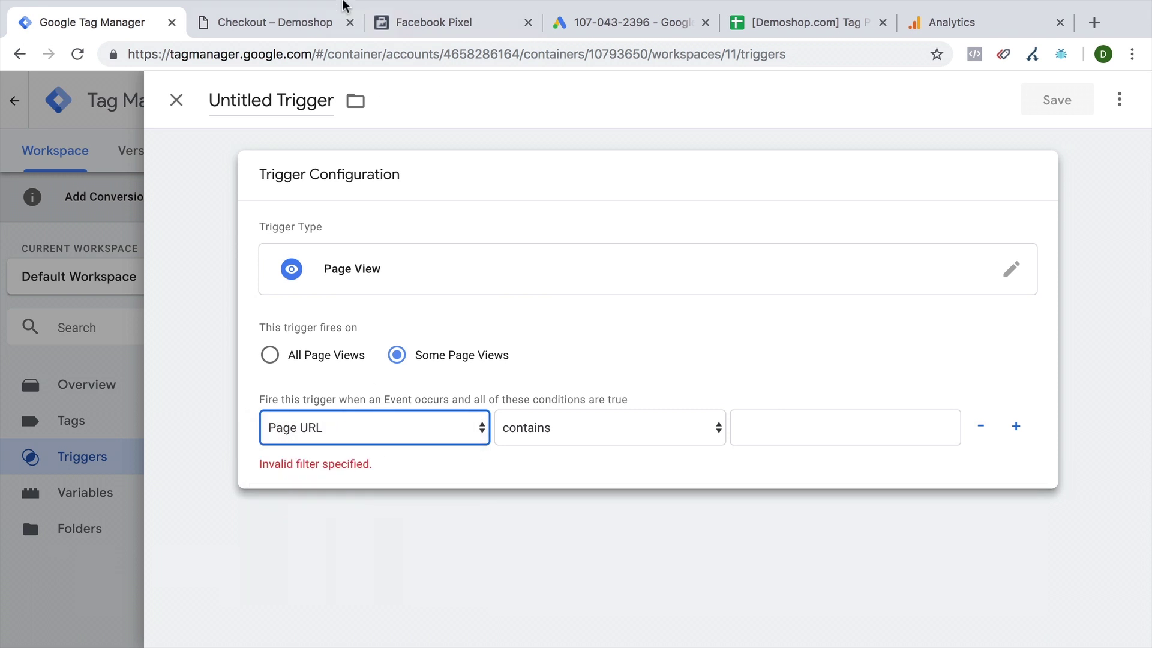
click(270, 22)
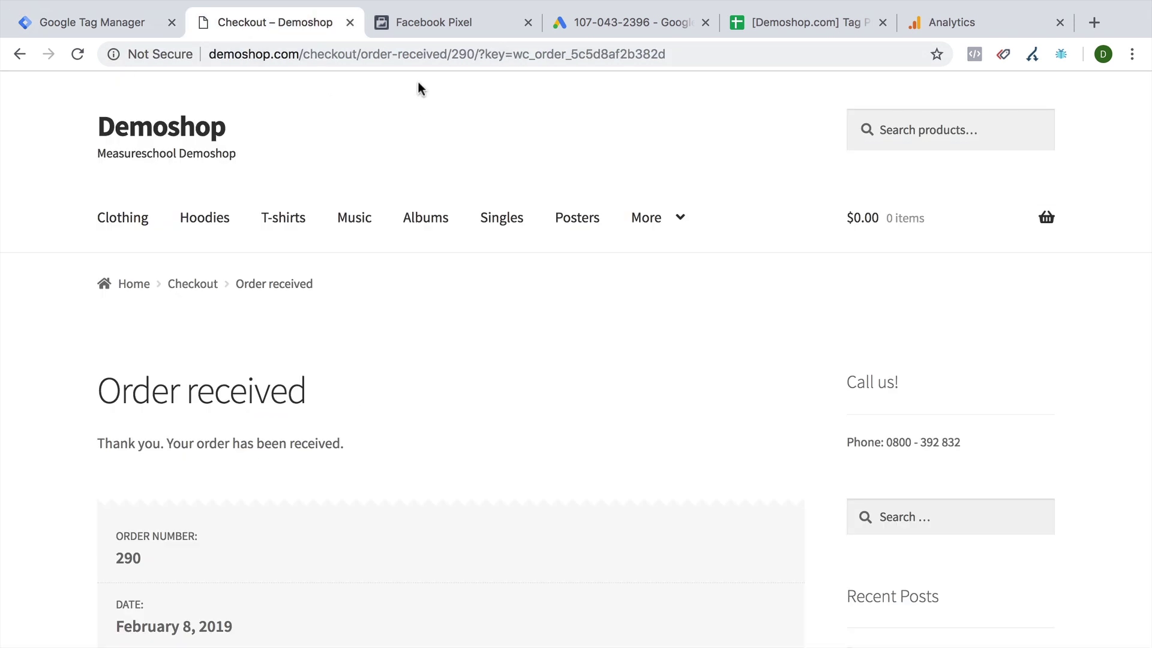
click(97, 22)
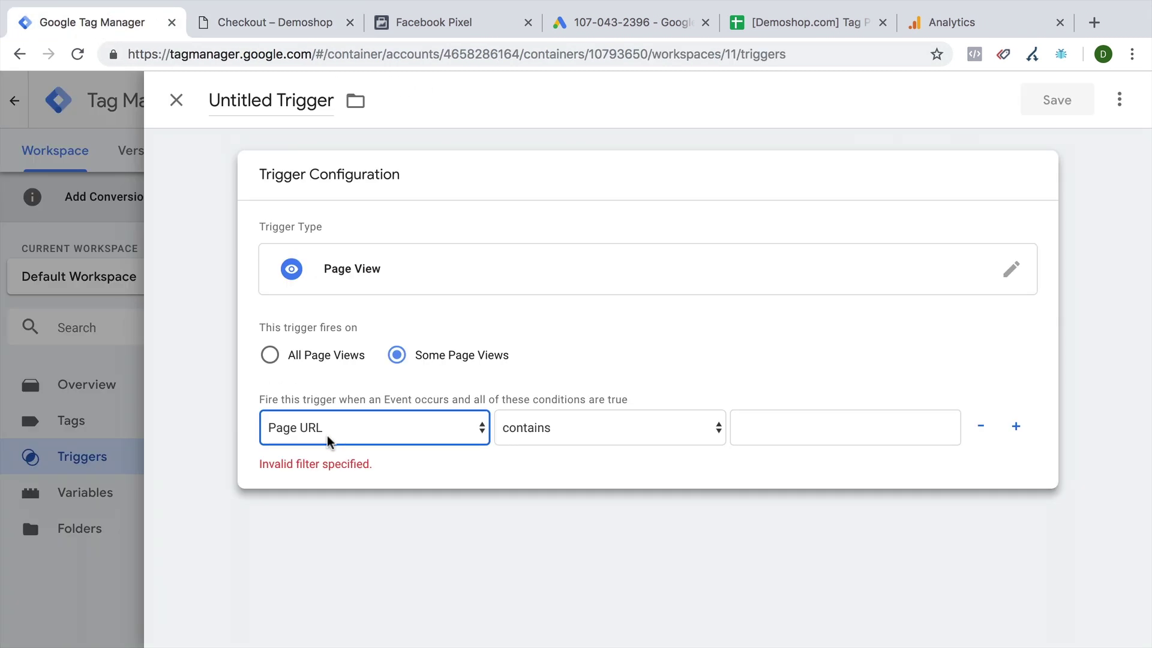
click(575, 435)
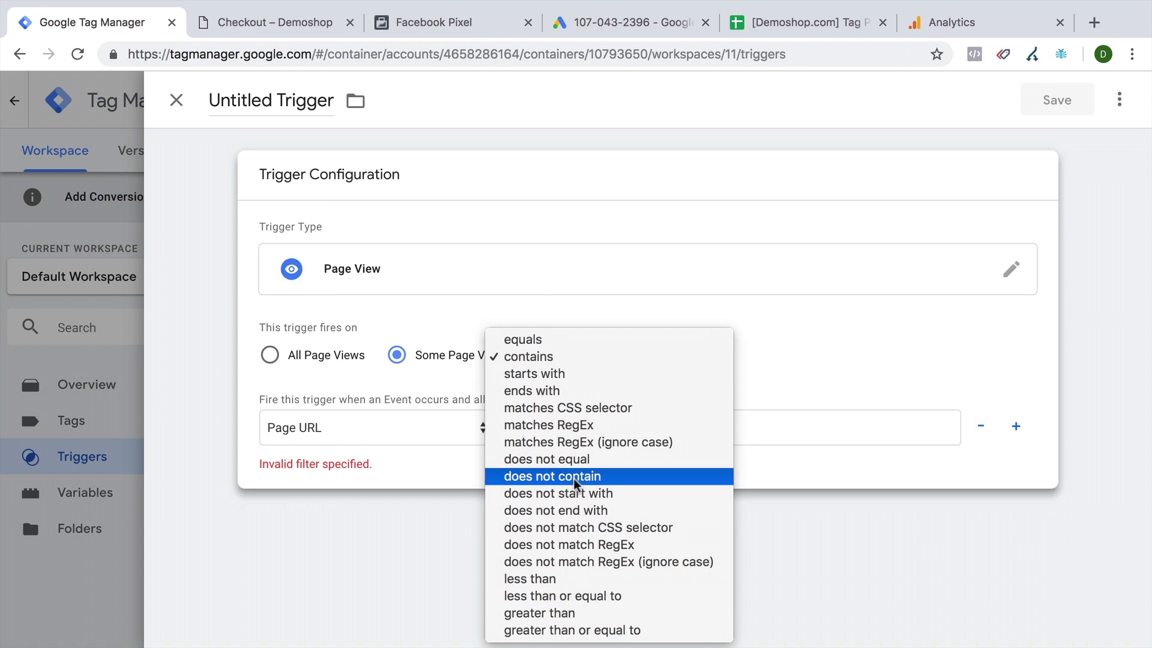
click(574, 358)
Copy 'checkout/order-received' from the order page address into the condition value.
click(827, 437)
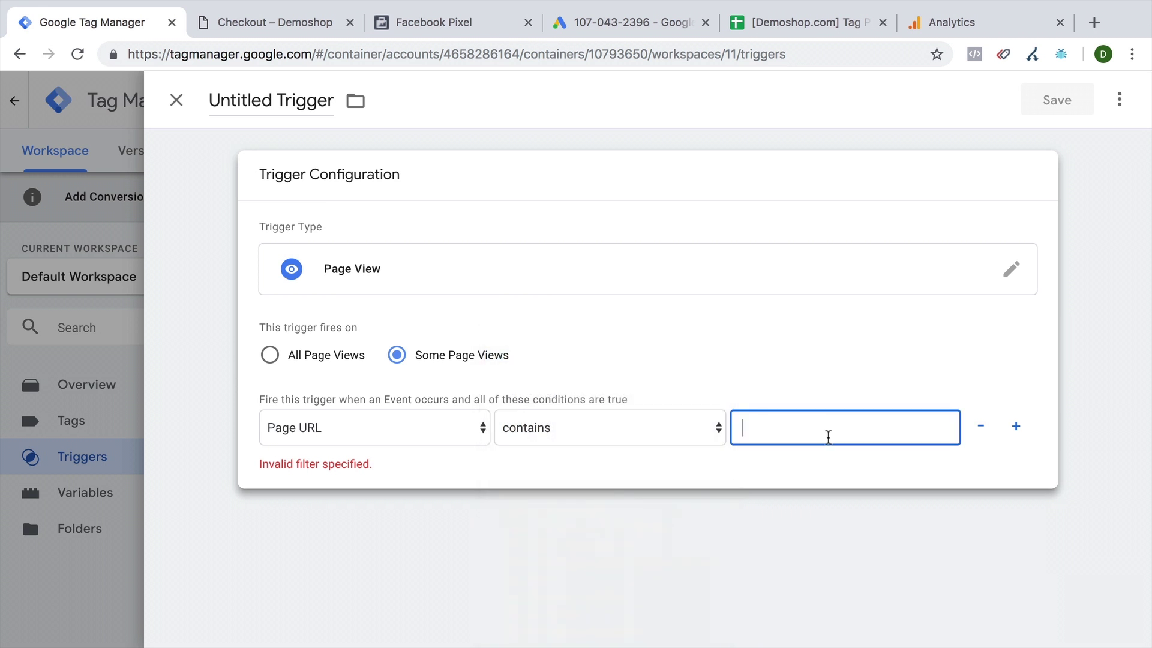
click(297, 24)
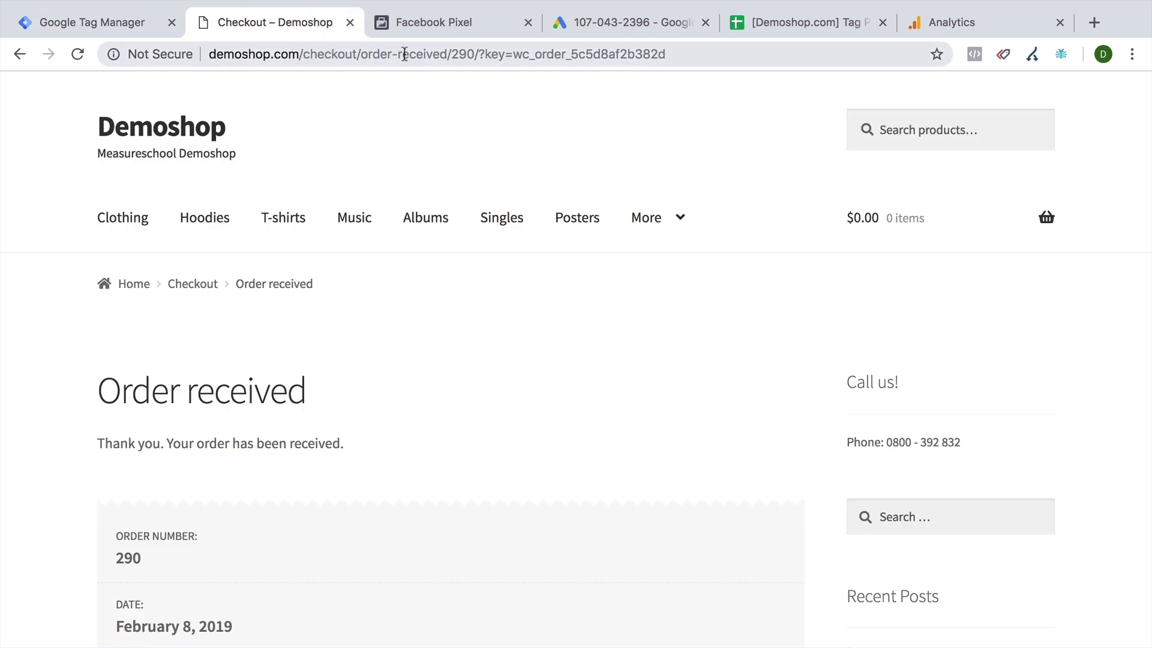
drag(303, 54, 447, 56)
key(super+c)
click(90, 23)
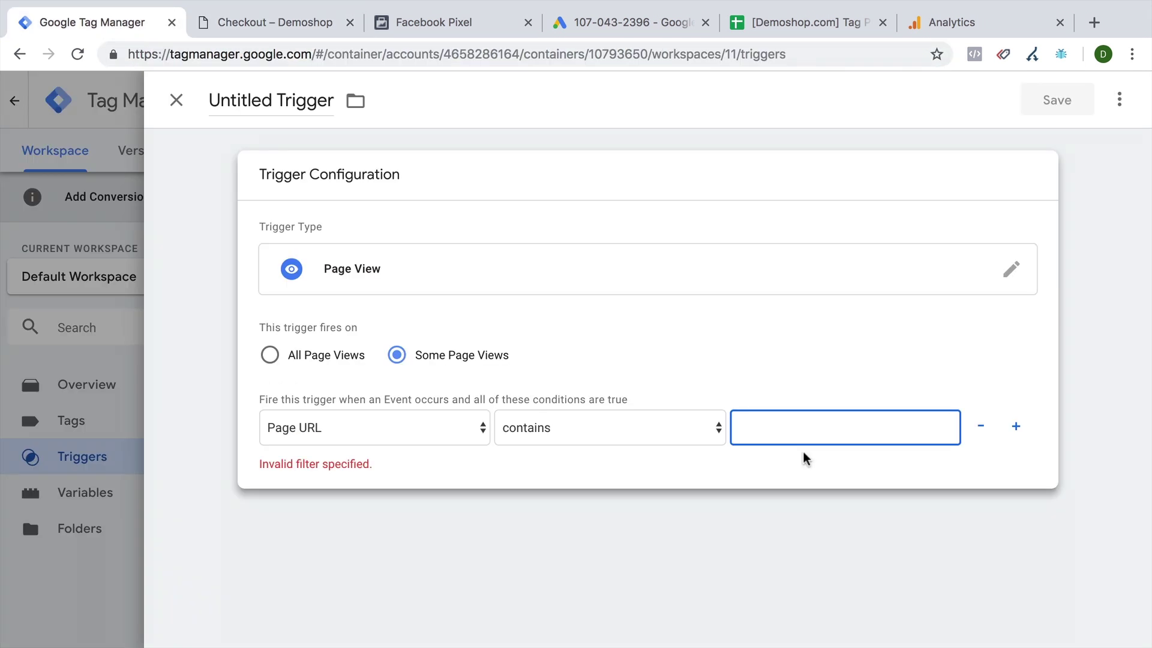
key(super+v)
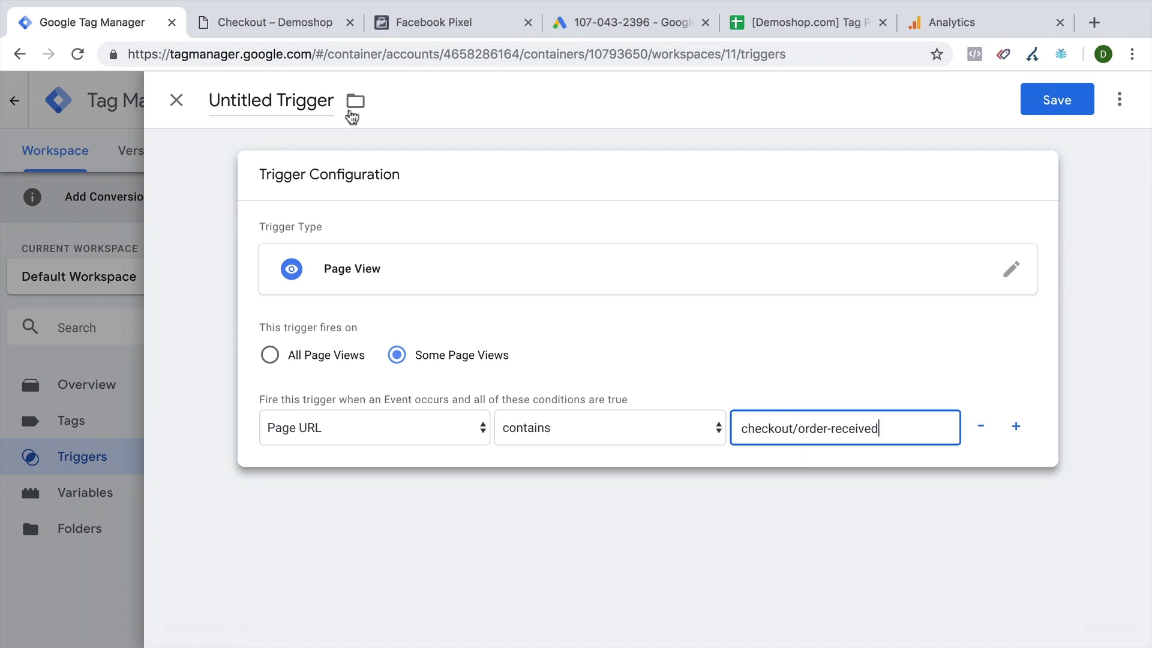
Keep the contains operator, then inspect the order number and key in the order-received URL.
click(617, 426)
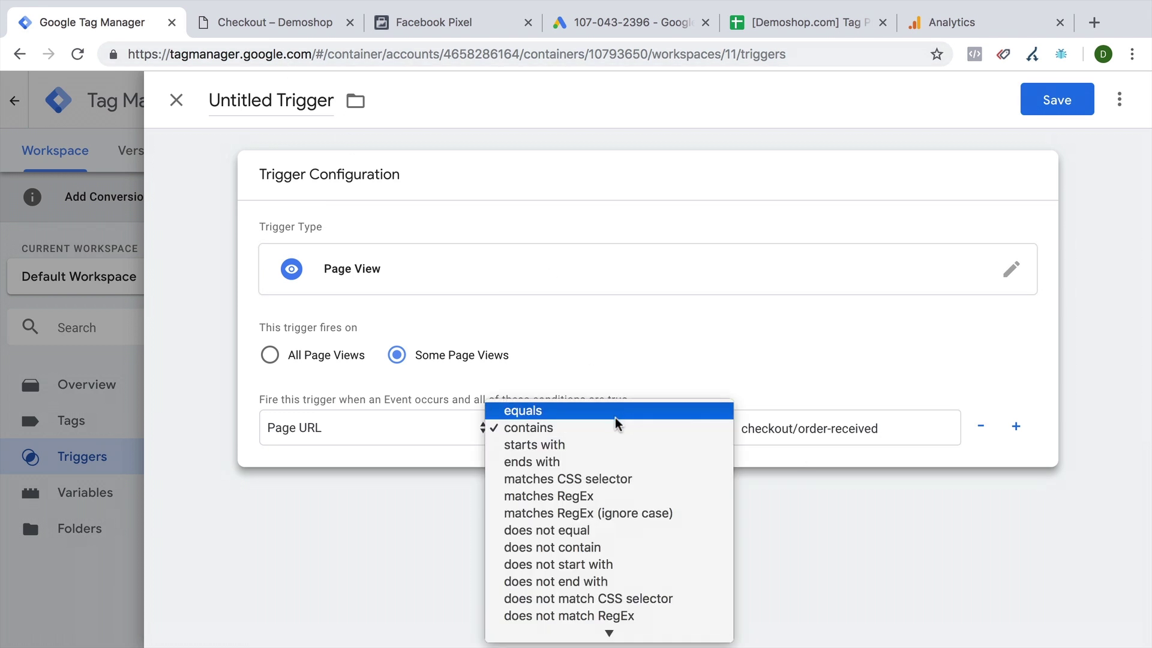
click(689, 351)
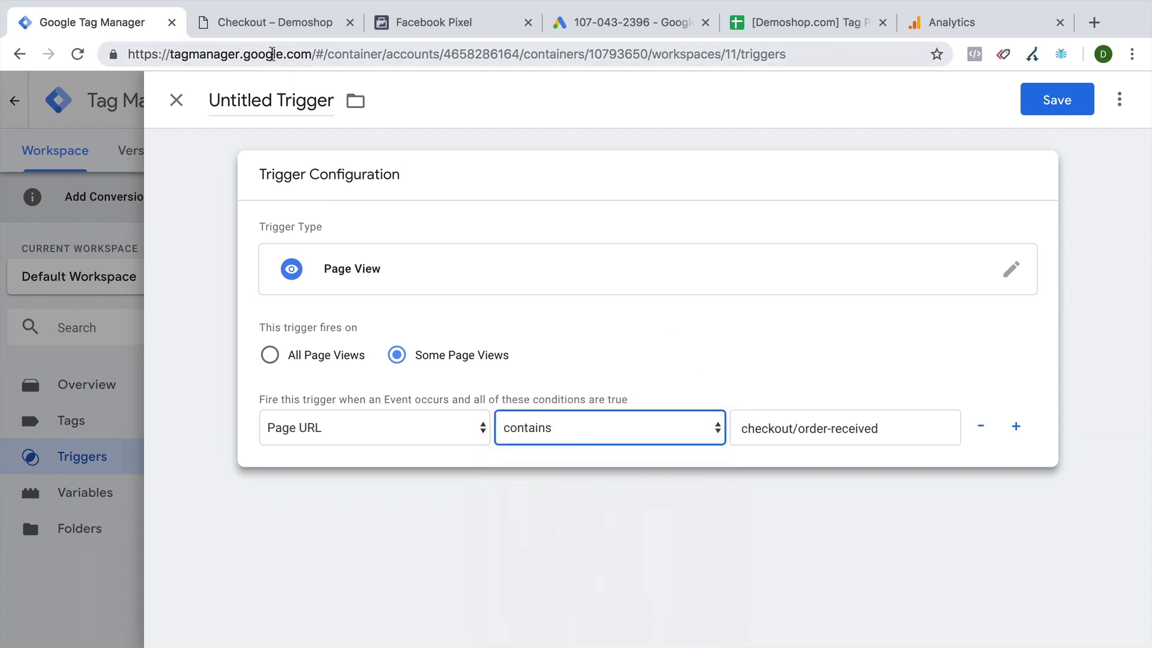
click(270, 22)
click(299, 54)
drag(299, 54, 918, 54)
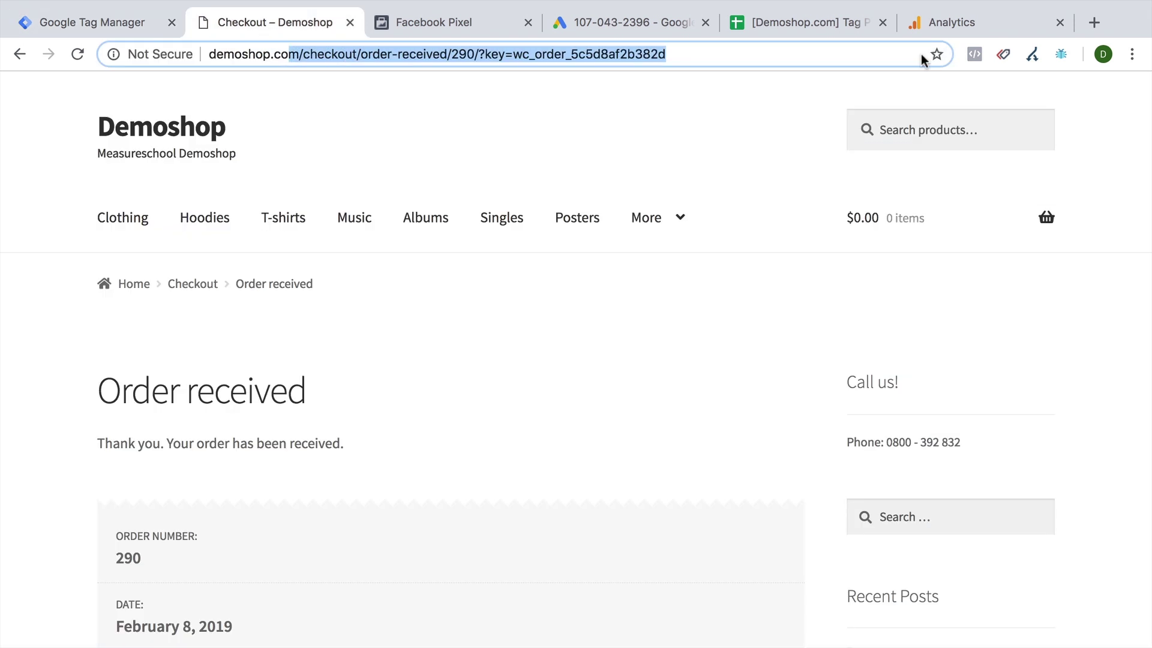
click(670, 55)
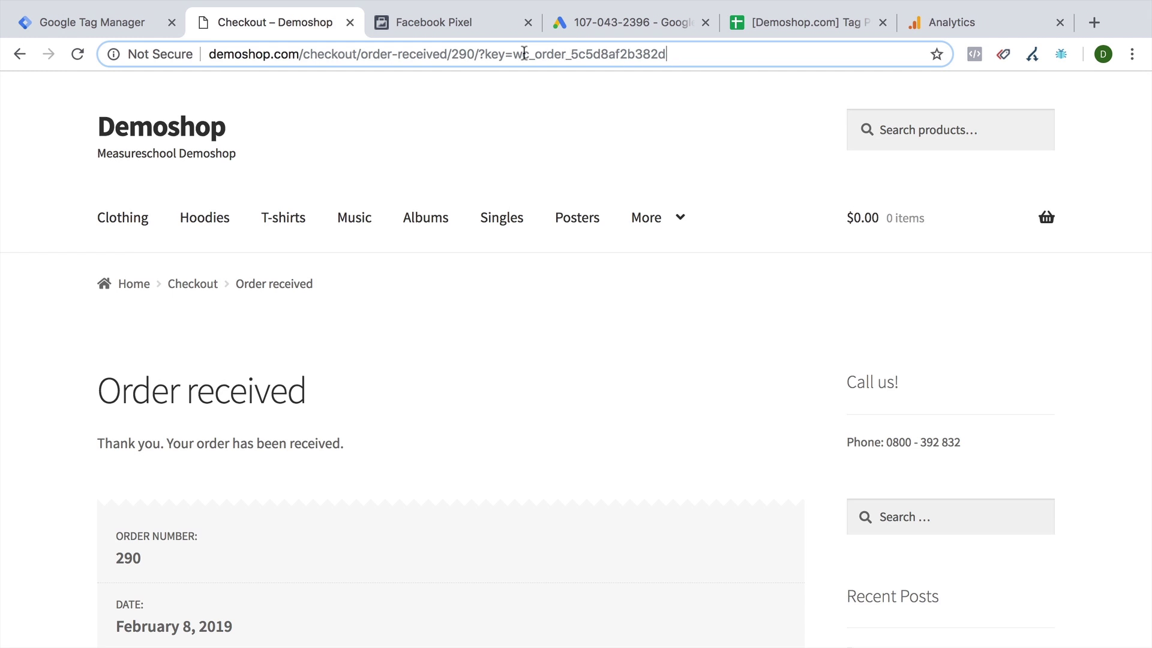
drag(514, 54, 699, 54)
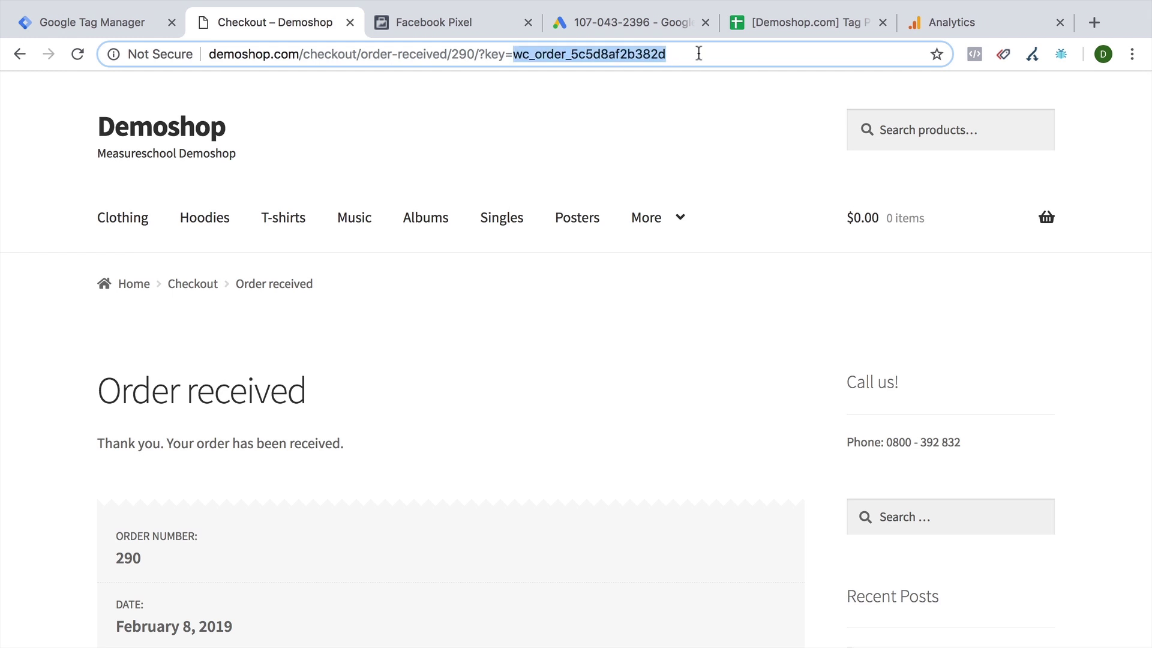
double_click(459, 55)
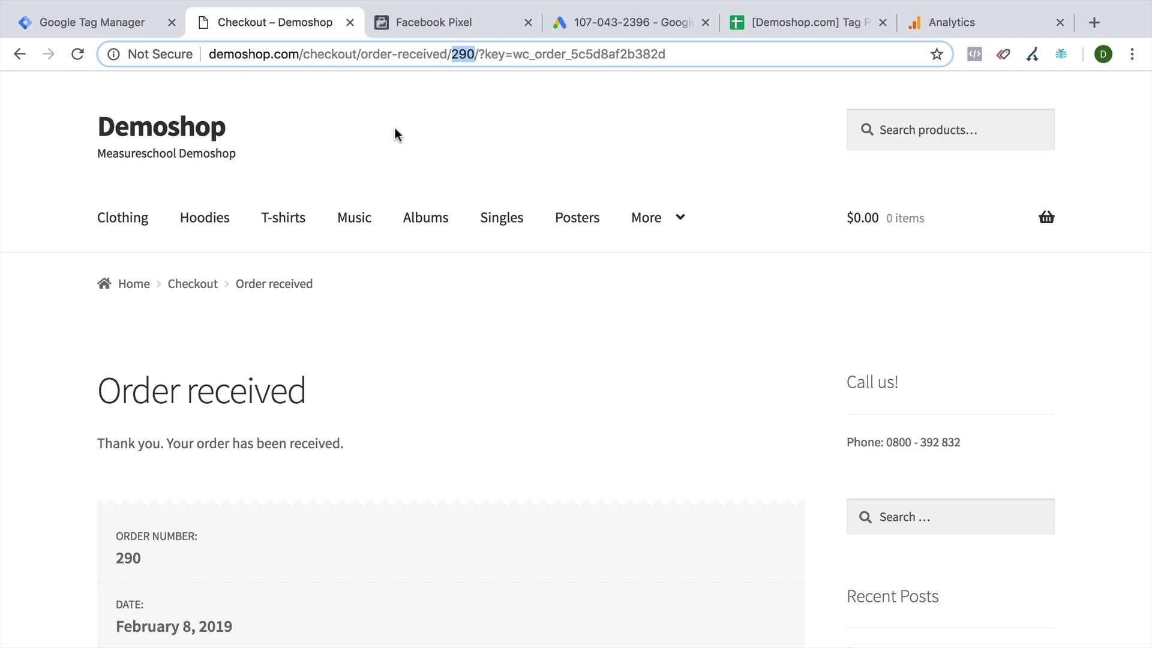
Name the trigger 'pageview - purchase' and save it.
click(111, 22)
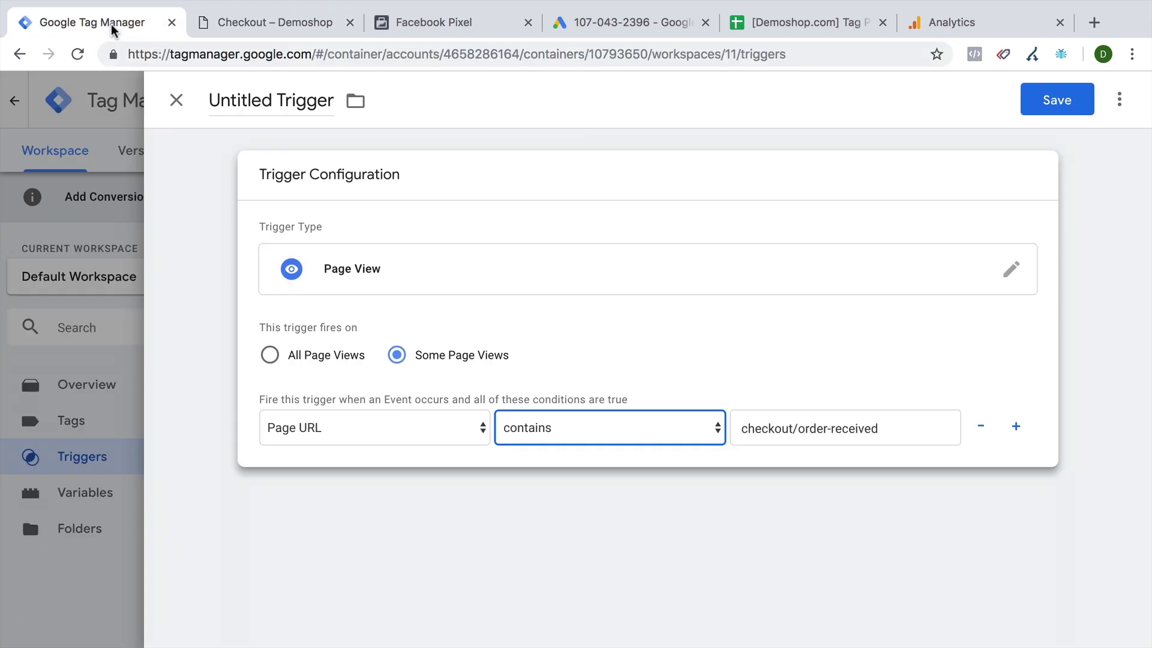
click(252, 105)
text(pageview - )
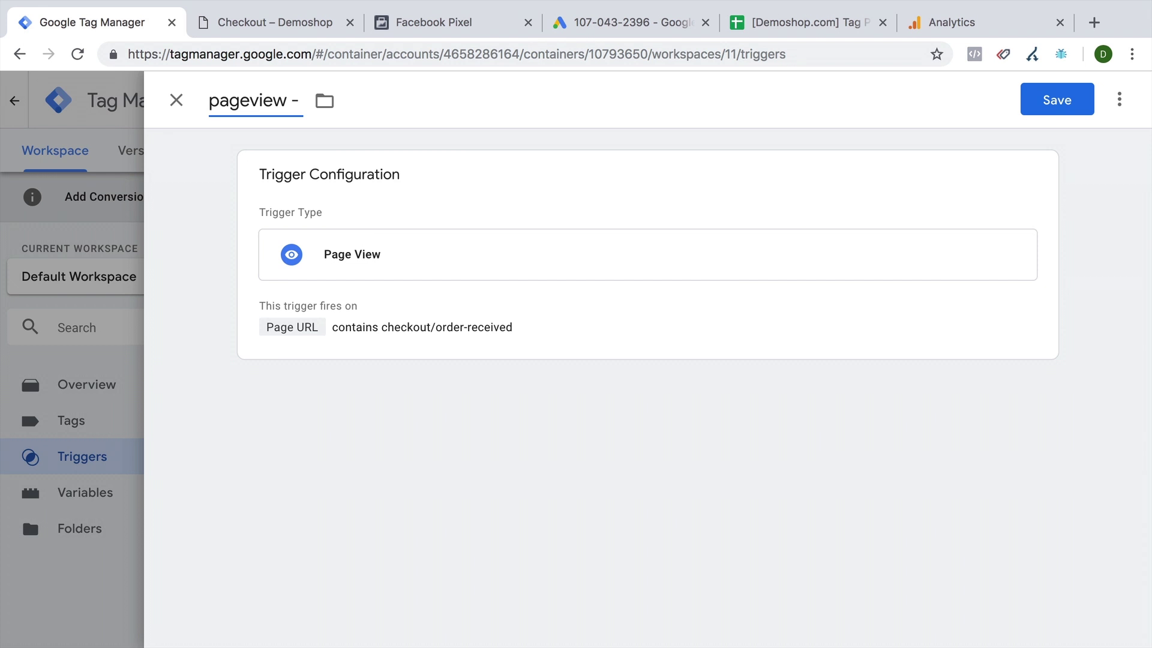
text(purchase)
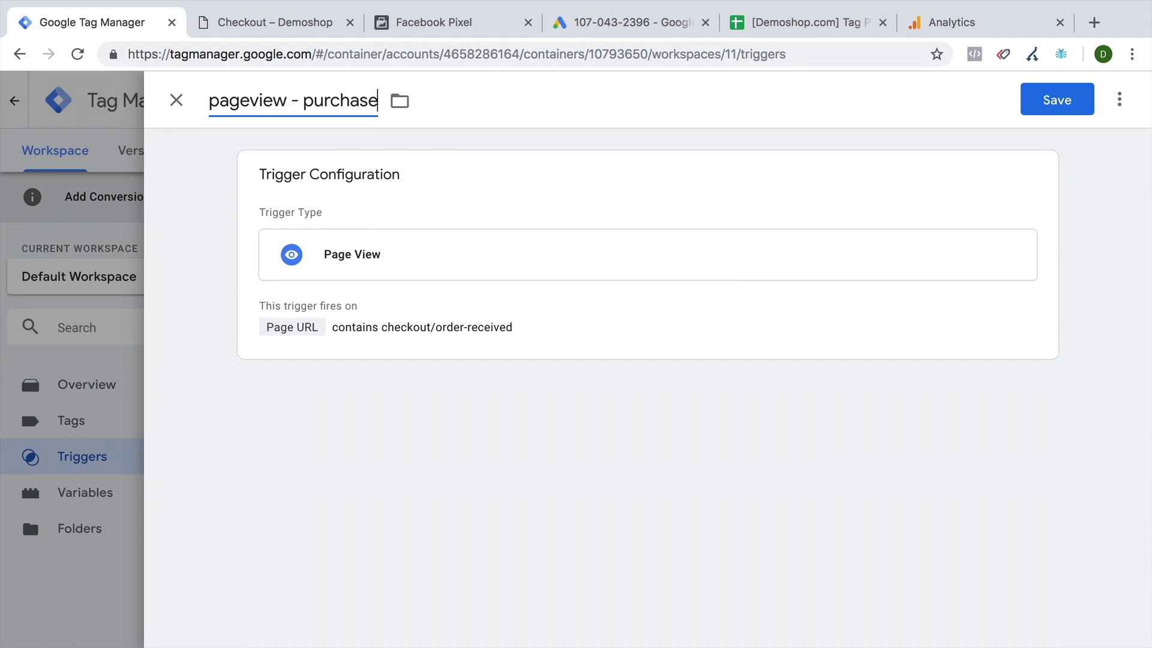
click(1070, 102)
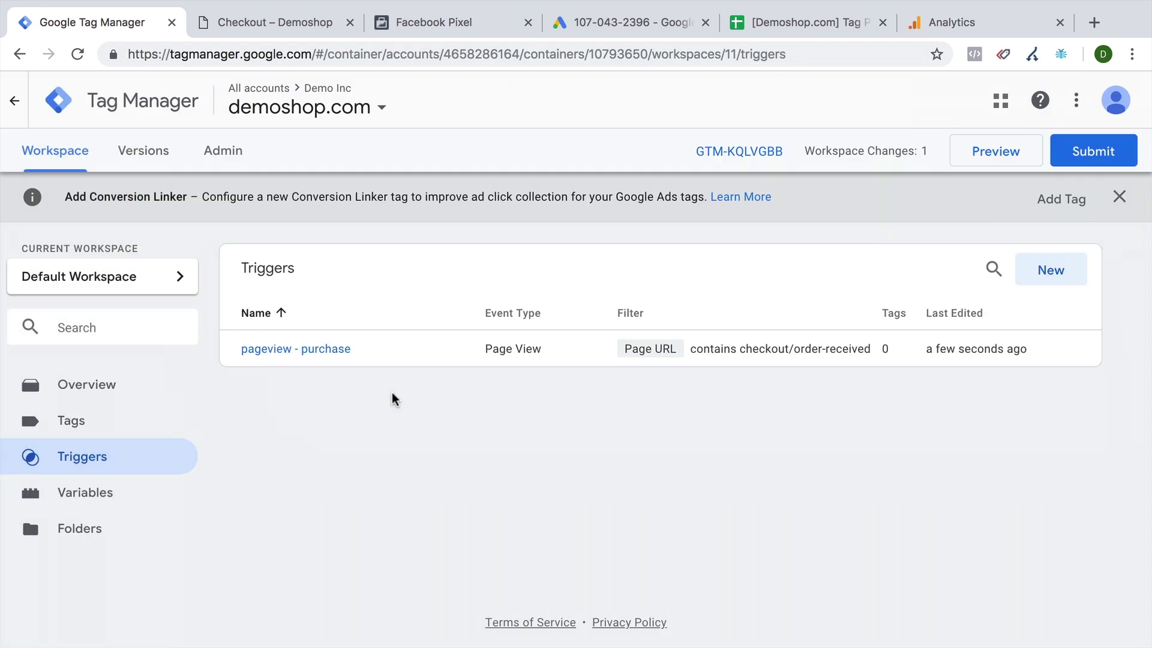
Copy the Facebook Purchase event snippet fbq('track', 'Purchase').
click(32, 424)
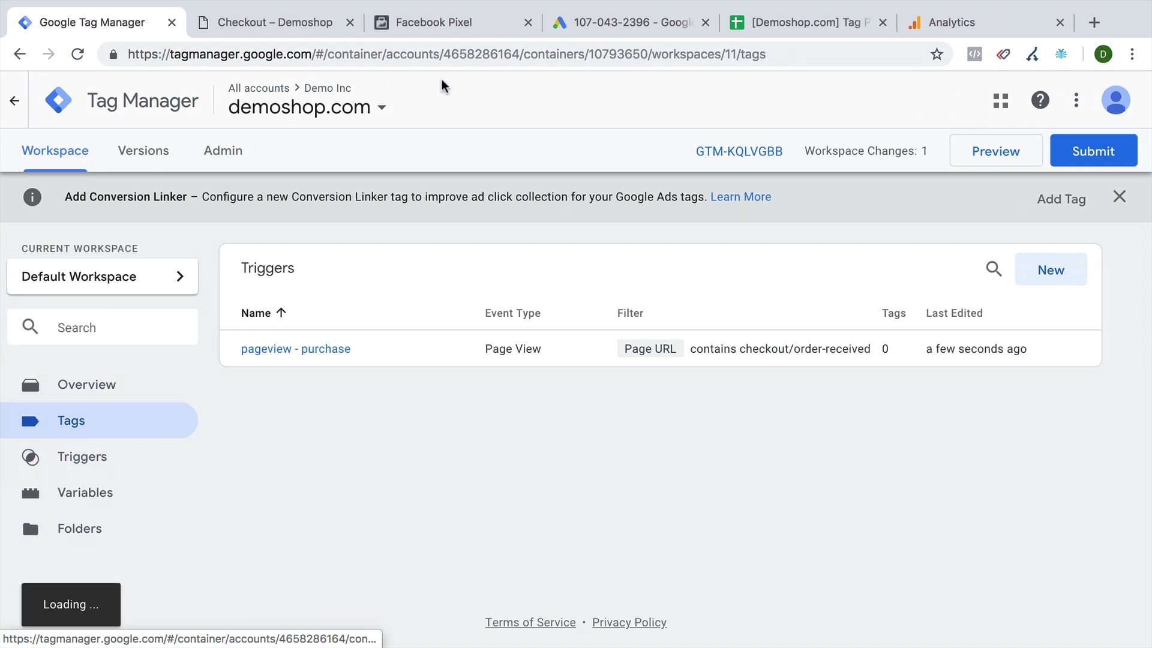
click(454, 18)
mouse_move(423, 429)
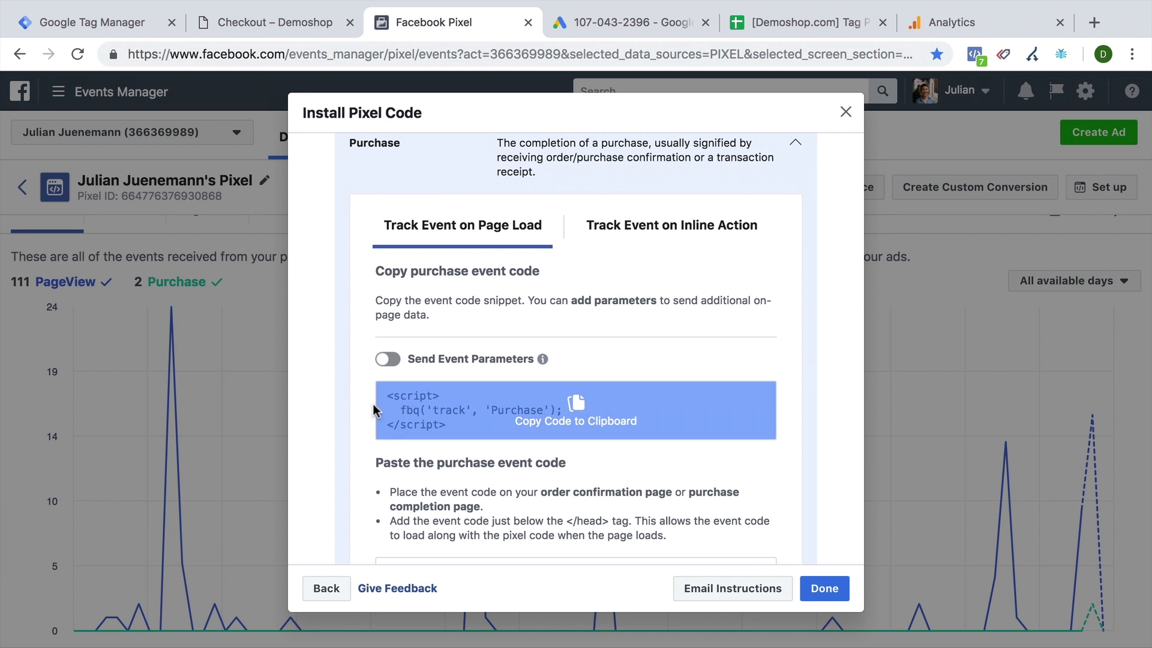
click(438, 425)
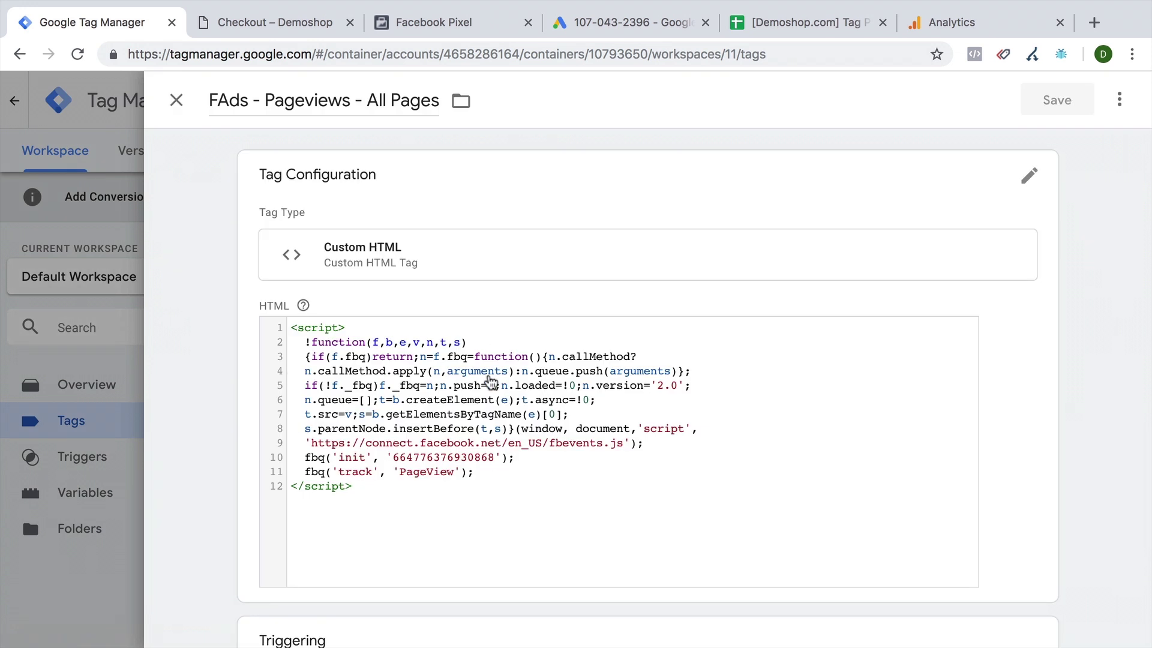
Open the FAds - Pageviews - All Pages tag's HTML and select the pixel base code.
click(303, 342)
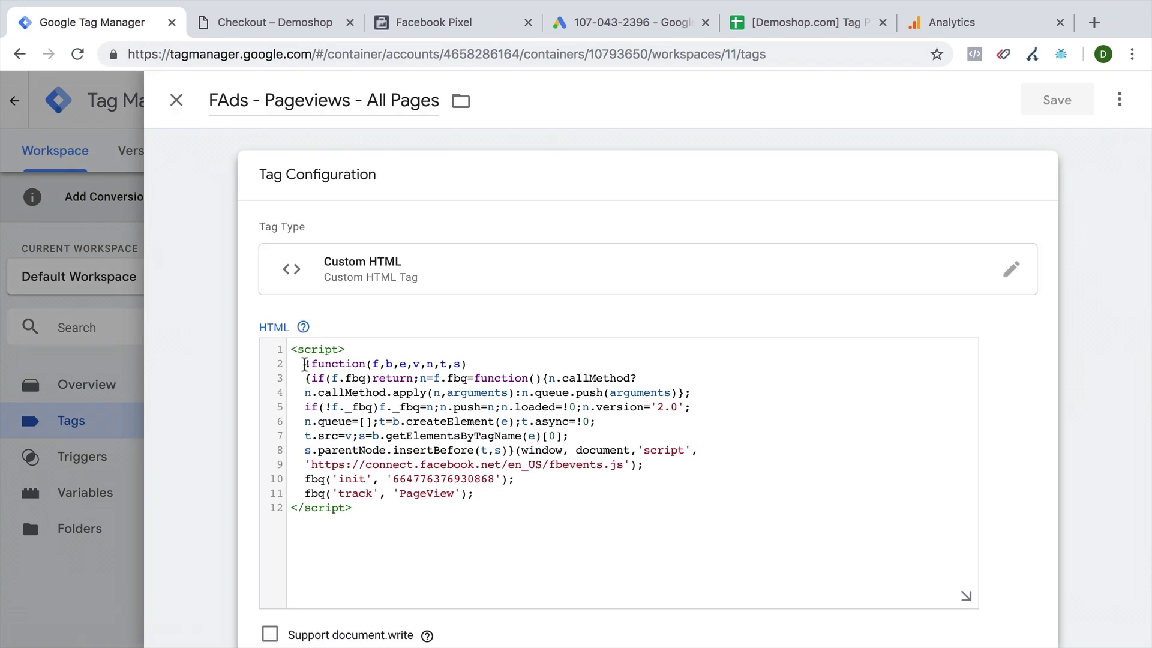
drag(304, 364, 744, 465)
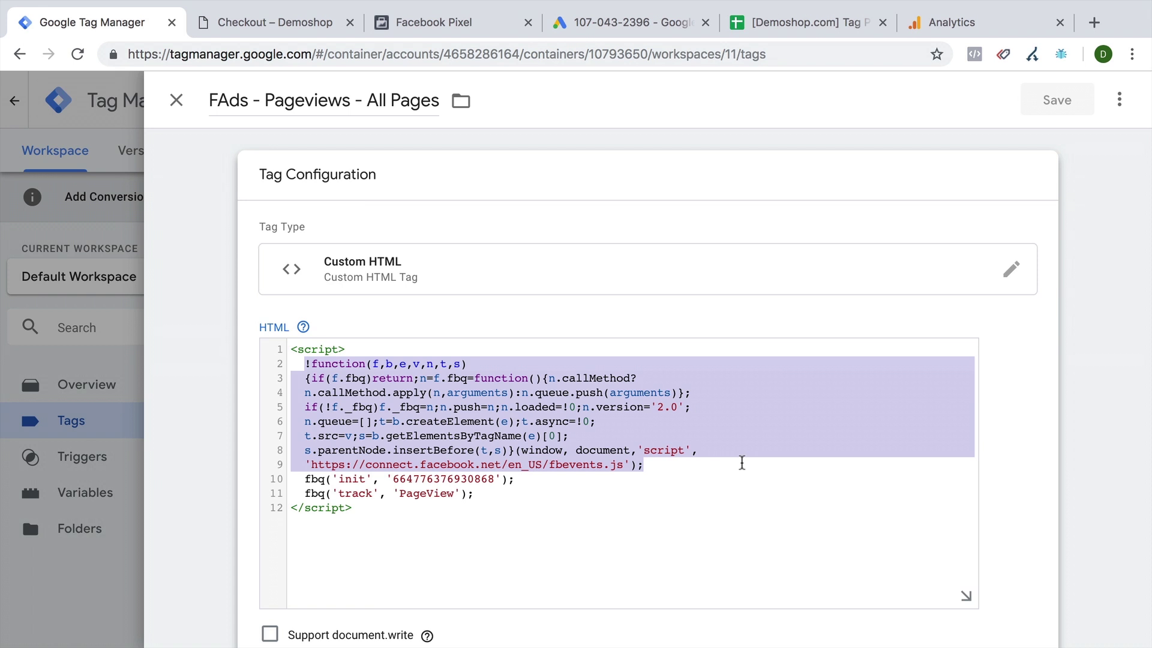
click(419, 18)
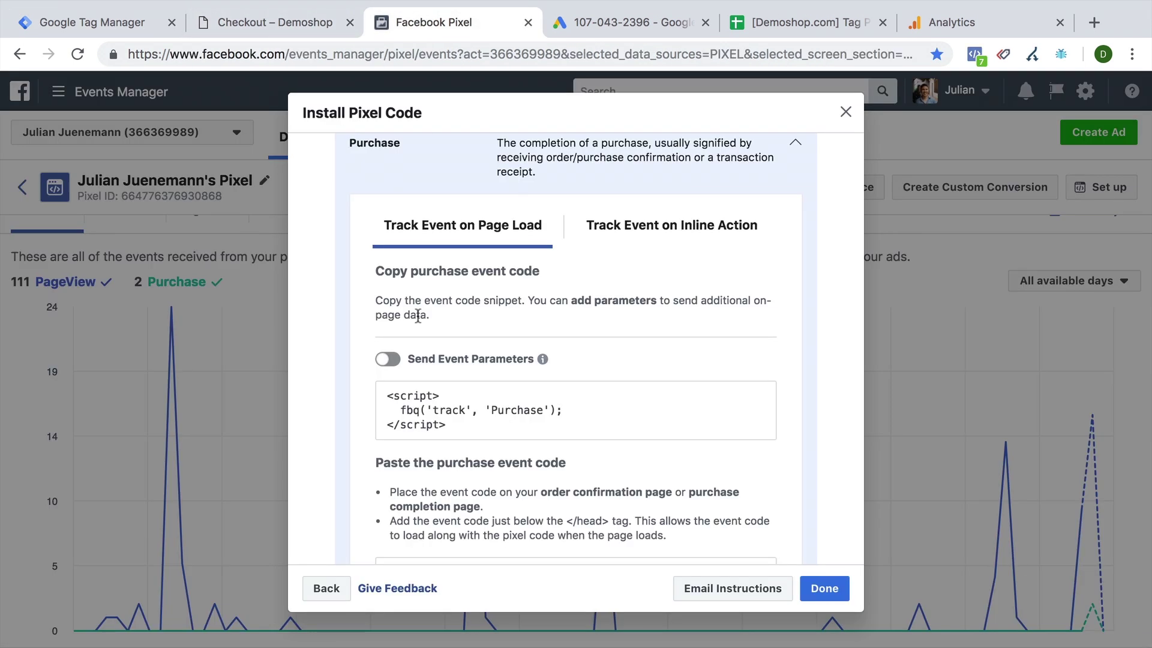
click(493, 419)
click(142, 30)
scroll(415, 411, down, 3)
scroll(336, 579, up, 2)
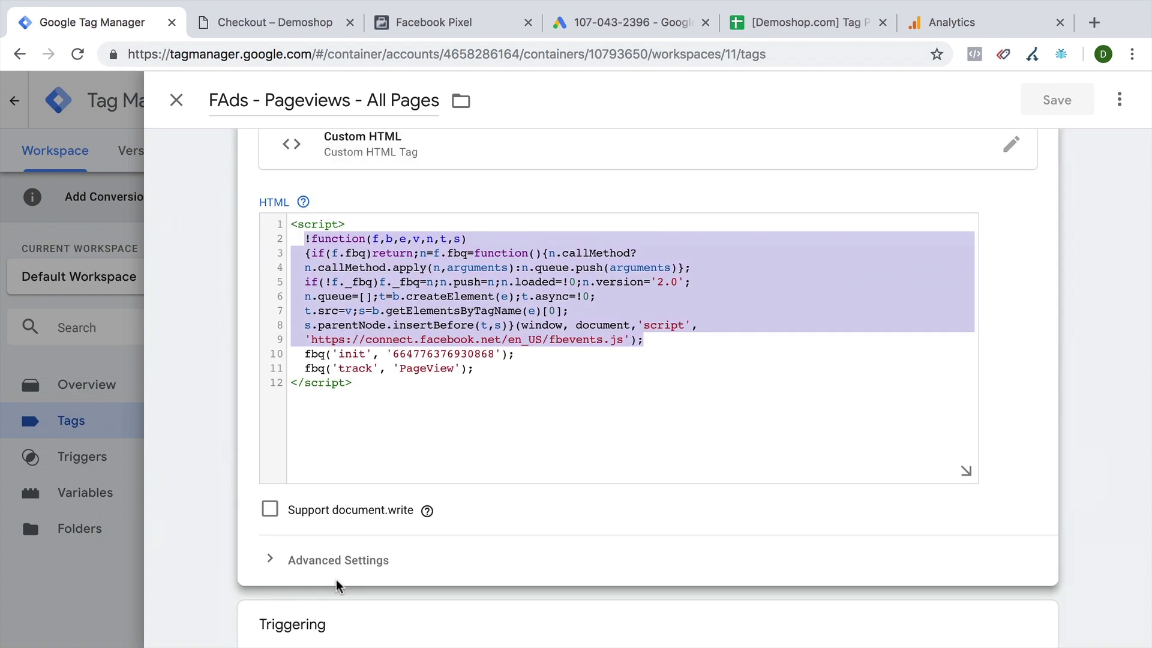
scroll(336, 579, up, 1)
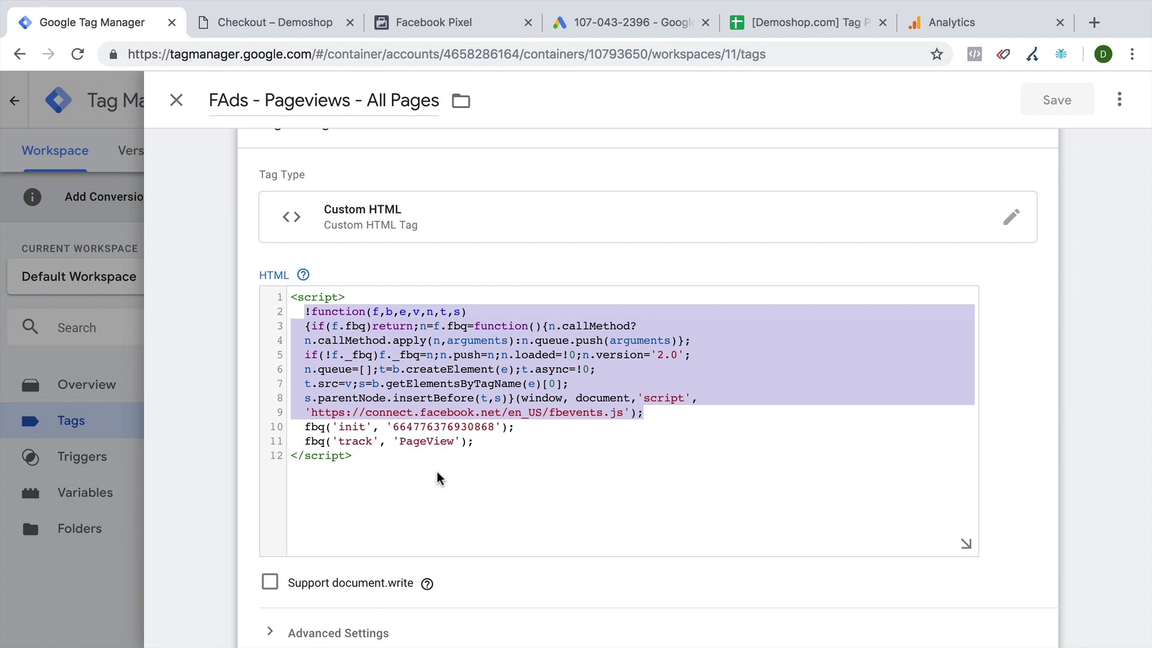
Give the FAds - Pageviews - All Pages tag a firing priority of 100 and save it.
scroll(221, 433, down, 3)
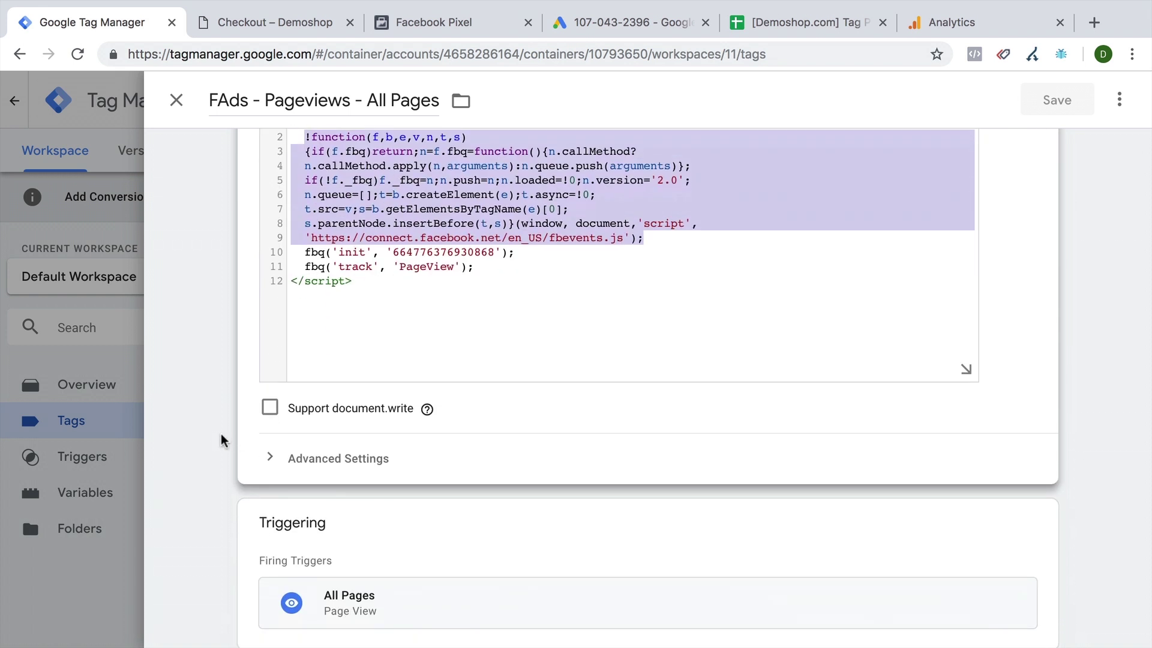
click(270, 458)
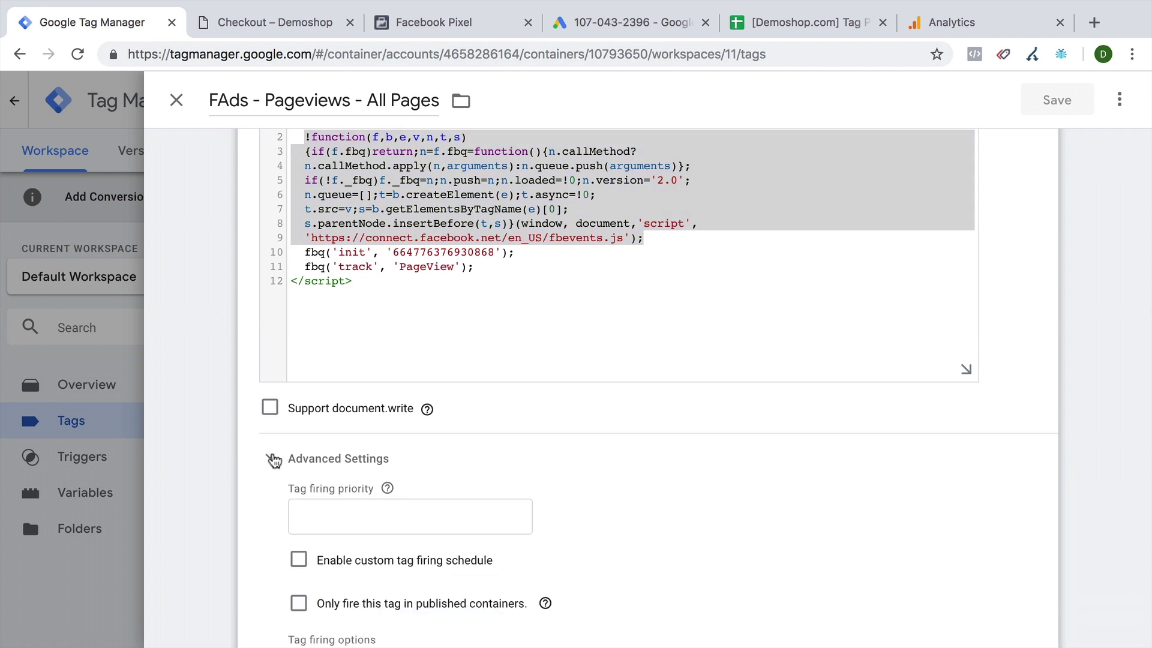
click(350, 526)
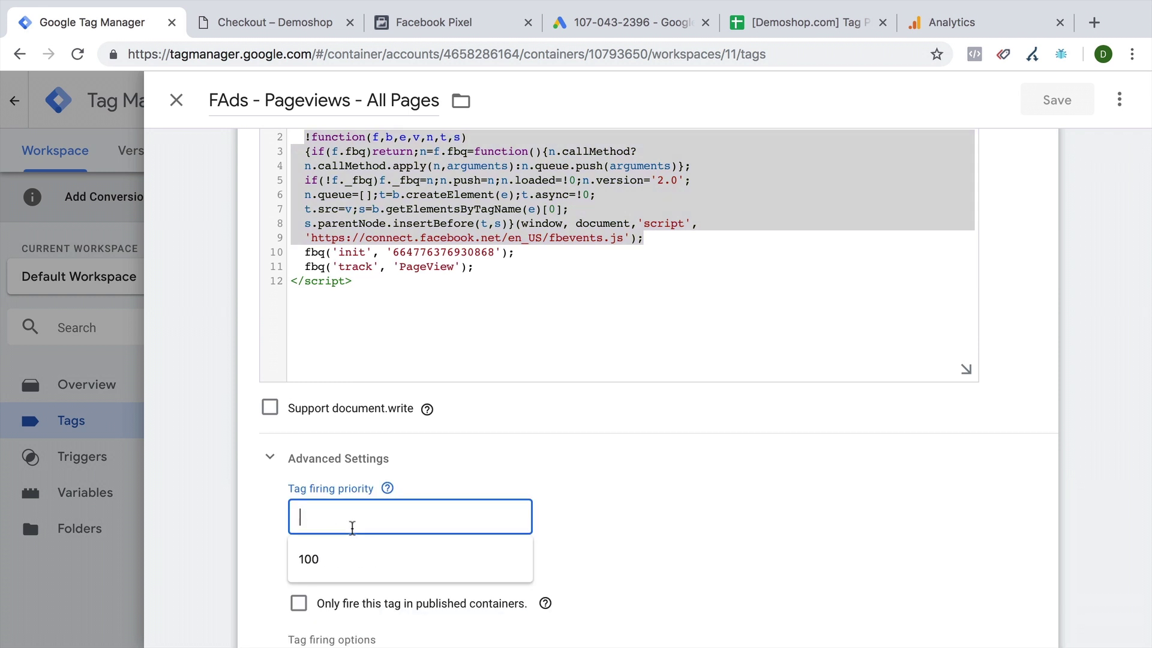
key(Tab)
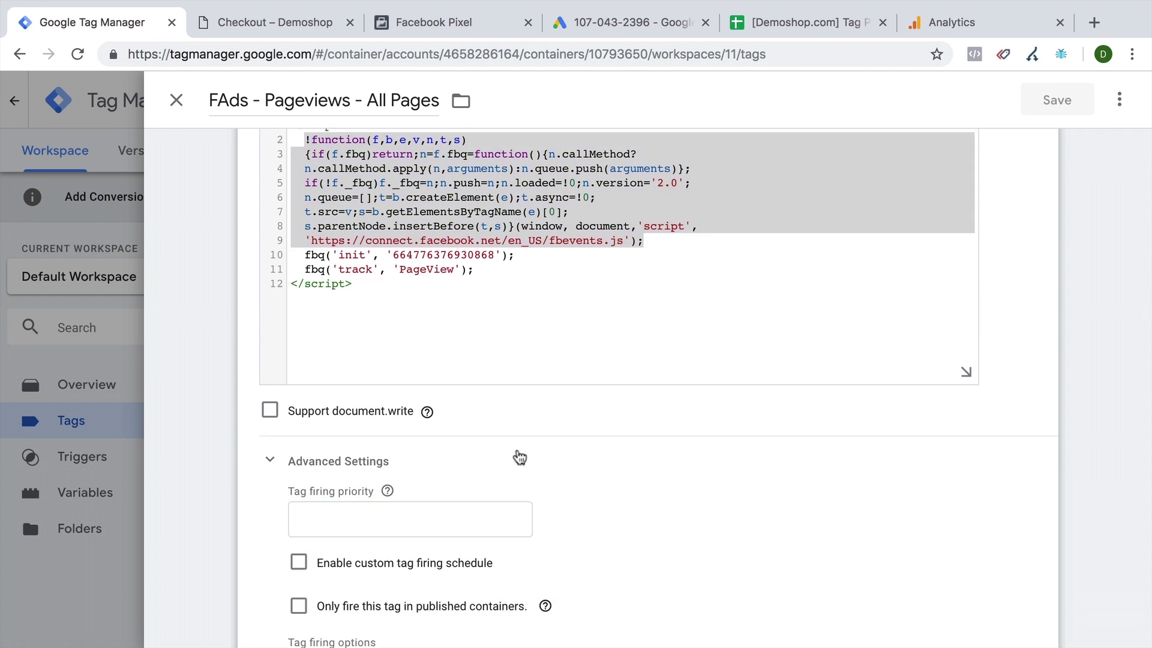
scroll(516, 449, up, 2)
scroll(517, 448, down, 3)
click(452, 460)
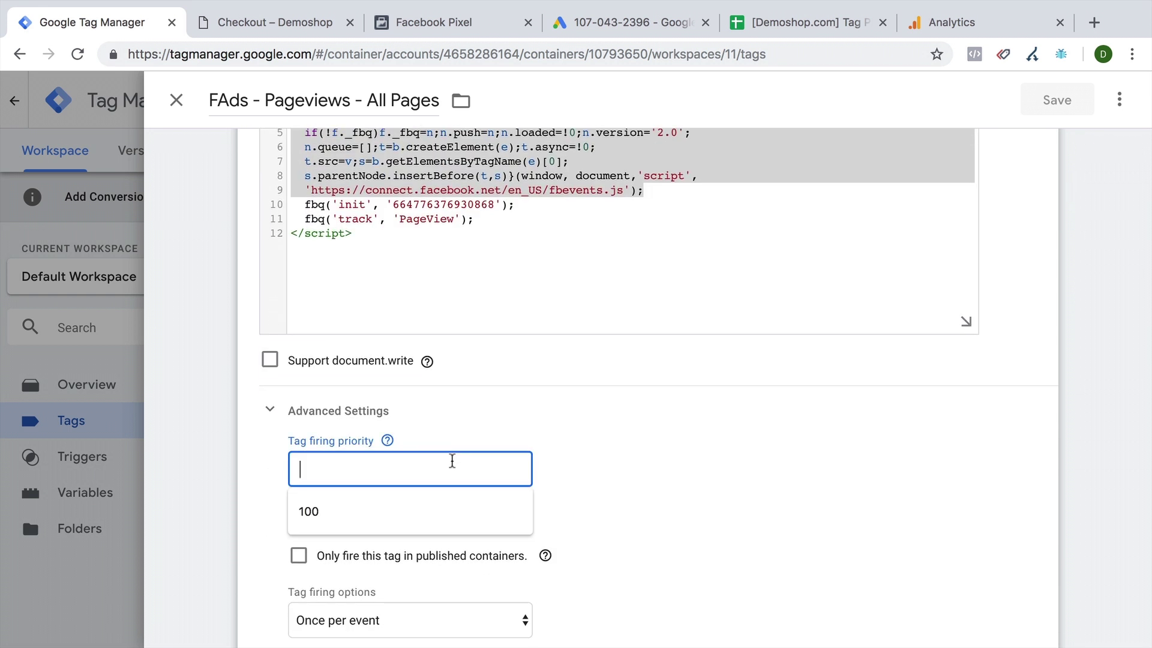
text(100)
click(669, 437)
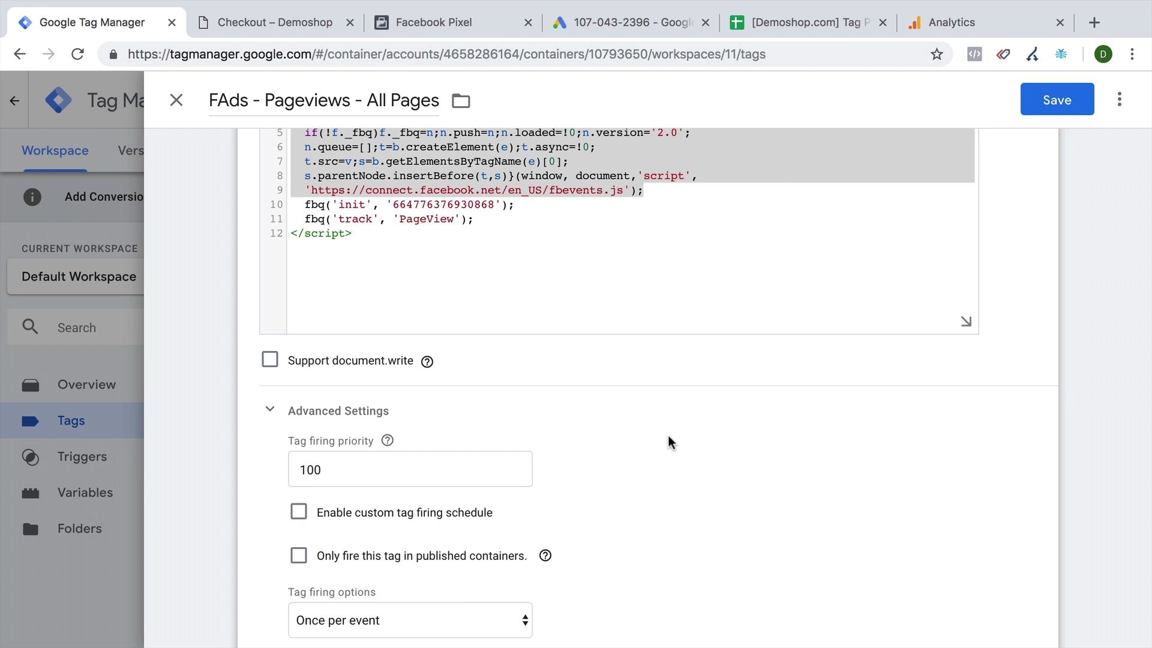
scroll(666, 324, up, 1)
scroll(591, 442, down, 2)
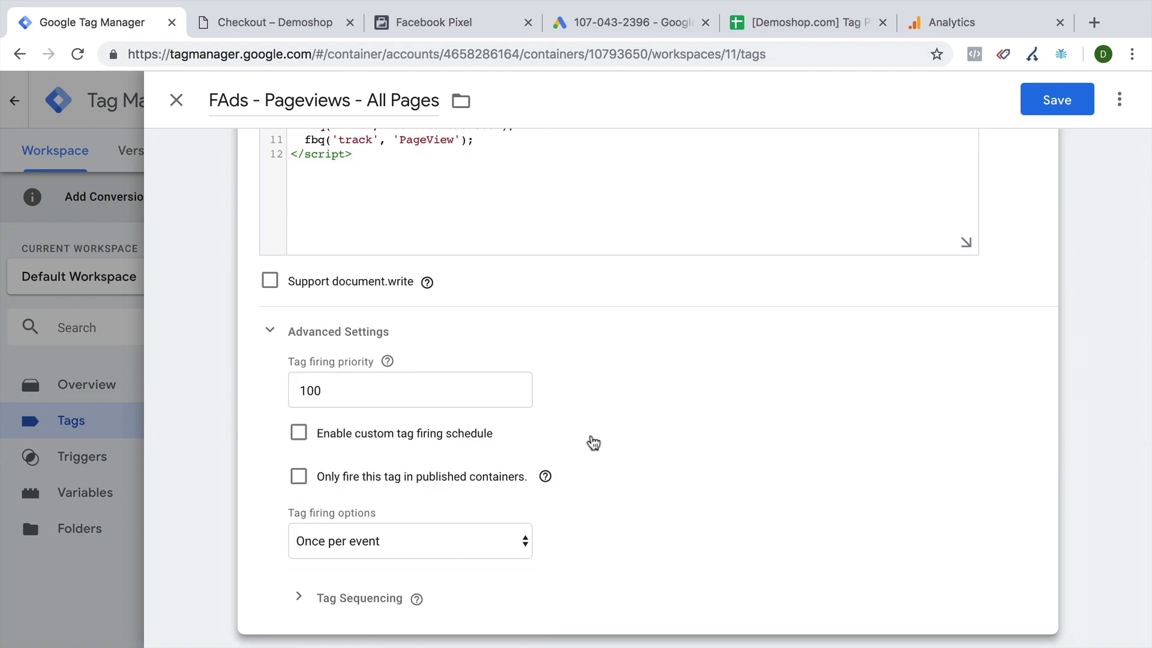
click(1049, 98)
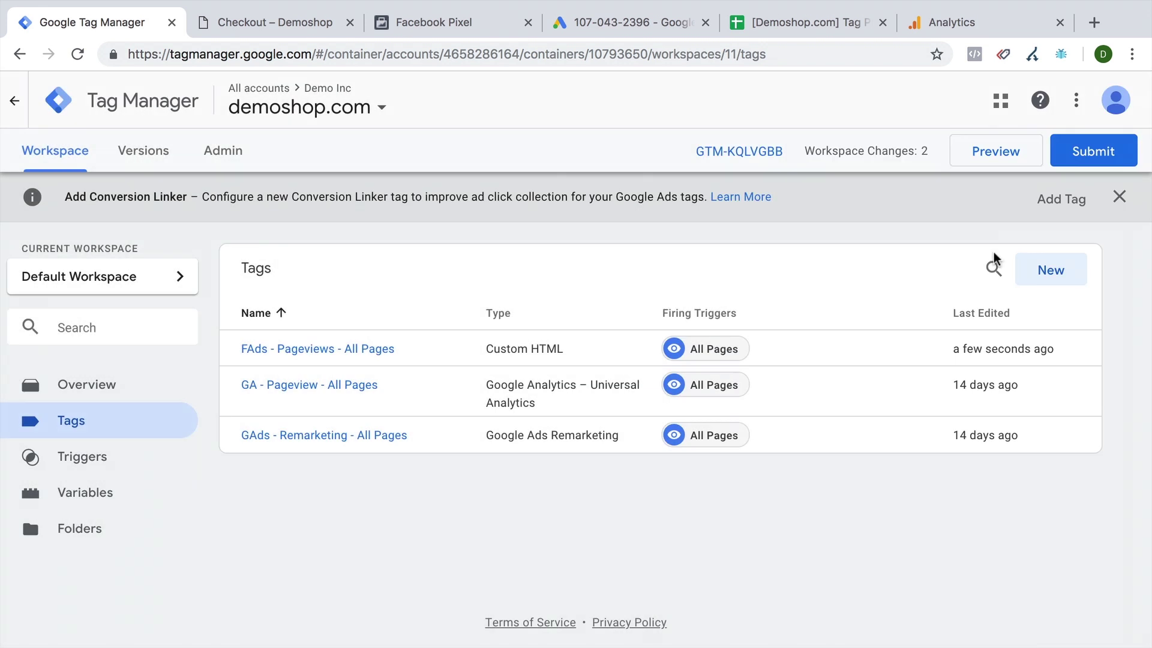
Start a new untitled tag and browse the available tag types.
click(1042, 269)
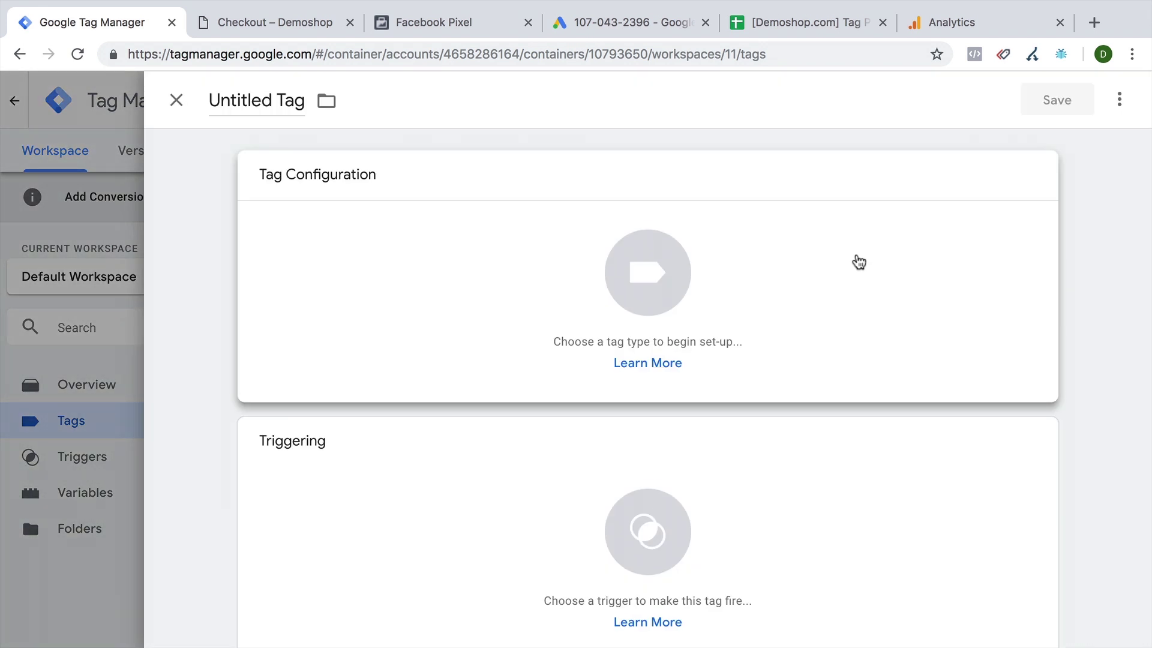
click(856, 260)
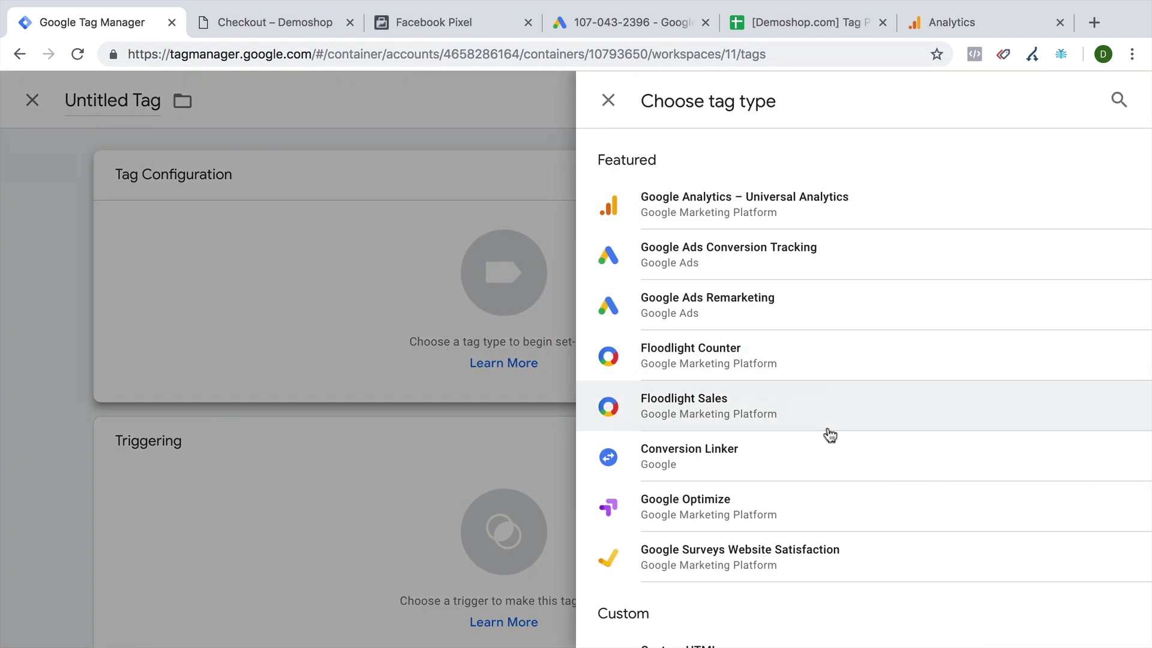
scroll(826, 462, down, 15)
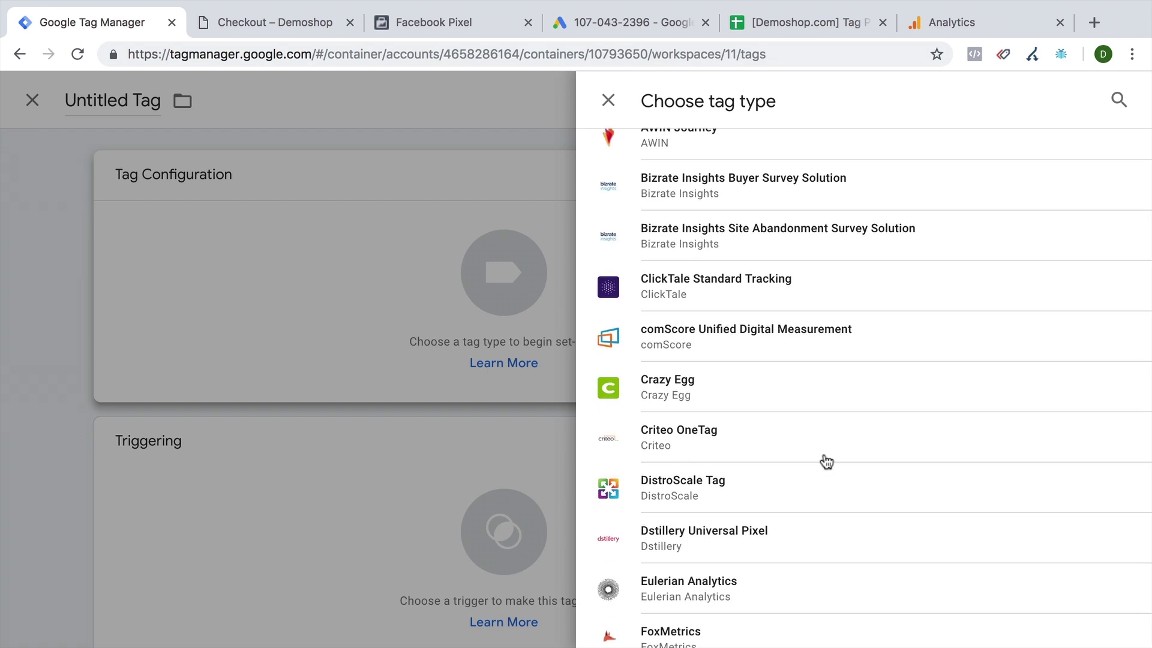
scroll(826, 462, down, 7)
scroll(823, 462, up, 20)
scroll(823, 452, down, 3)
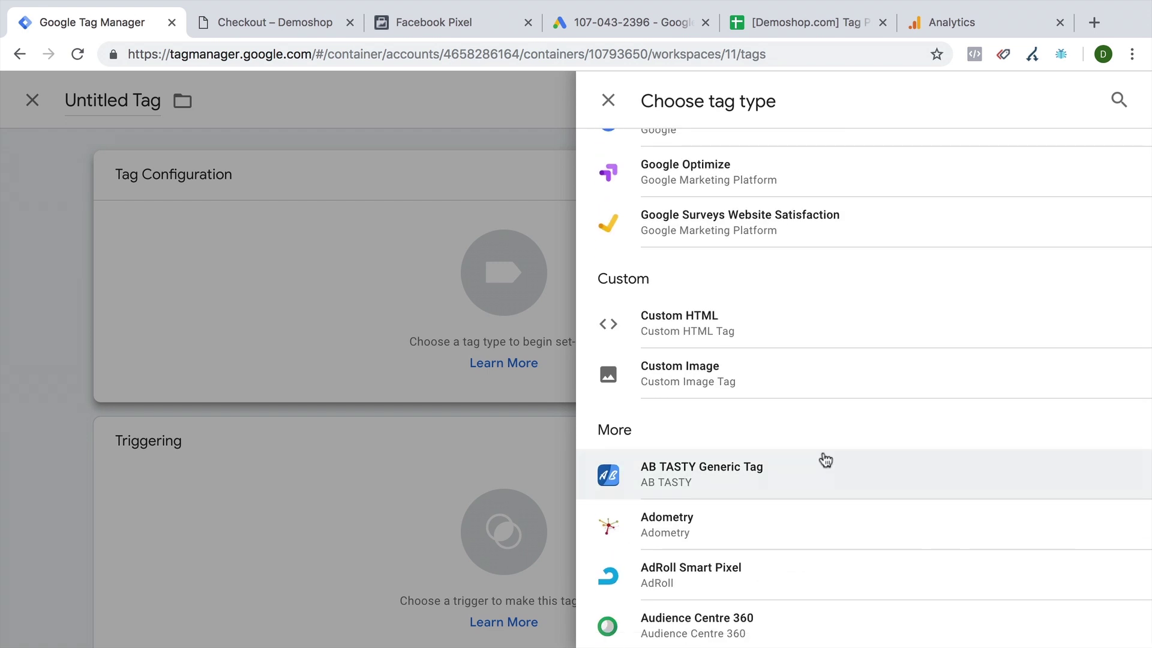
Make the new tag Custom HTML and paste in the Facebook fbq Purchase event script.
click(700, 344)
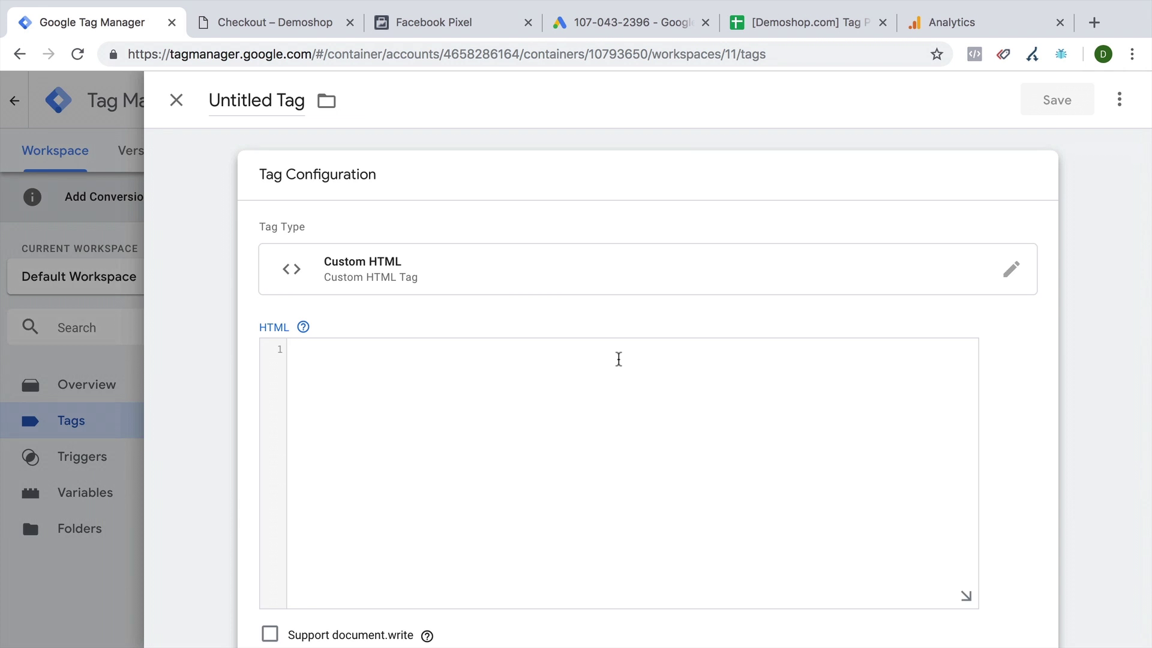
click(437, 24)
click(523, 424)
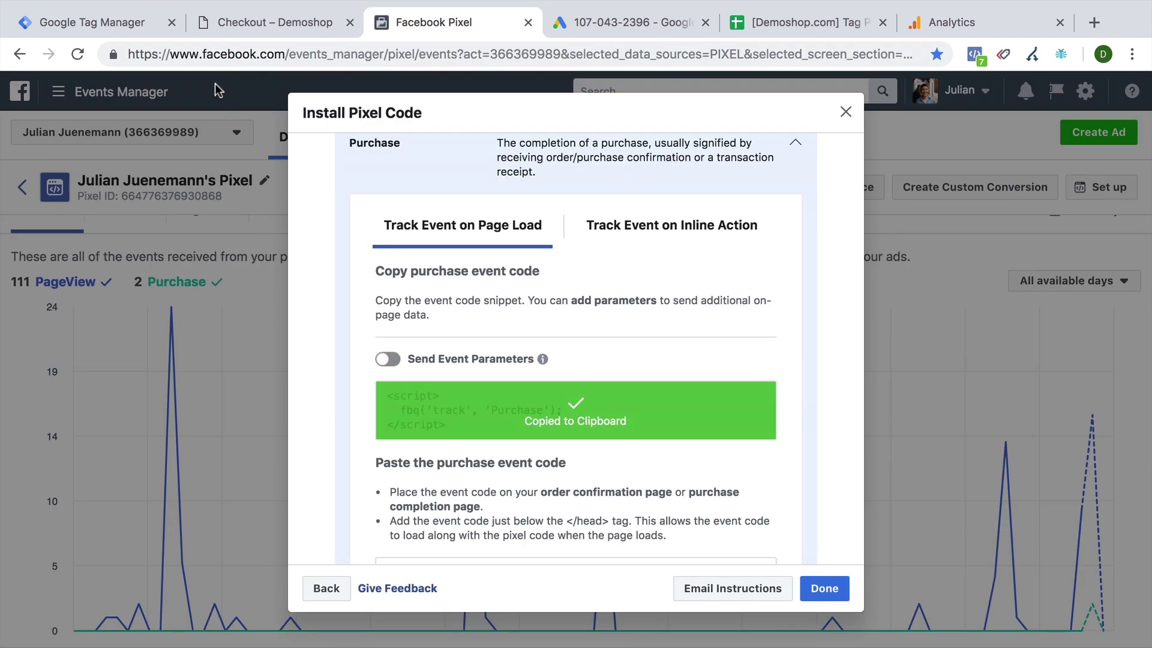
click(111, 30)
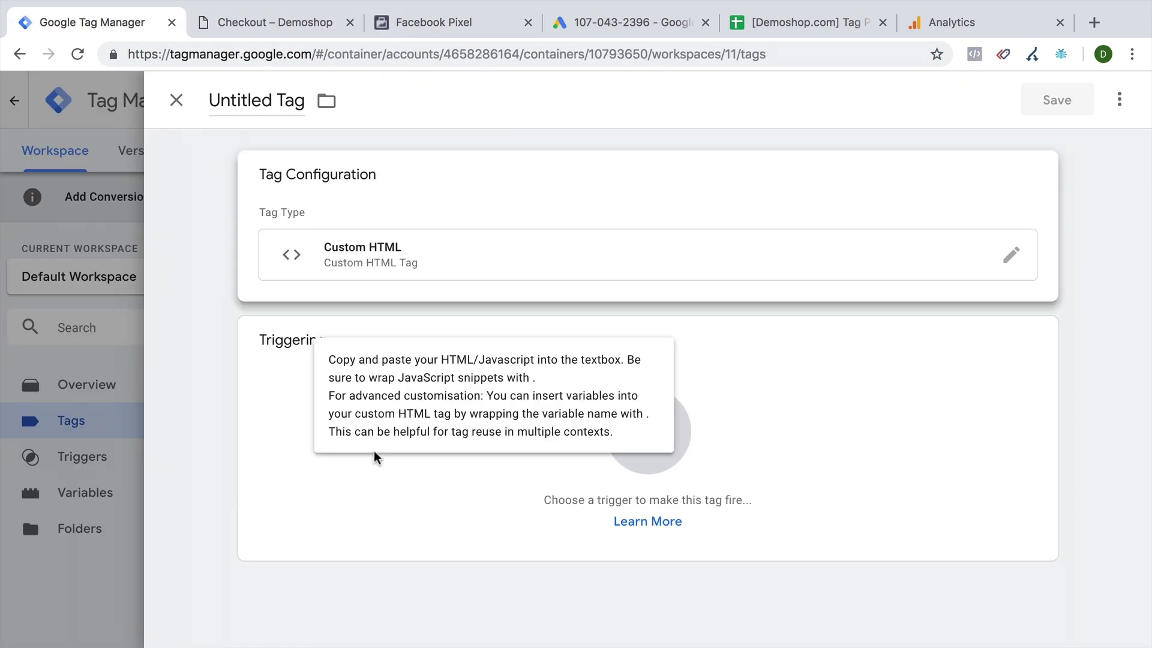
click(328, 426)
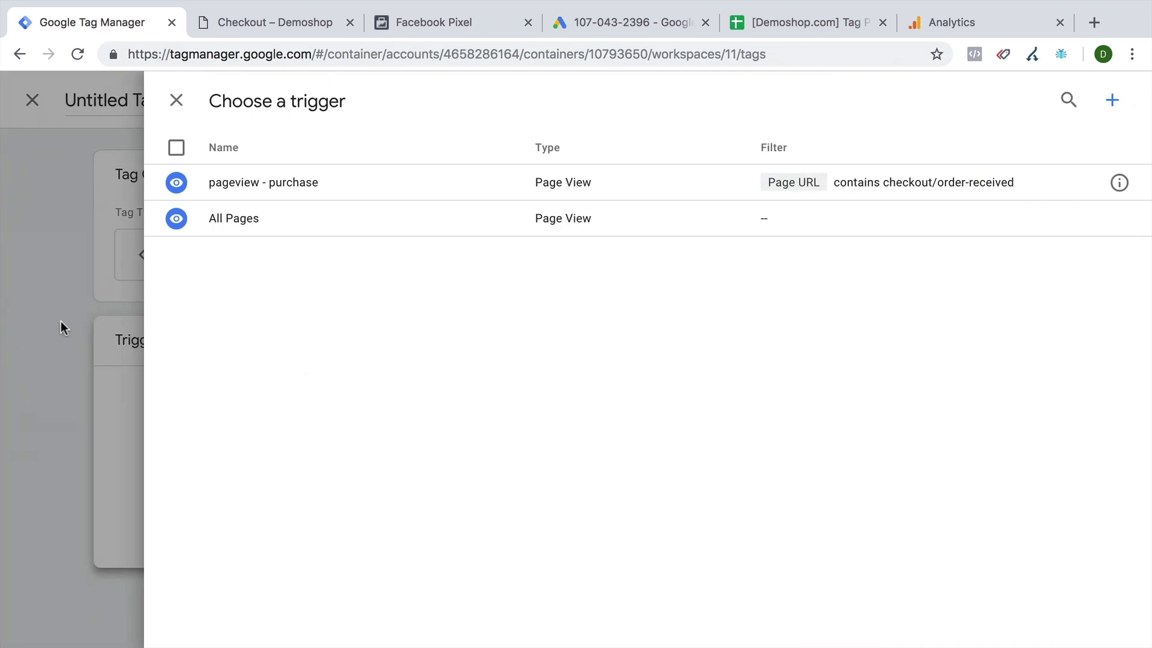
click(62, 325)
click(598, 255)
click(428, 447)
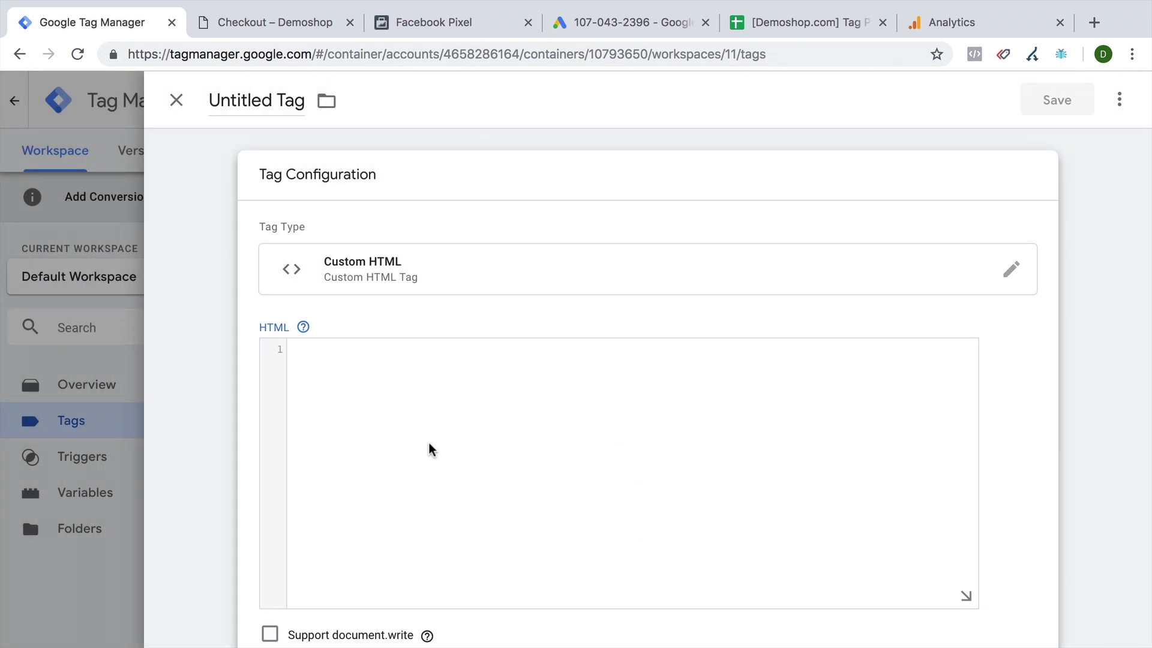
key(ctrl+v)
scroll(214, 429, down, 3)
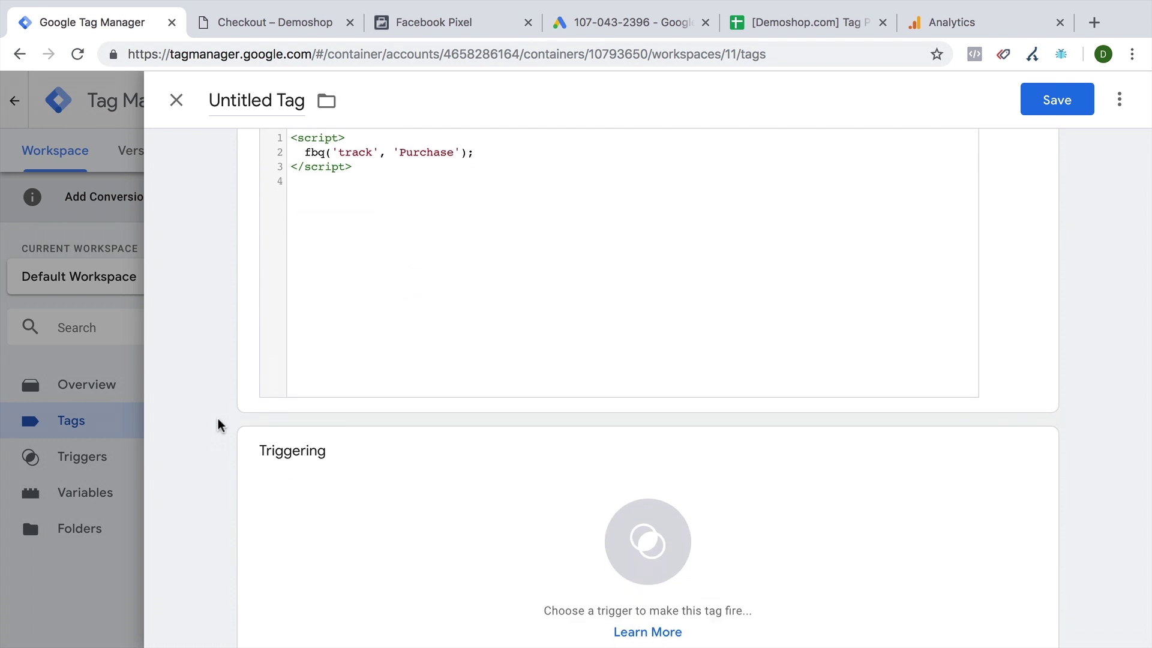
scroll(261, 396, up, 3)
scroll(252, 549, down, 3)
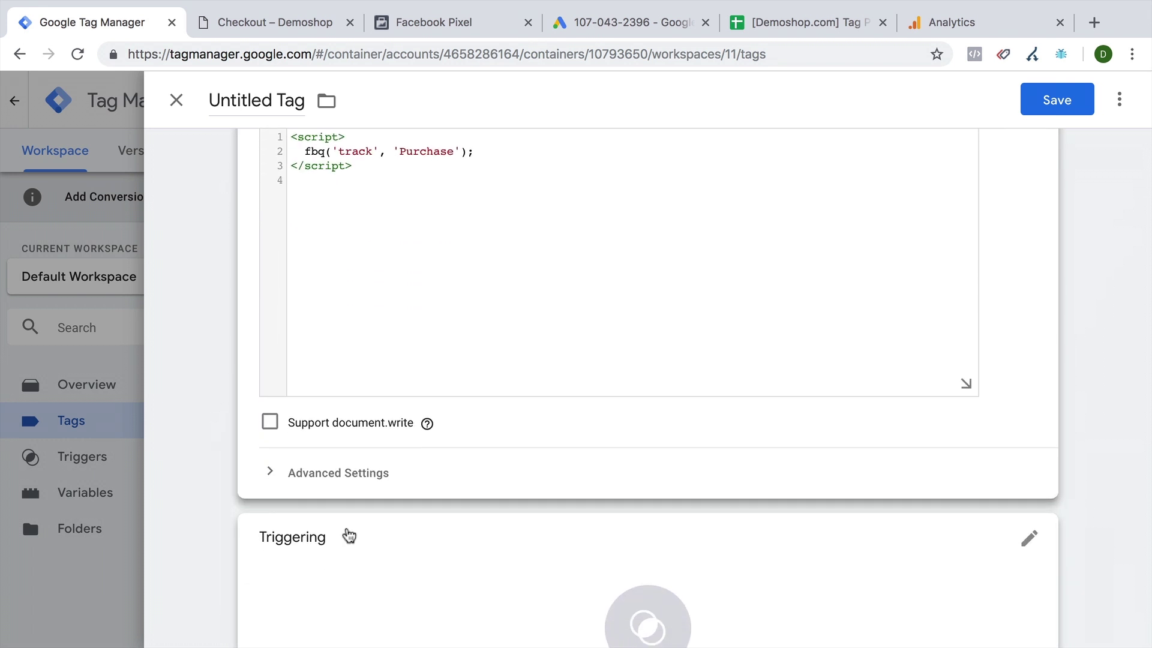
Set the tag to fire on the pageview - purchase trigger.
click(282, 471)
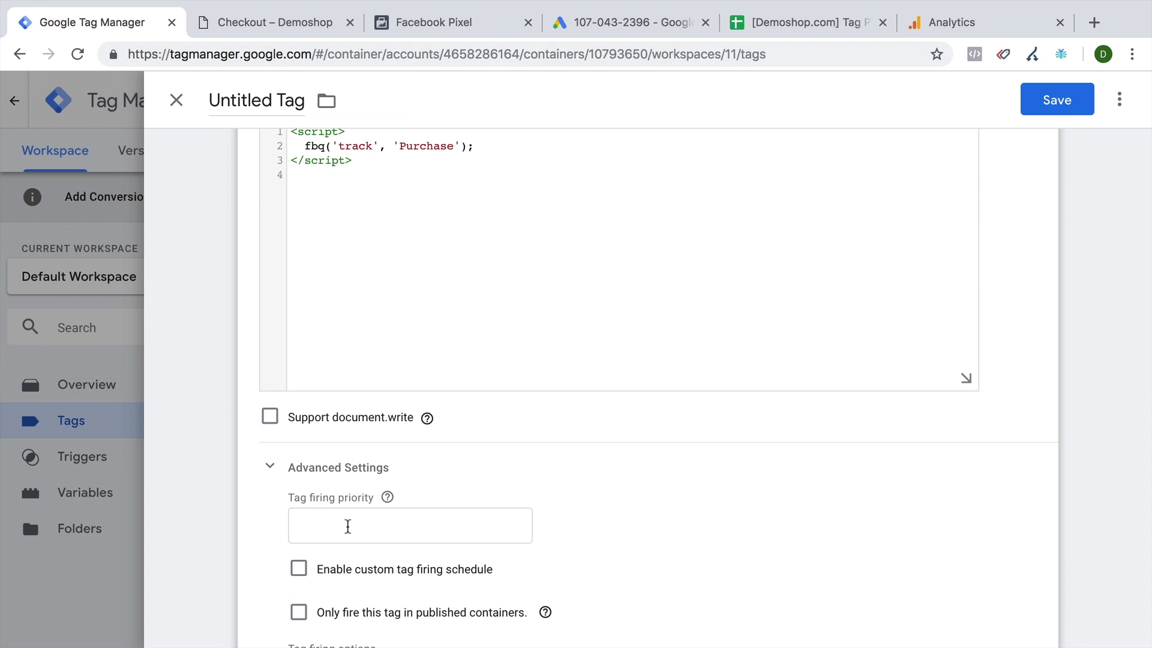
click(272, 474)
scroll(240, 478, down, 2)
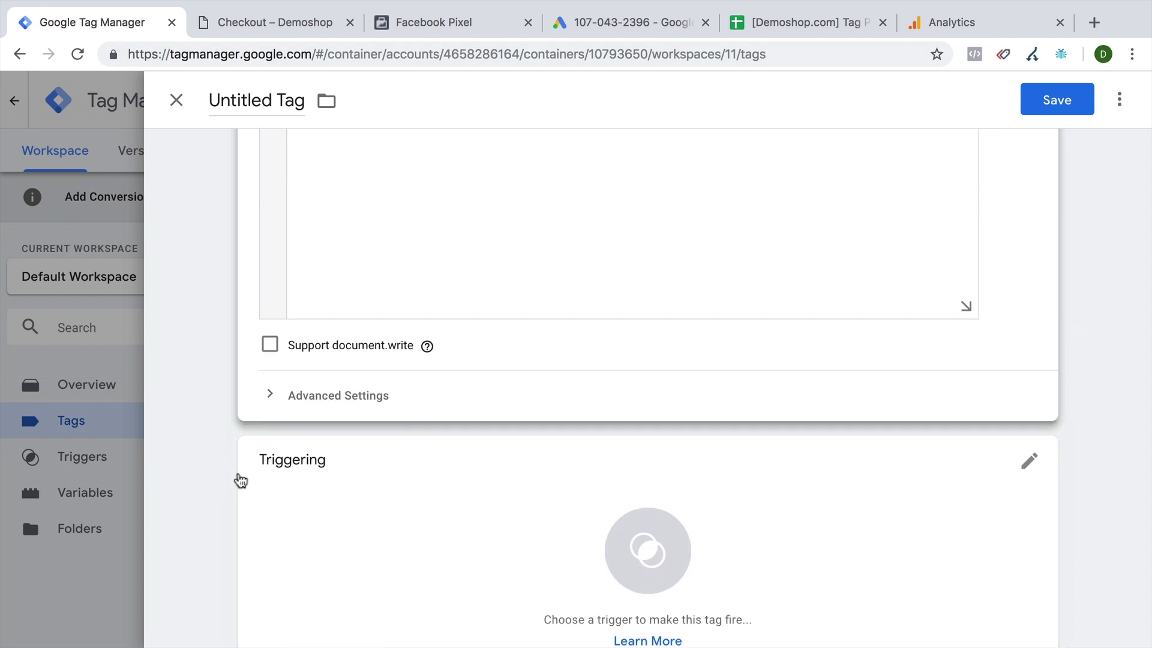
click(294, 515)
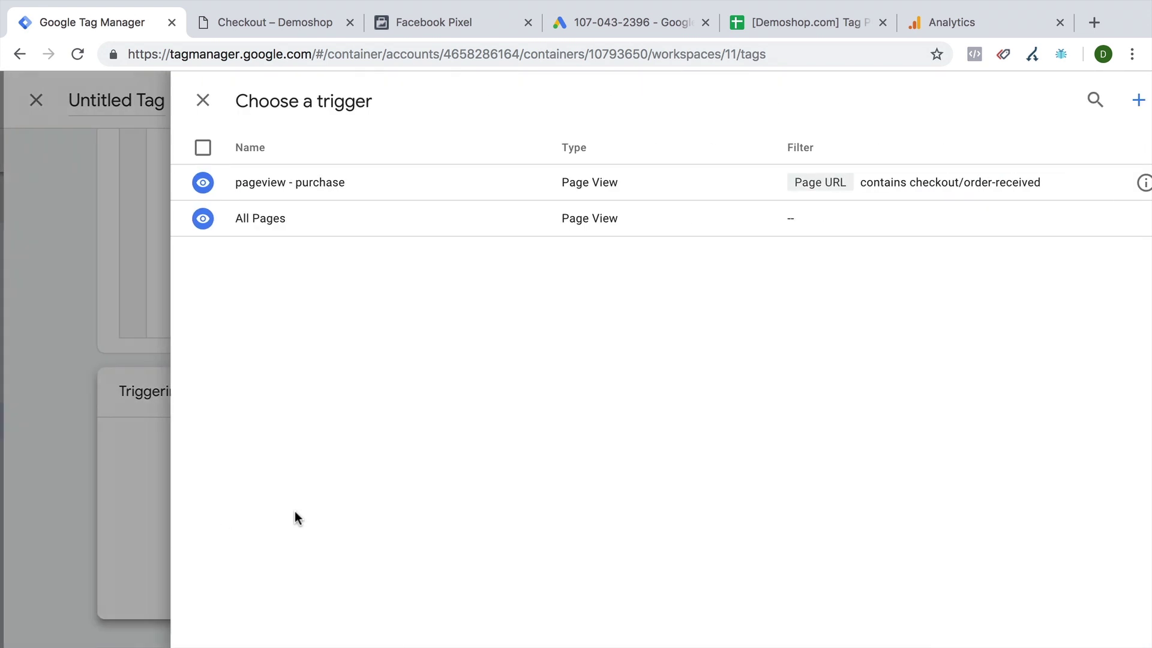
click(232, 196)
Name the tag 'FAds - Event - Purchase' and save it.
click(260, 108)
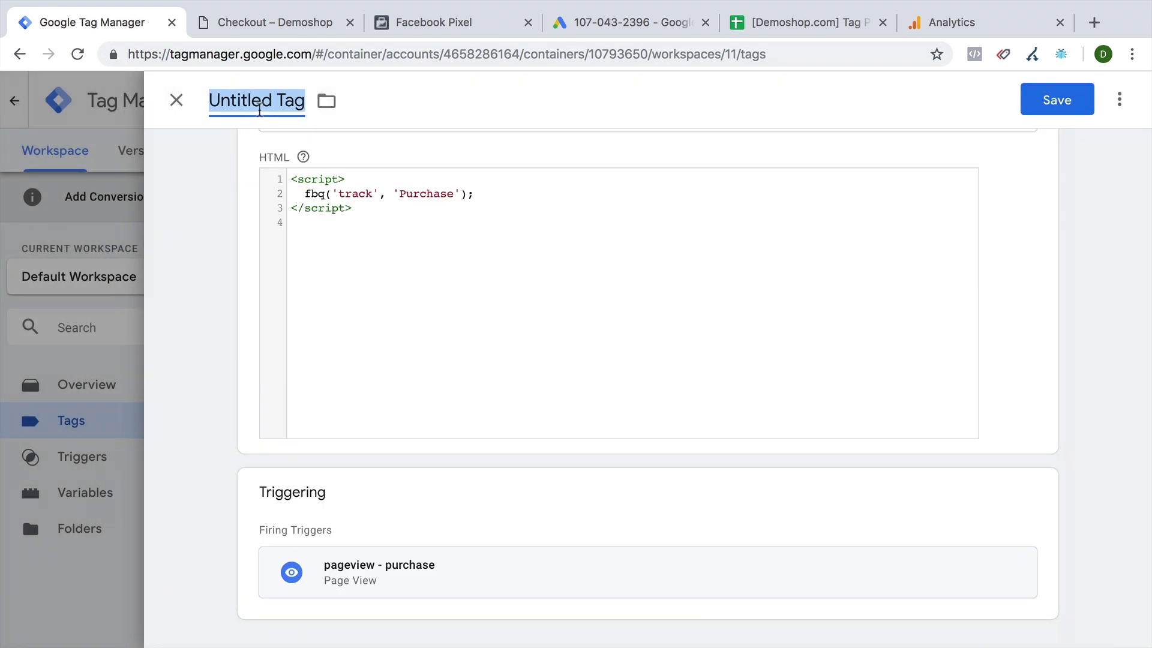
text(Fa)
key(BackSpace)
text(Ads)
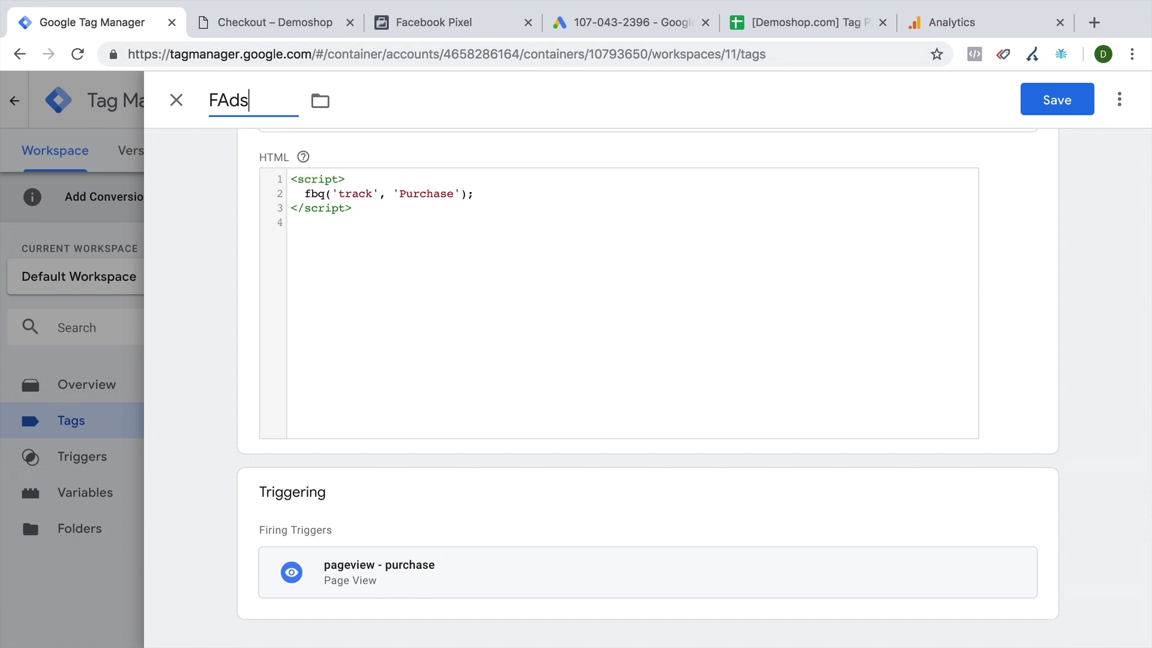
text( - Event -)
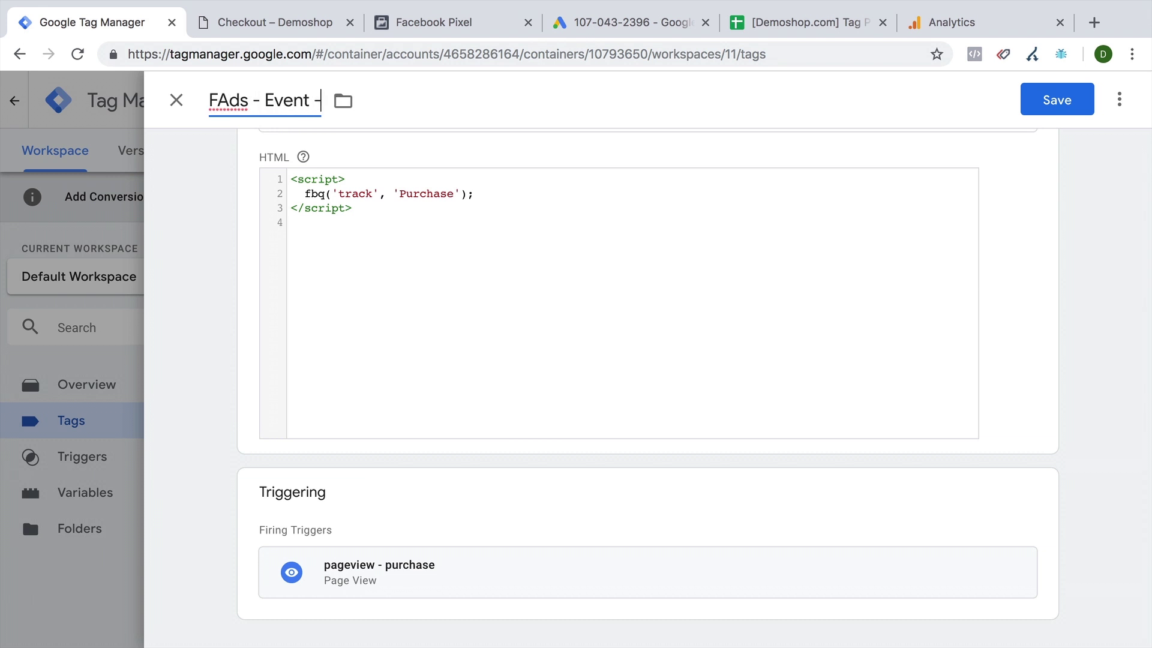
text( Purchase)
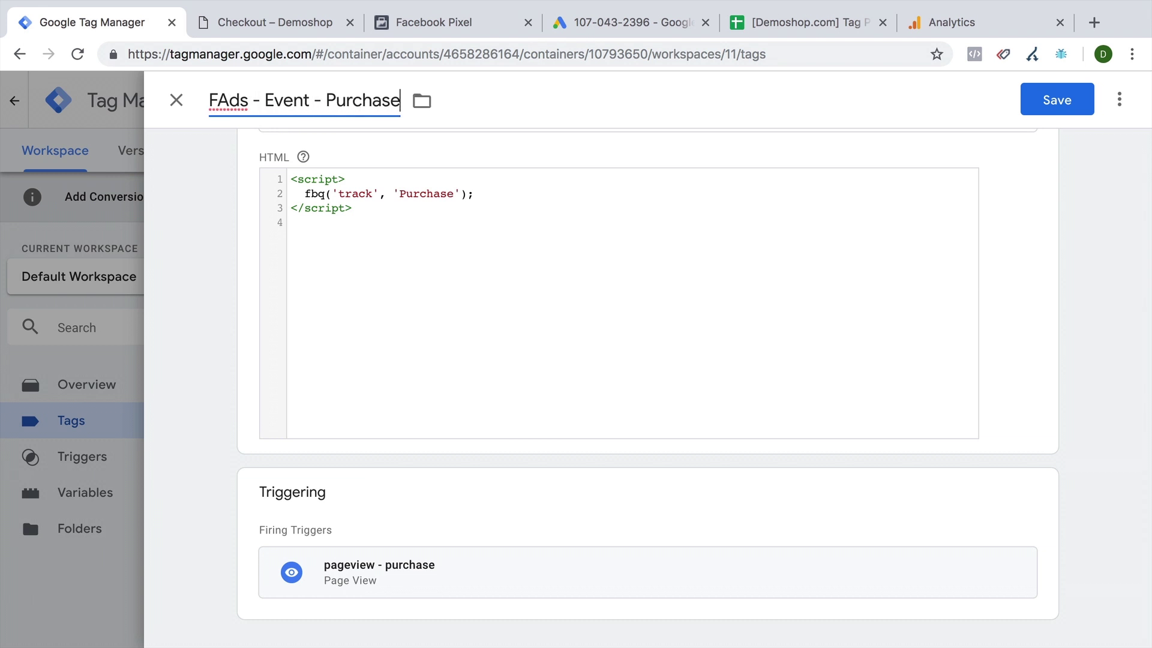
click(1051, 102)
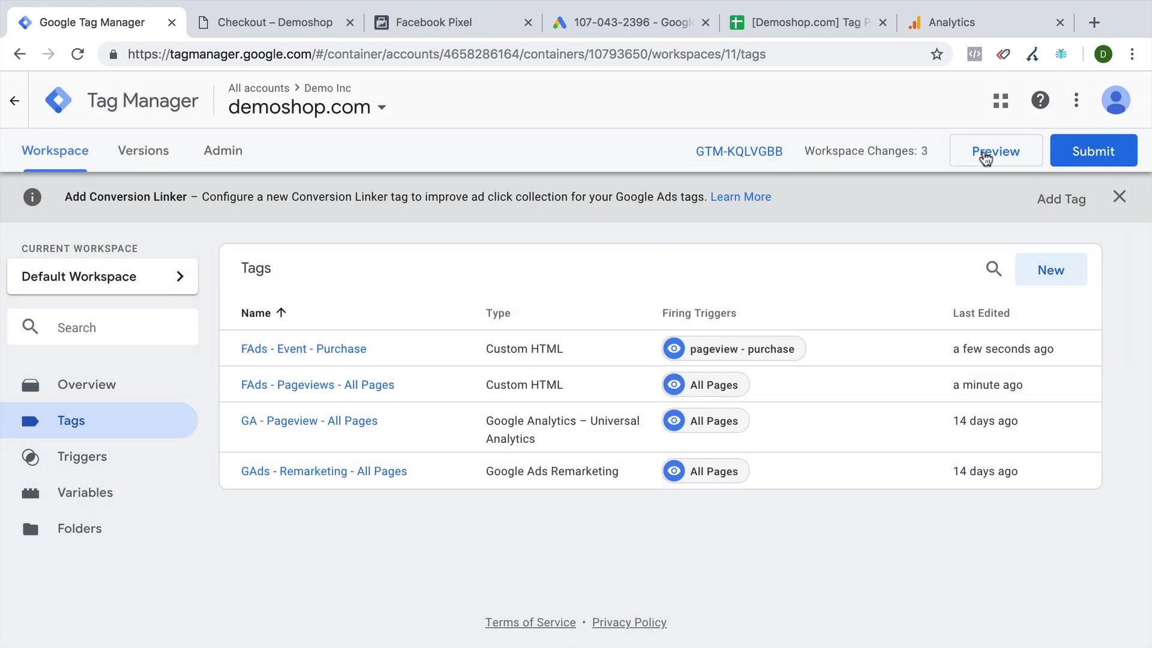
Preview the workspace, reload the Demoshop order-received page, and confirm the pixel reports a Purchase event.
click(989, 155)
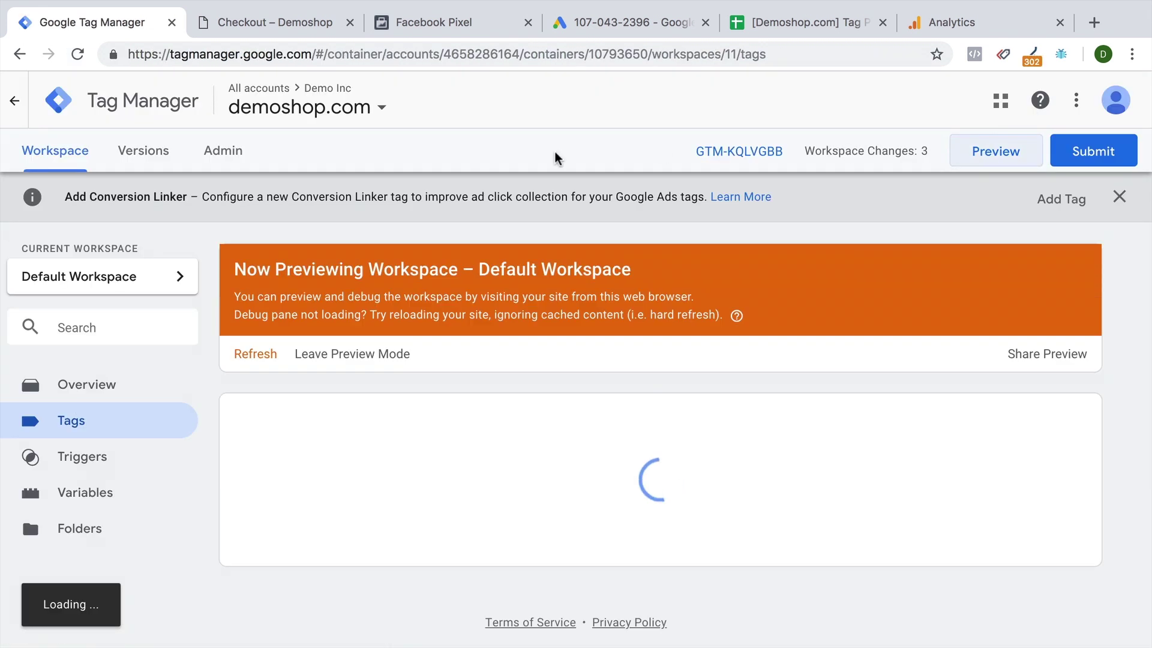
click(198, 12)
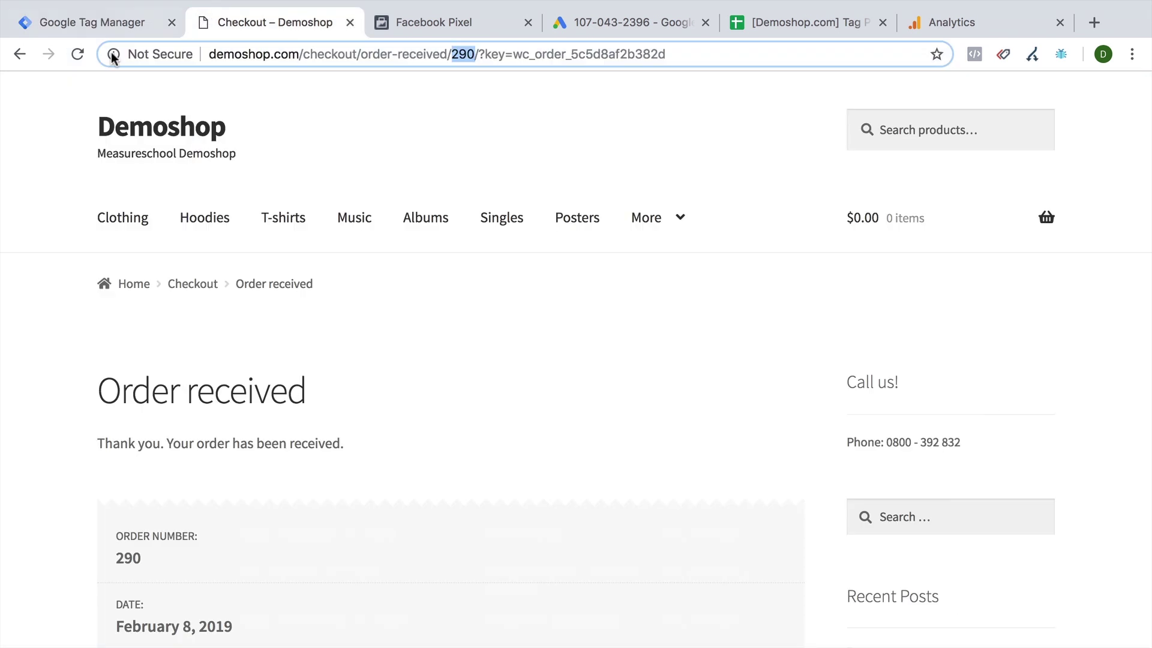
click(76, 53)
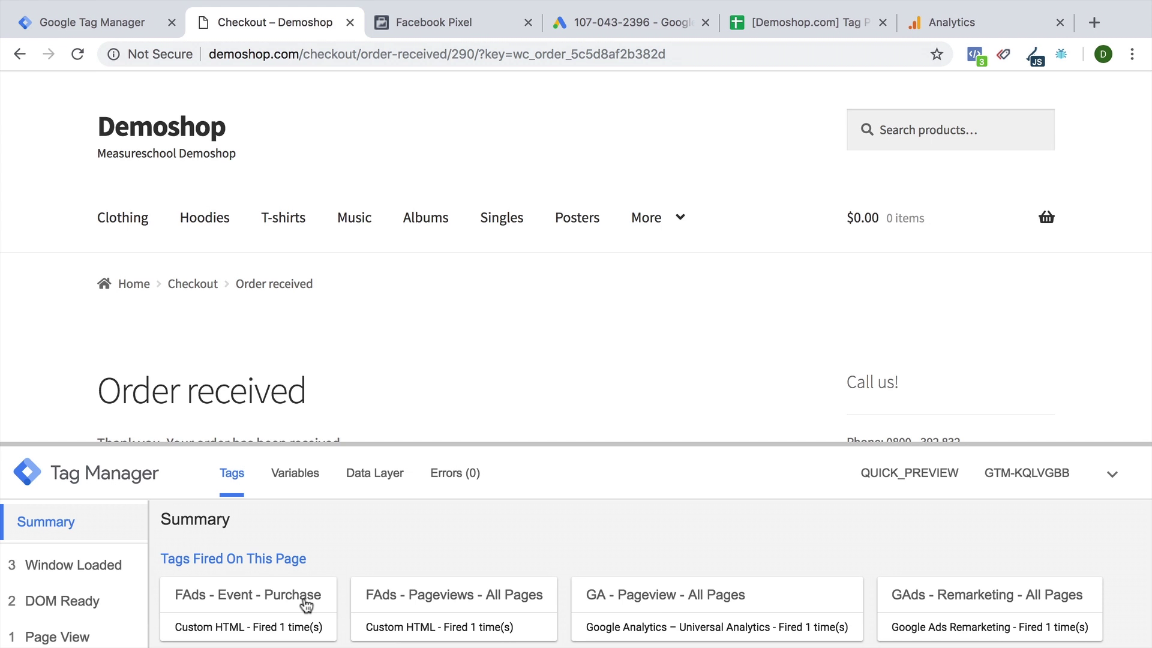
click(978, 56)
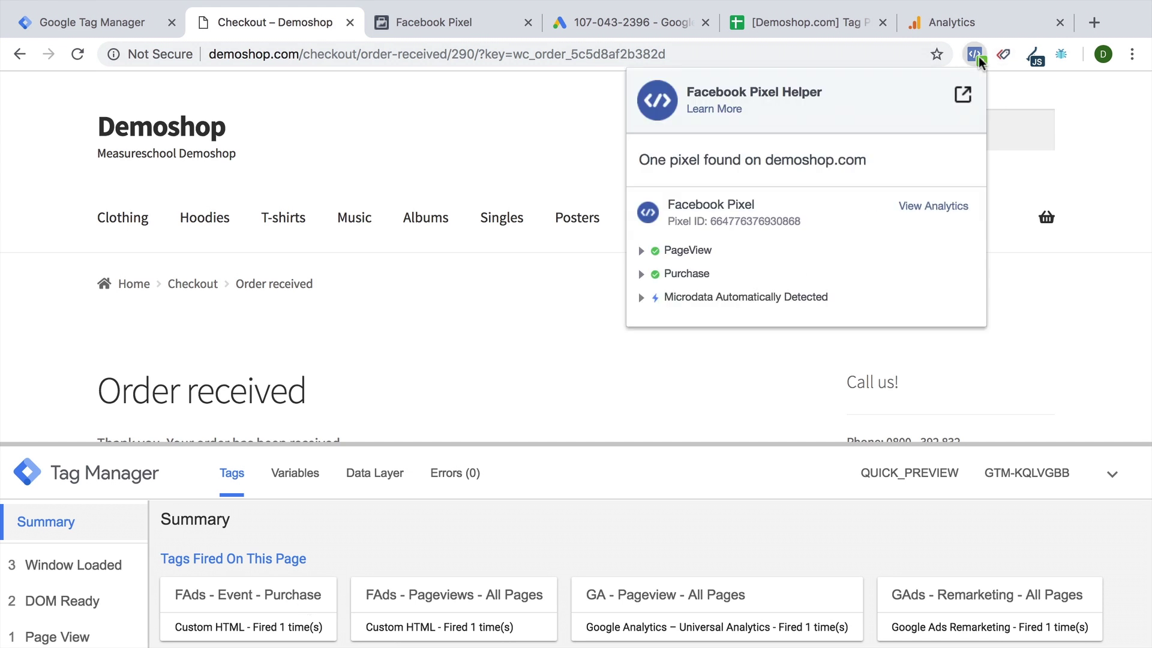
click(675, 277)
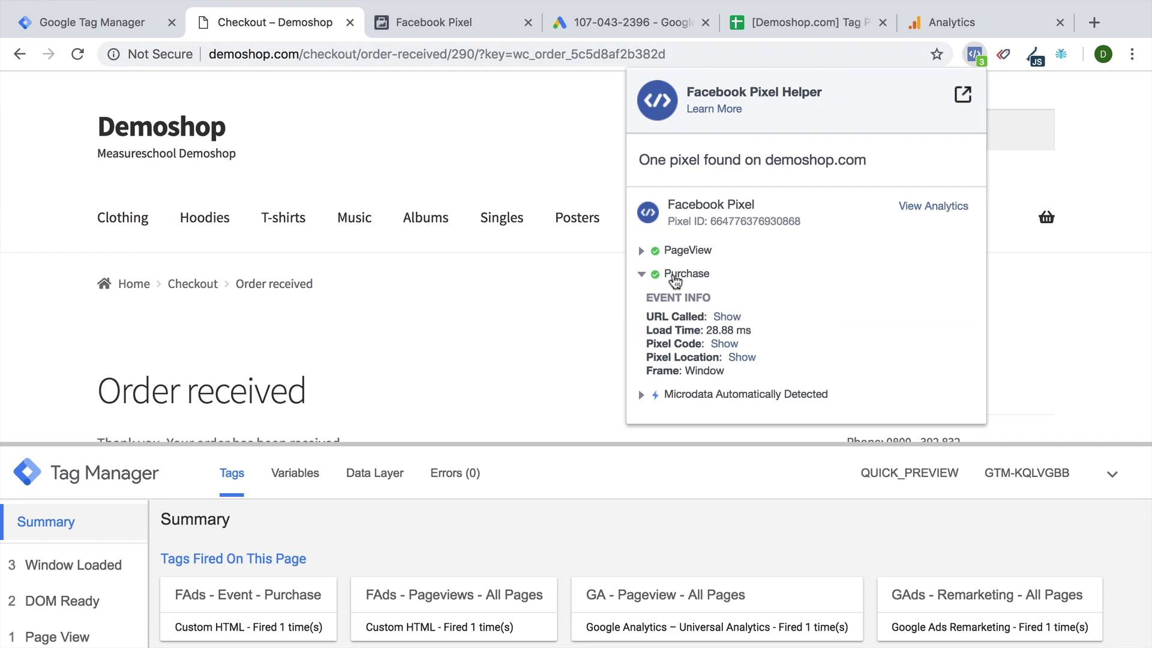
click(360, 159)
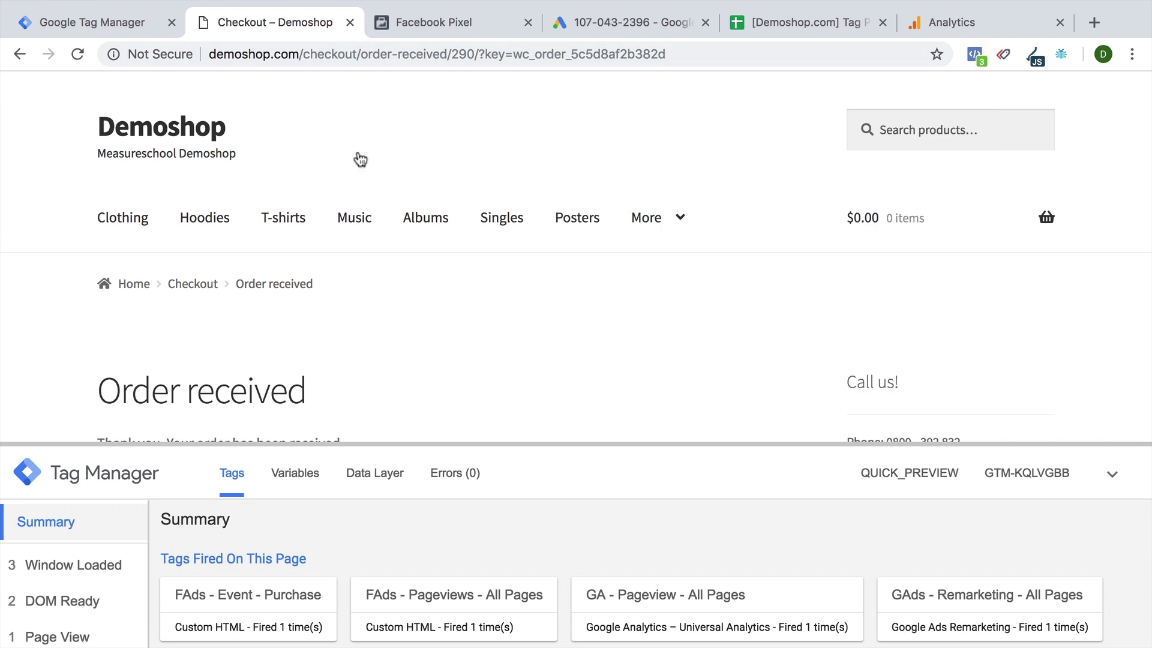
Confirm Facebook Test Events receives Purchase and Page View from demoshop.com after reloading the order page.
click(396, 20)
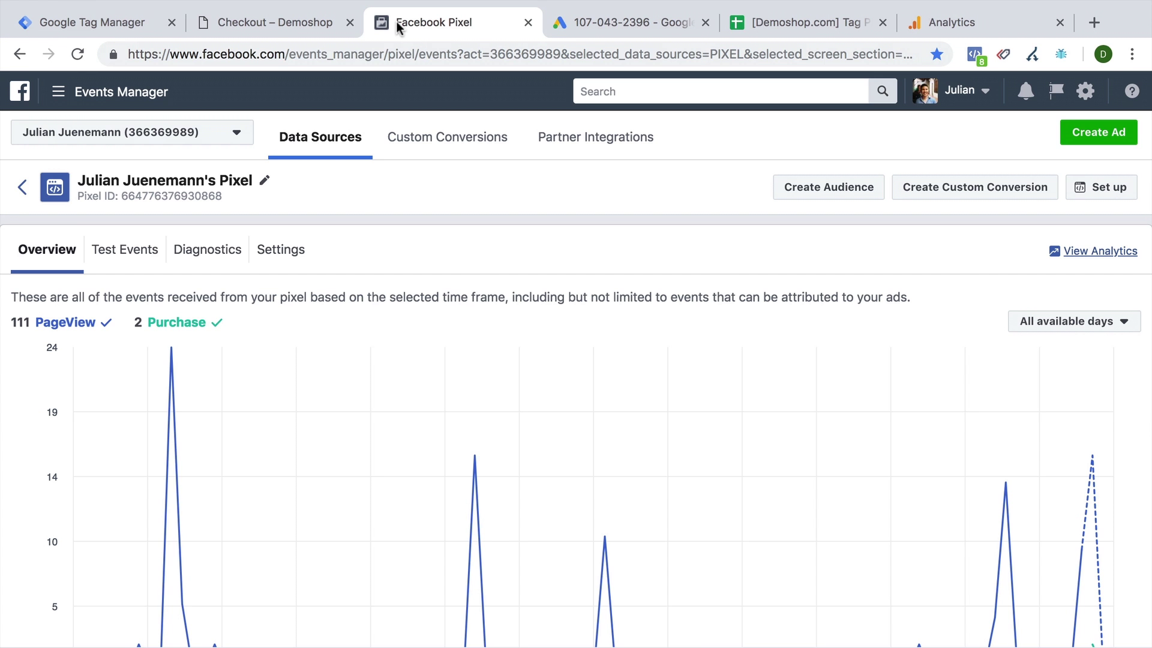
click(155, 262)
scroll(119, 429, down, 3)
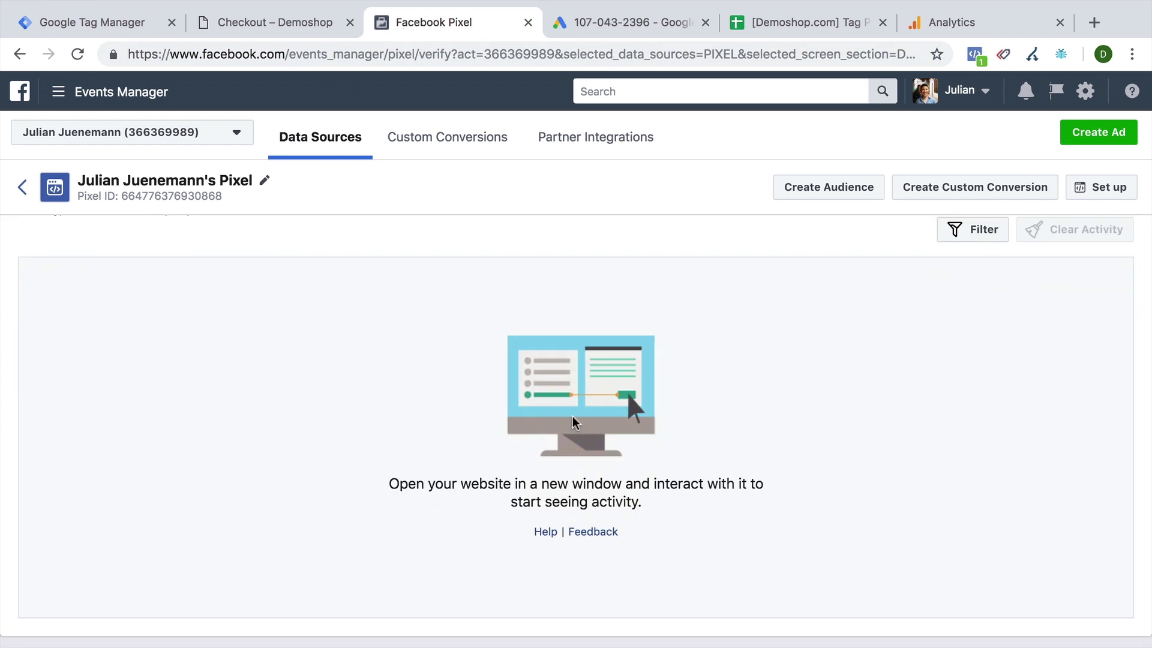
click(236, 33)
click(78, 54)
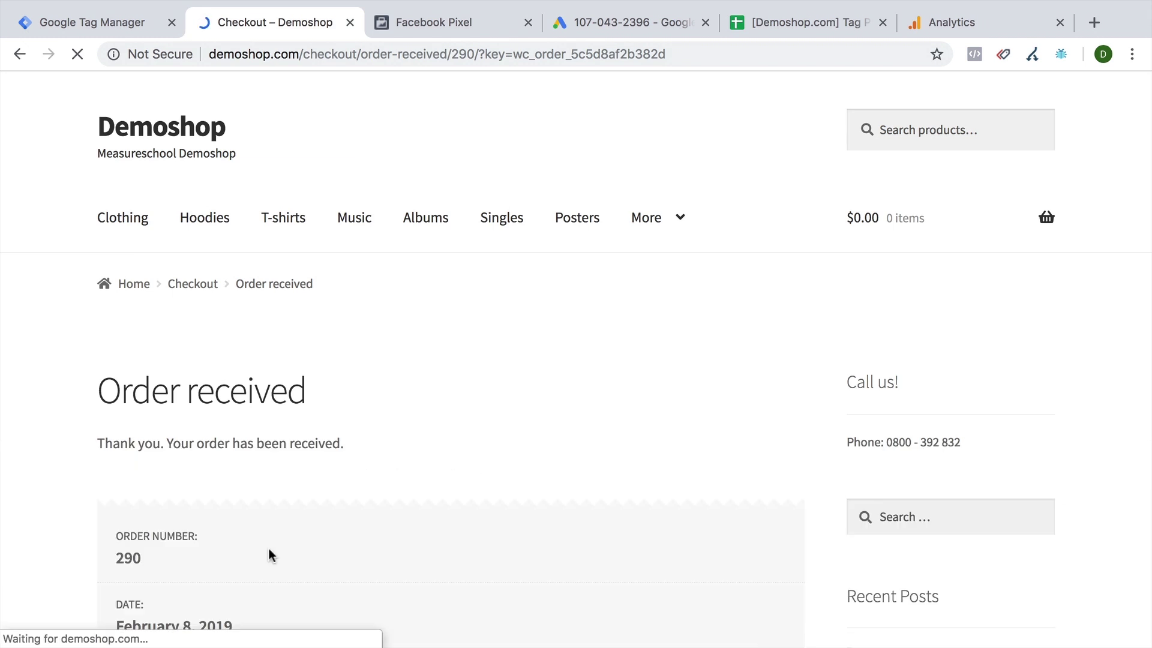
click(440, 22)
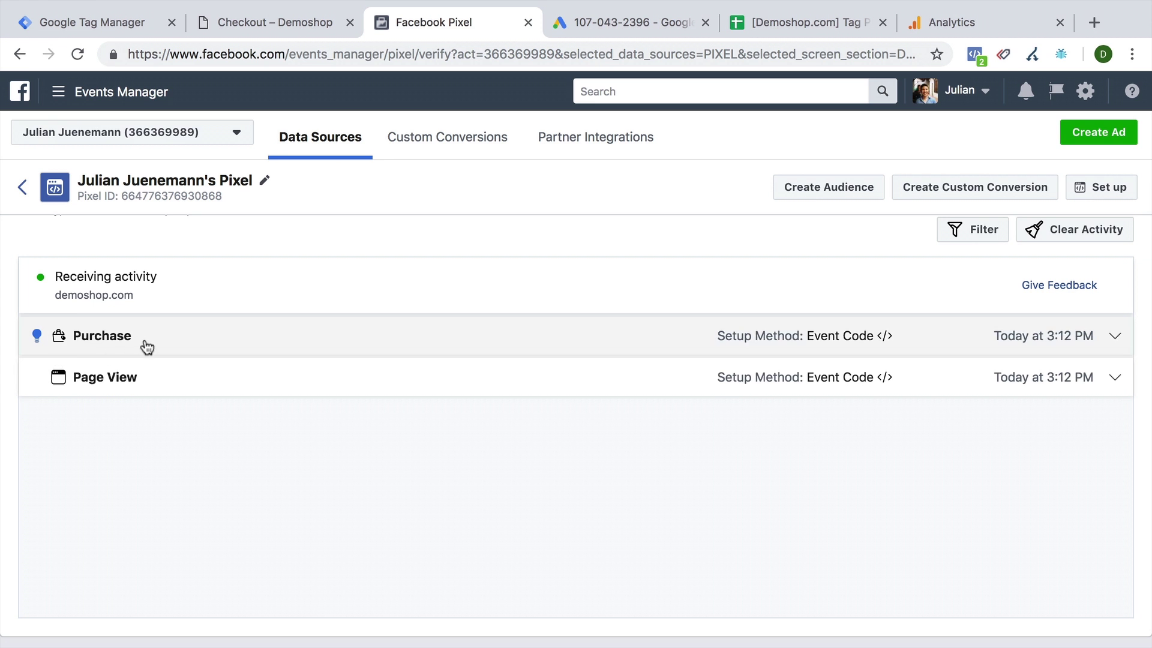
click(1115, 336)
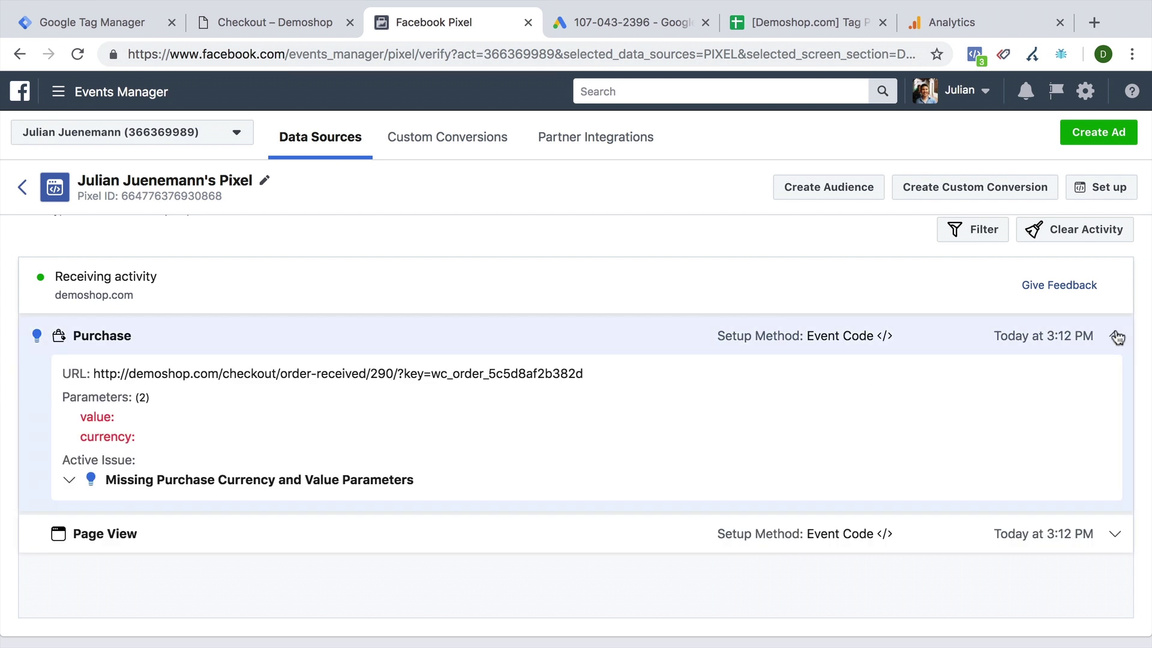
click(1115, 336)
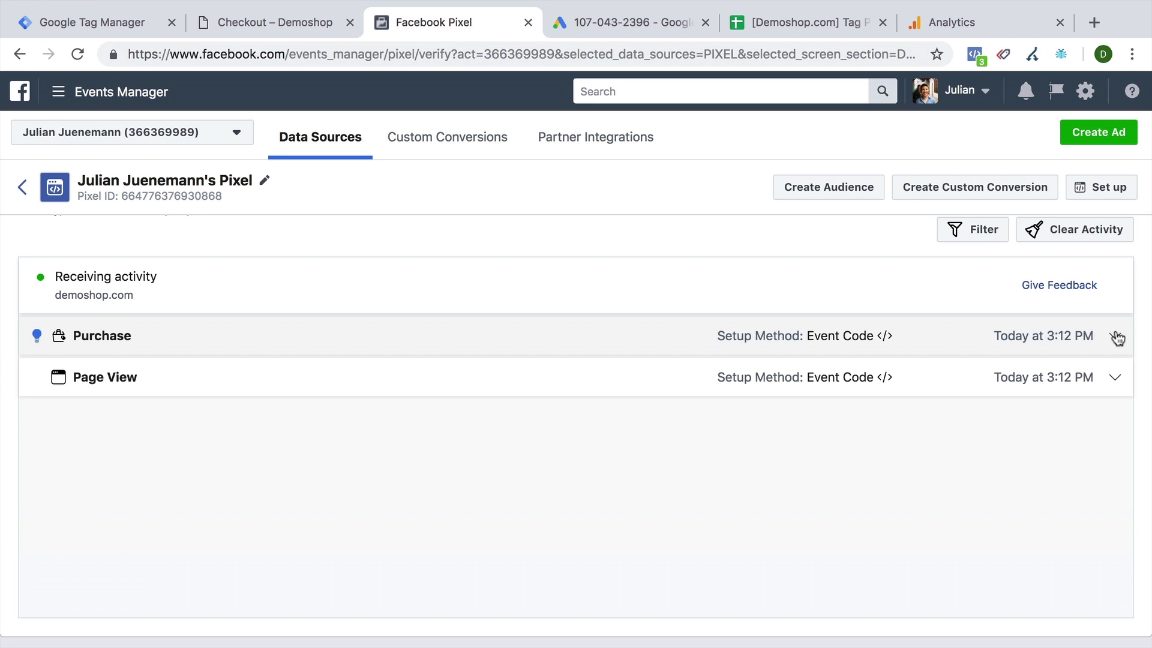
click(250, 26)
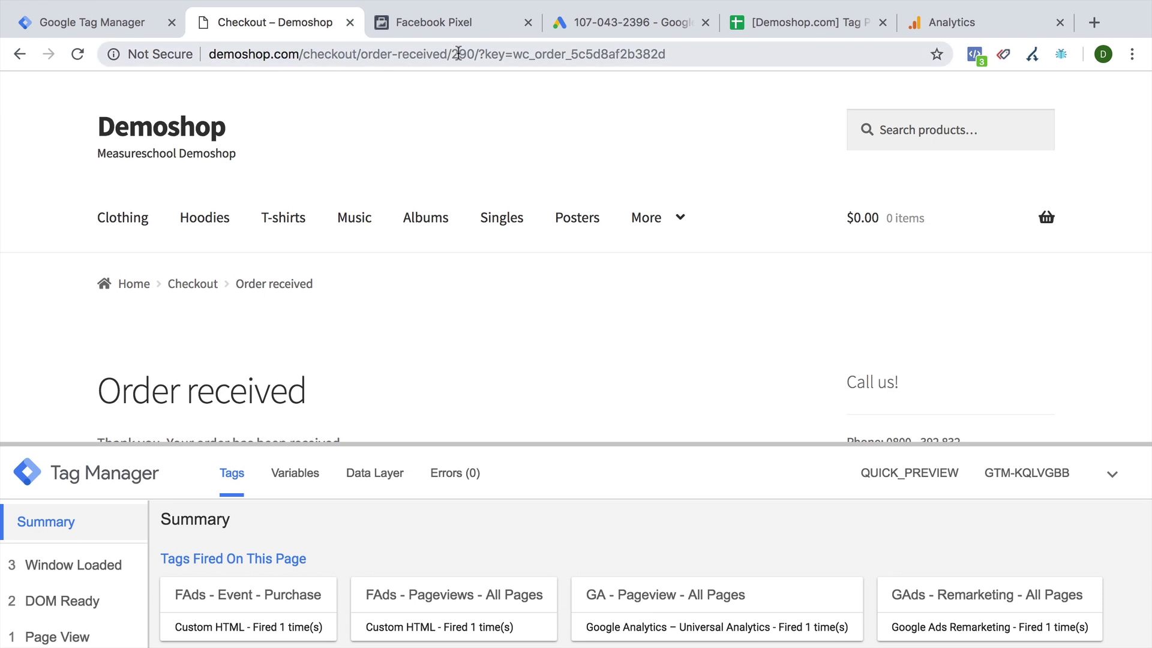
Show the Google Ads Purchase conversion's Tag Manager setup and select its conversion ID and label.
click(128, 23)
click(80, 474)
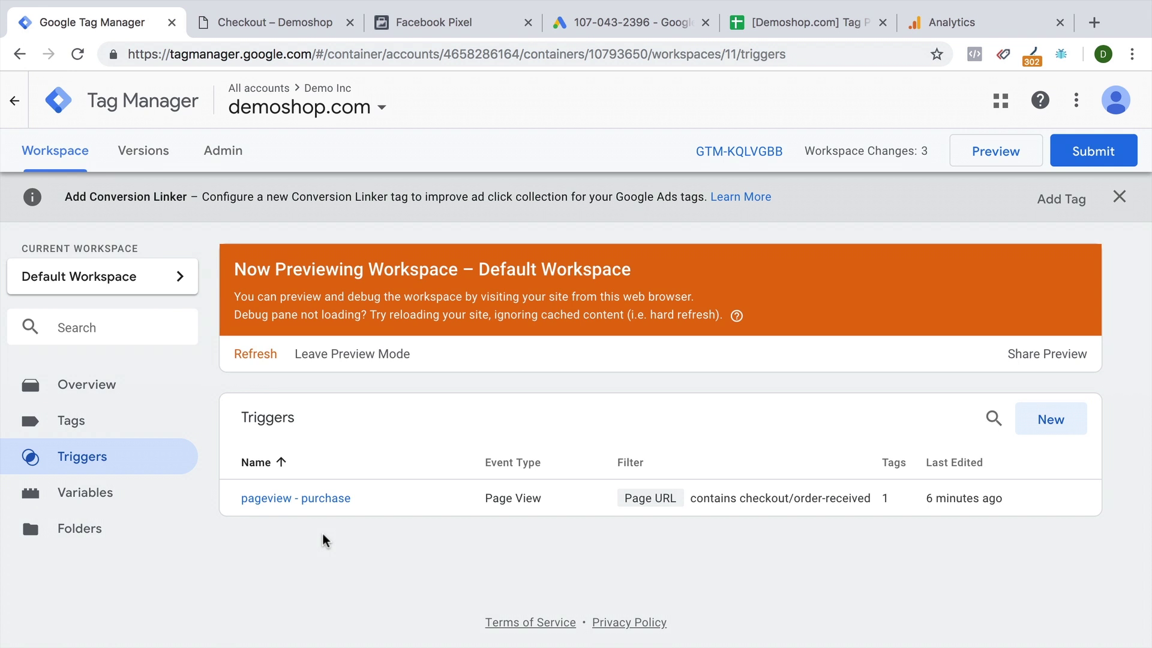
click(621, 22)
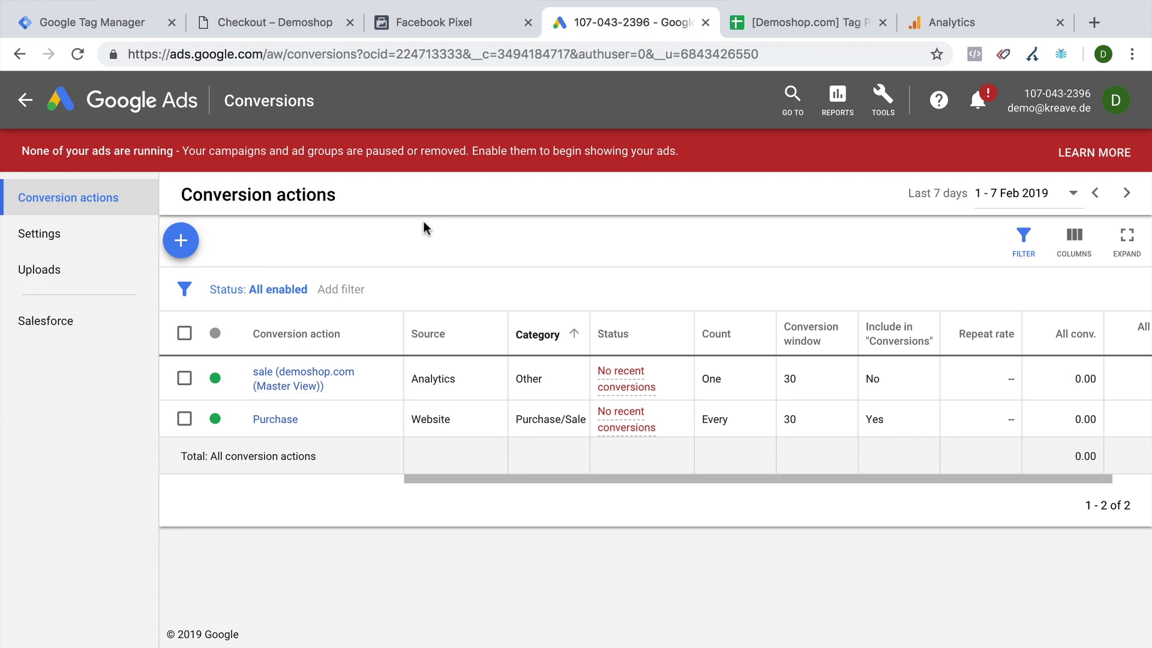
click(268, 420)
scroll(399, 377, down, 3)
click(604, 513)
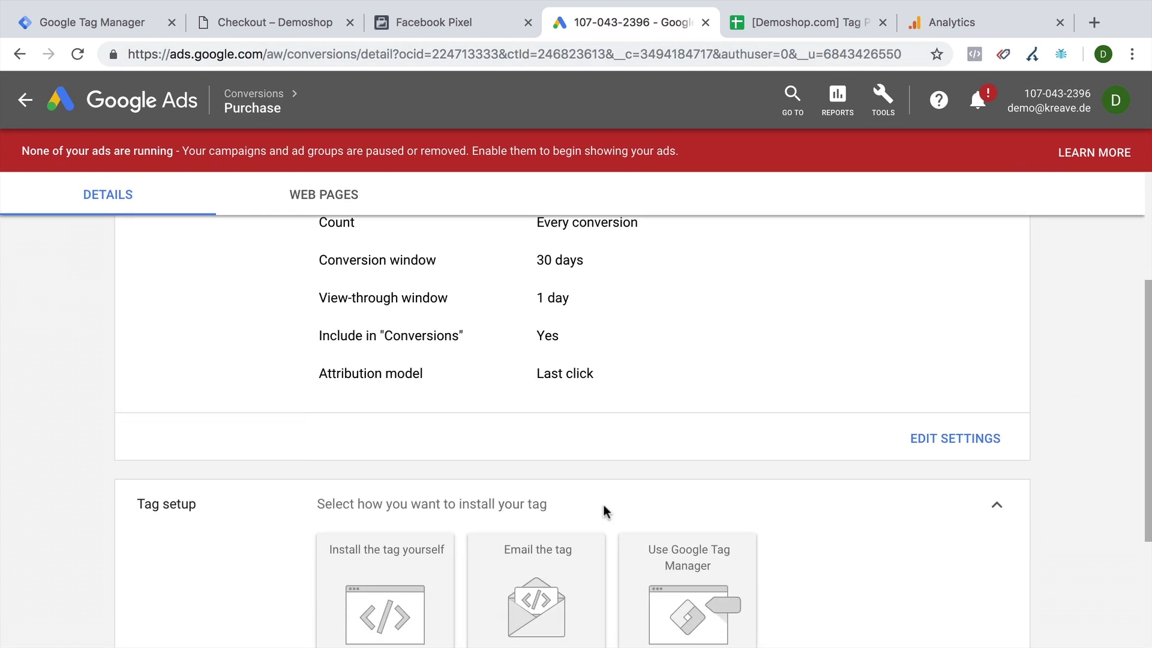
click(731, 459)
scroll(743, 450, down, 3)
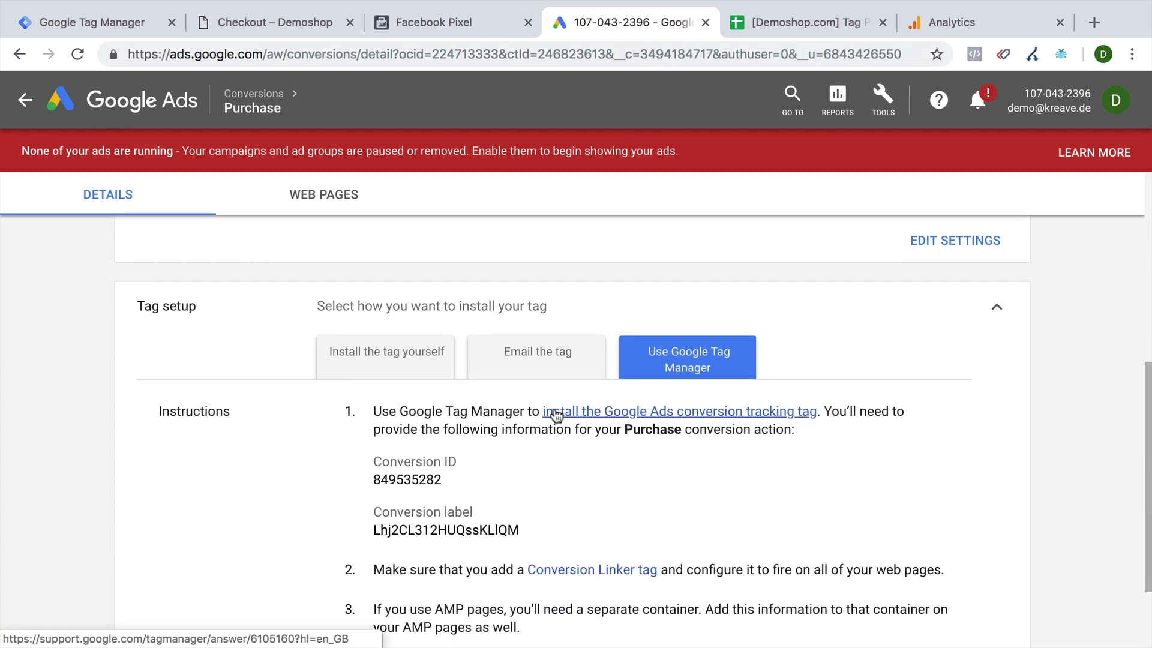
drag(372, 359, 544, 427)
key(ctrl+c)
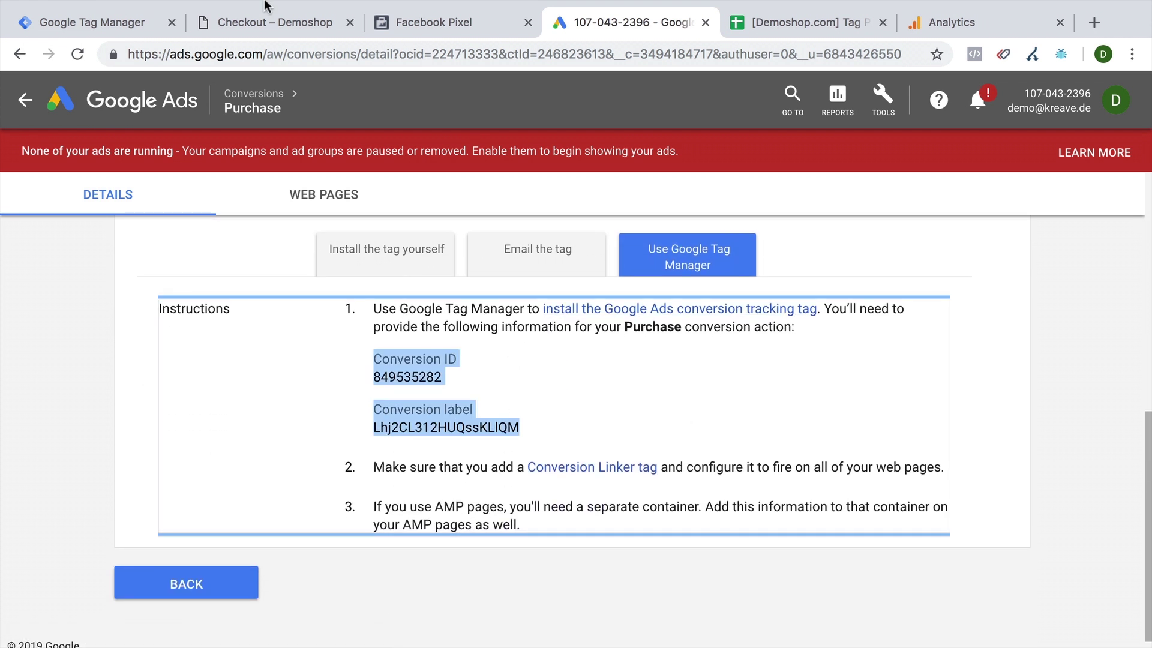
Enter 'GAds Conversion Tracking' in B8 and 'Thank you Page Event' in C8 of the Tag Plan.
key(ctrl+Tab)
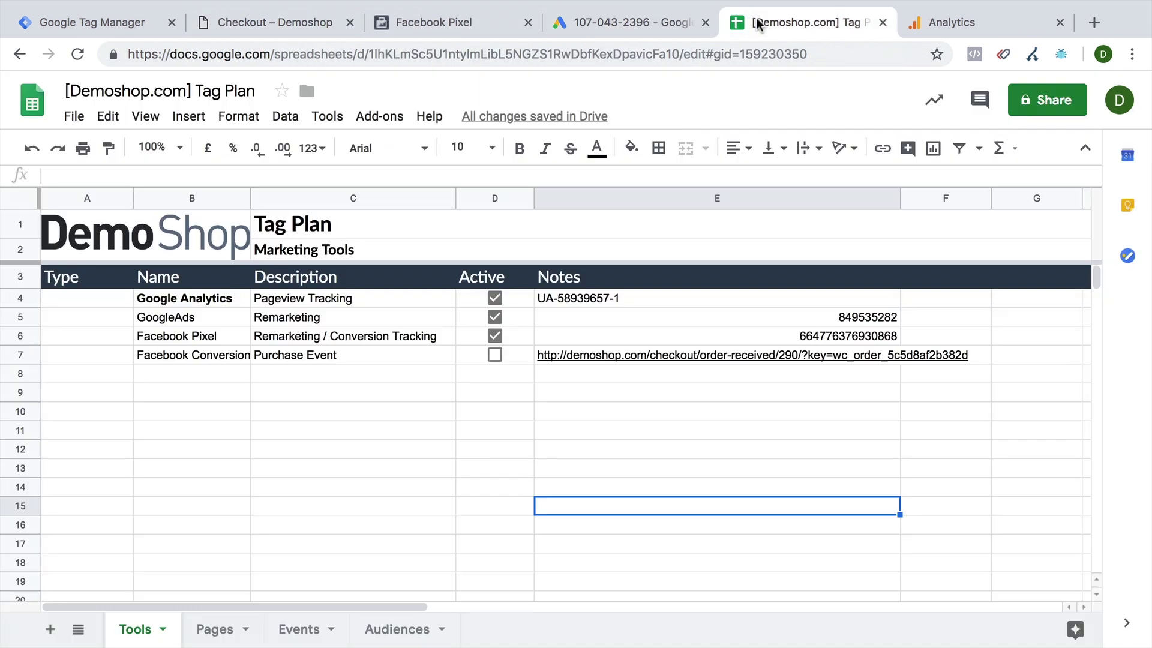
click(178, 384)
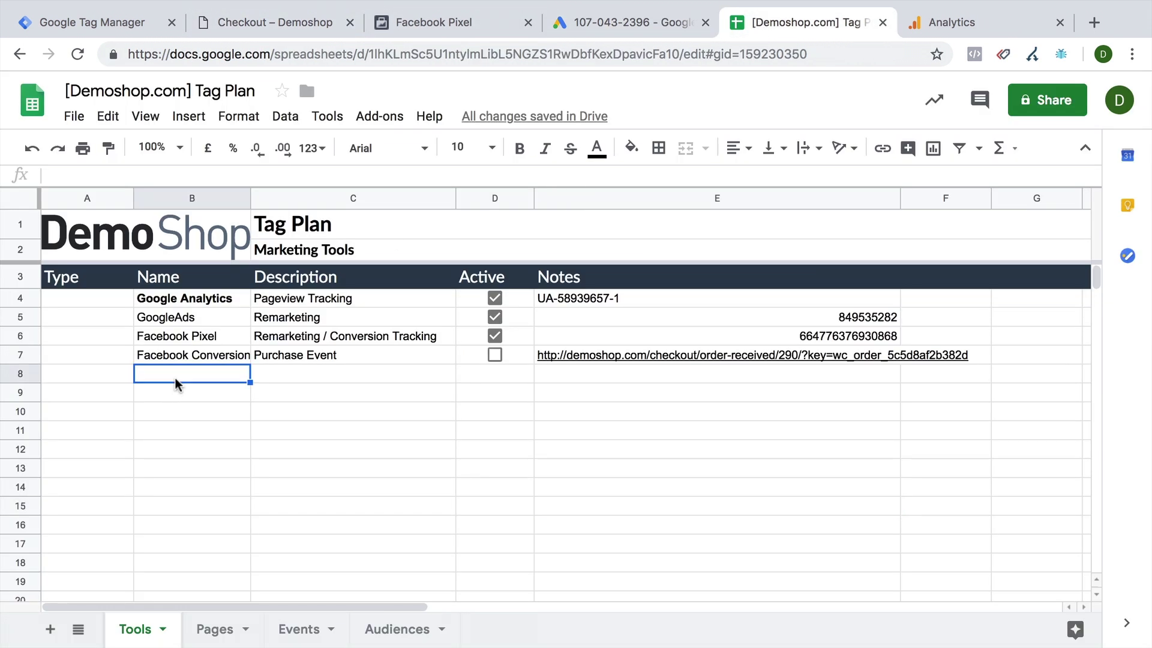
text(GAds Conversion Tra)
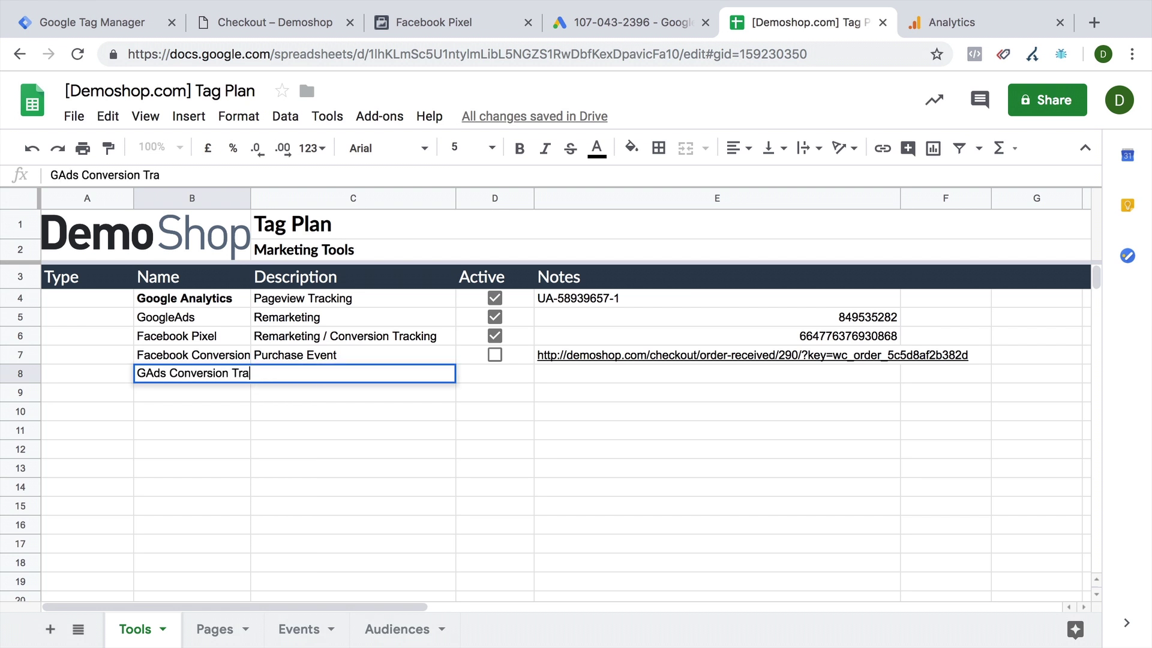
text(cking)
key(Tab)
text(Thank you Page Ev)
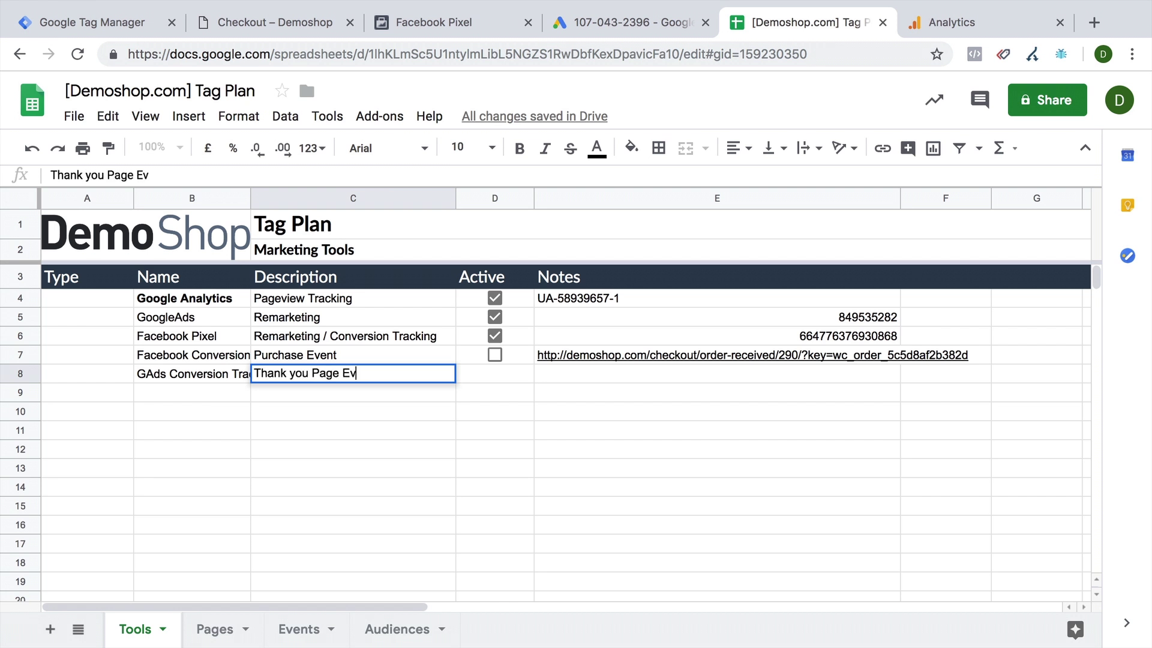
text(ent)
key(Tab)
key(Tab)
Paste the conversion ID and label notes into cell E8.
key(ctrl+v)
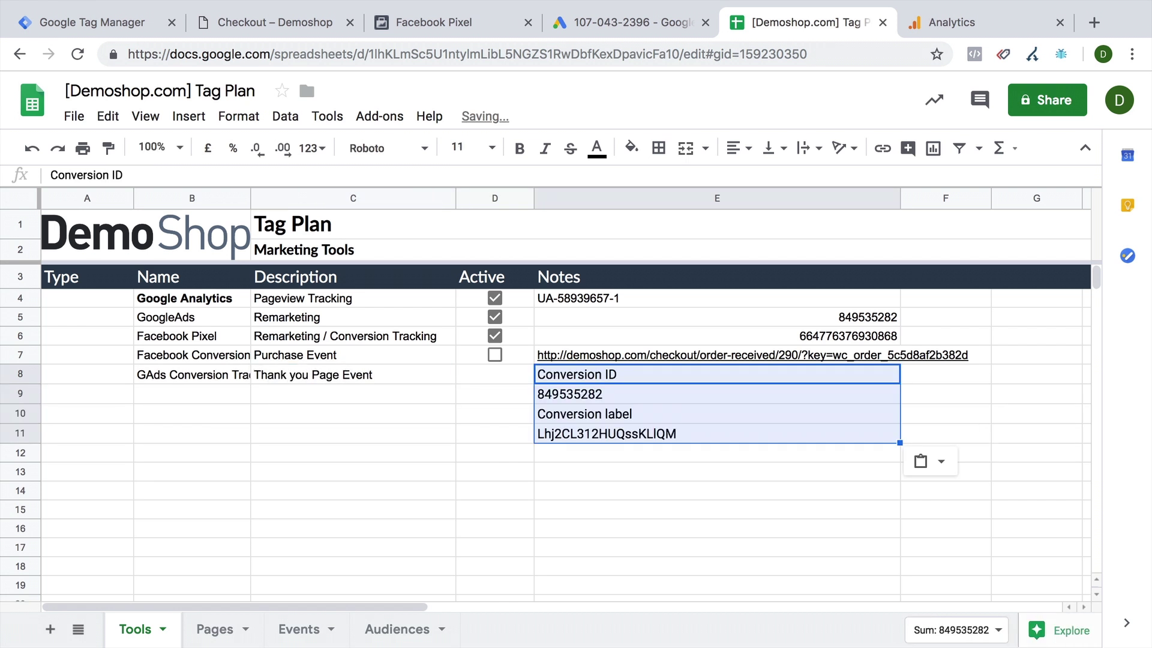
key(ctrl+z)
double_click(635, 372)
text(Conversion ID 849535282 Conversion label Lhj2CL312HUQssKLIQM)
key(Return)
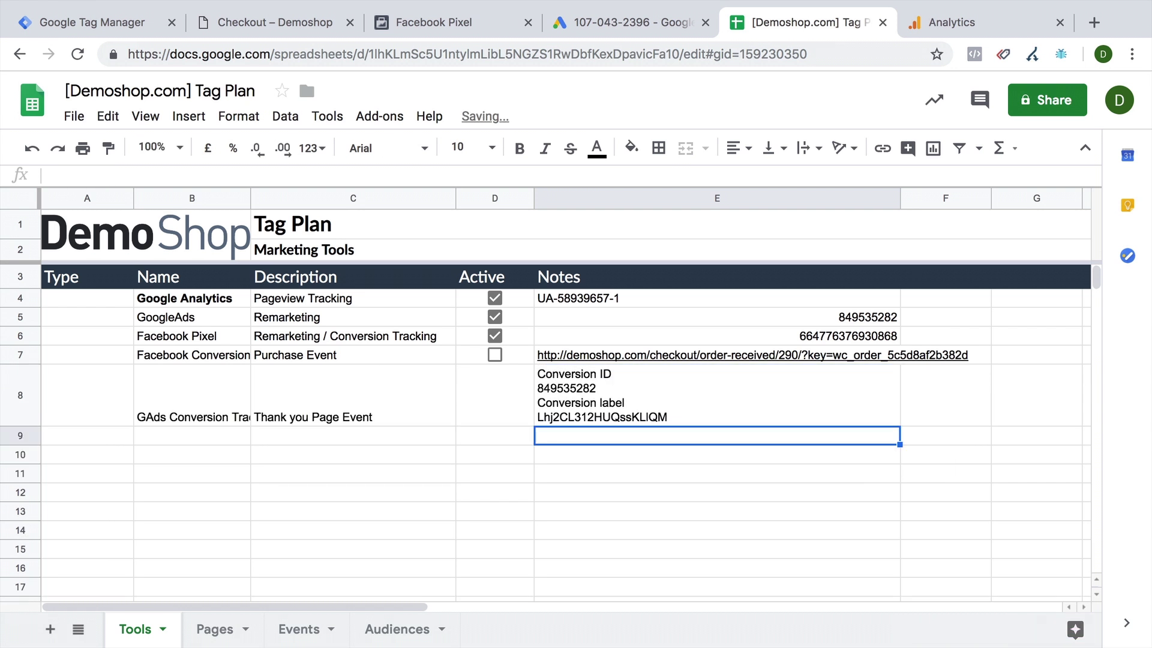
Copy the unticked Active checkbox from D7 into D8.
click(489, 384)
click(517, 359)
key(ctrl+c)
click(501, 412)
key(ctrl+v)
click(684, 484)
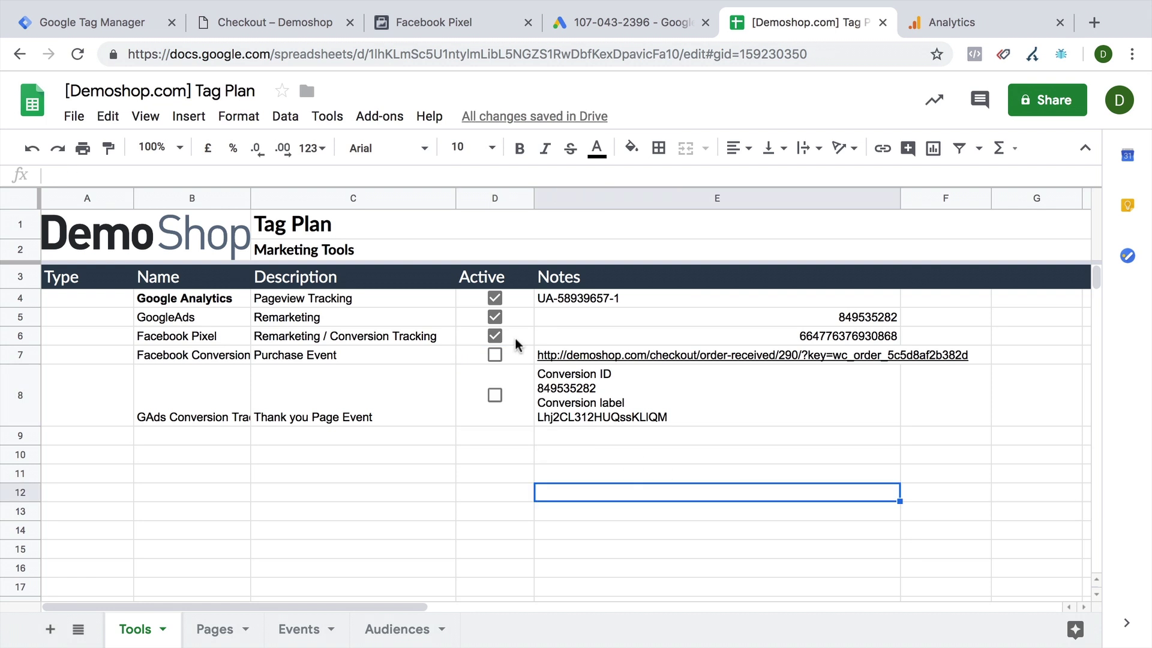
click(98, 18)
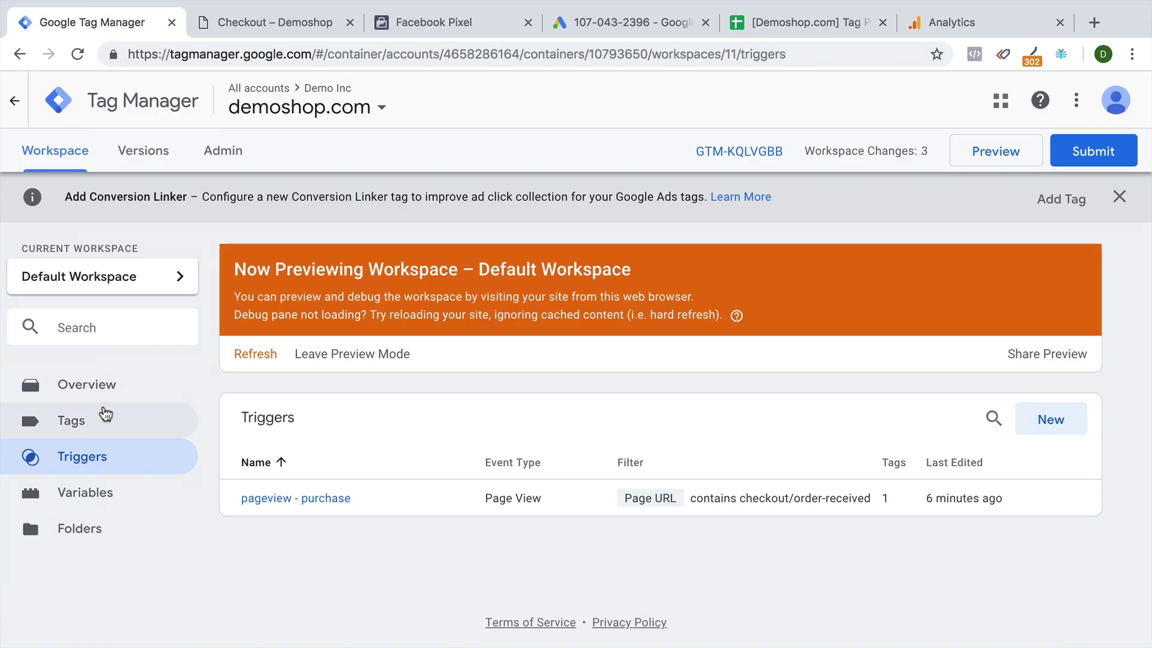
click(104, 424)
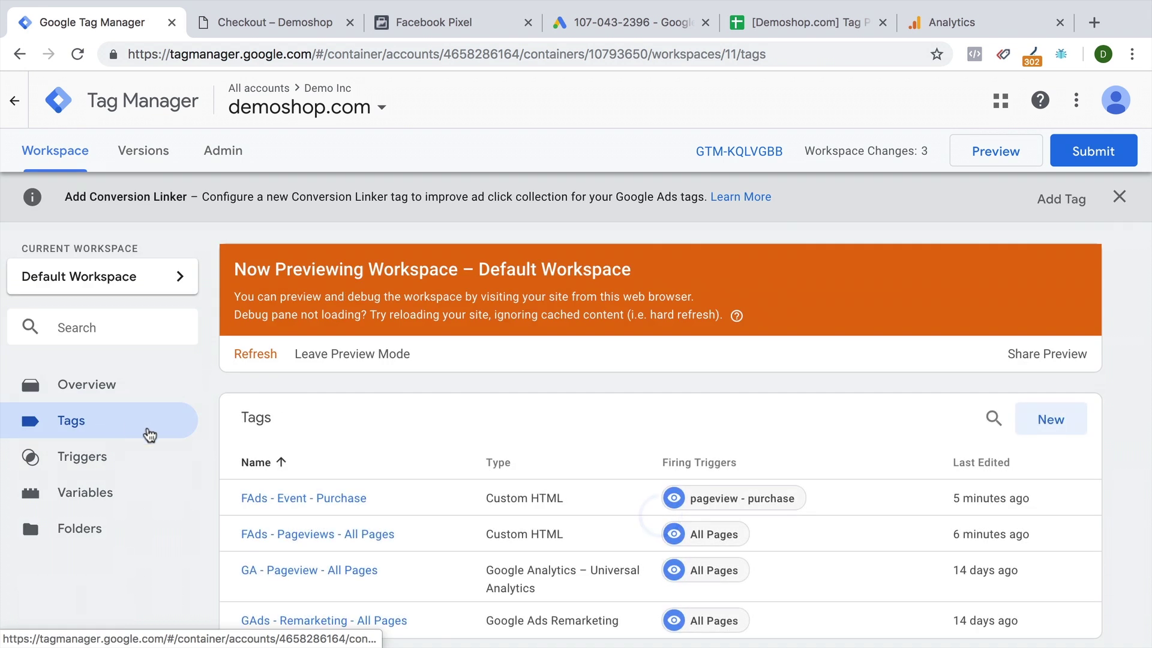
Create a new tag of type Google Ads Conversion Tracking.
scroll(190, 445, down, 2)
click(1074, 363)
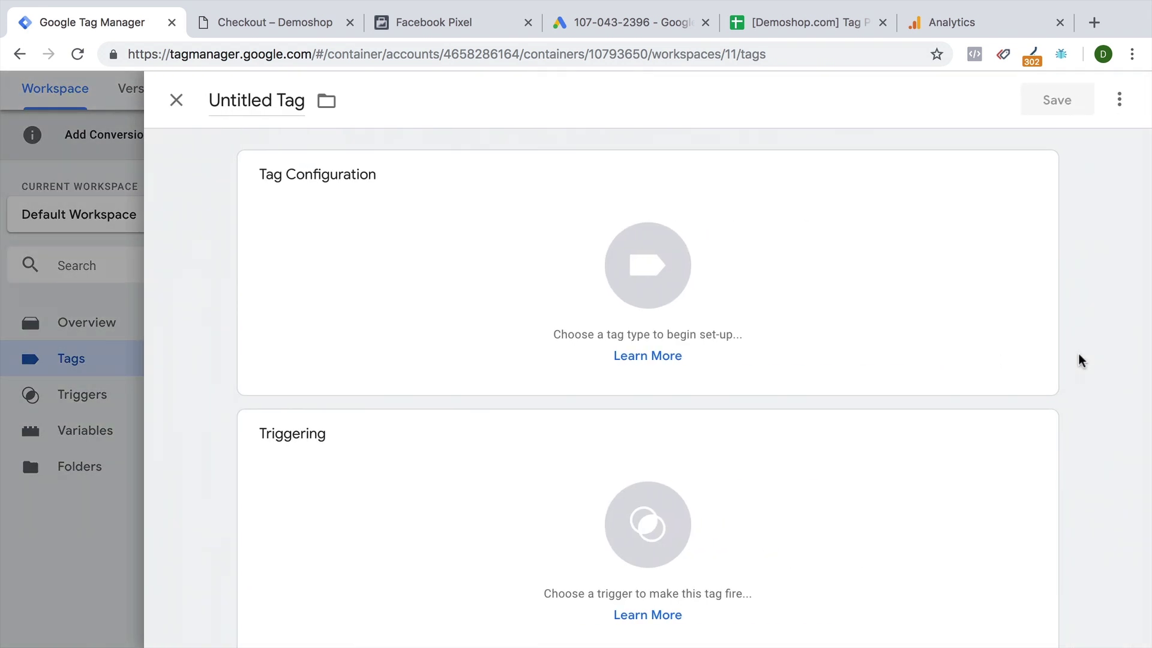
click(916, 303)
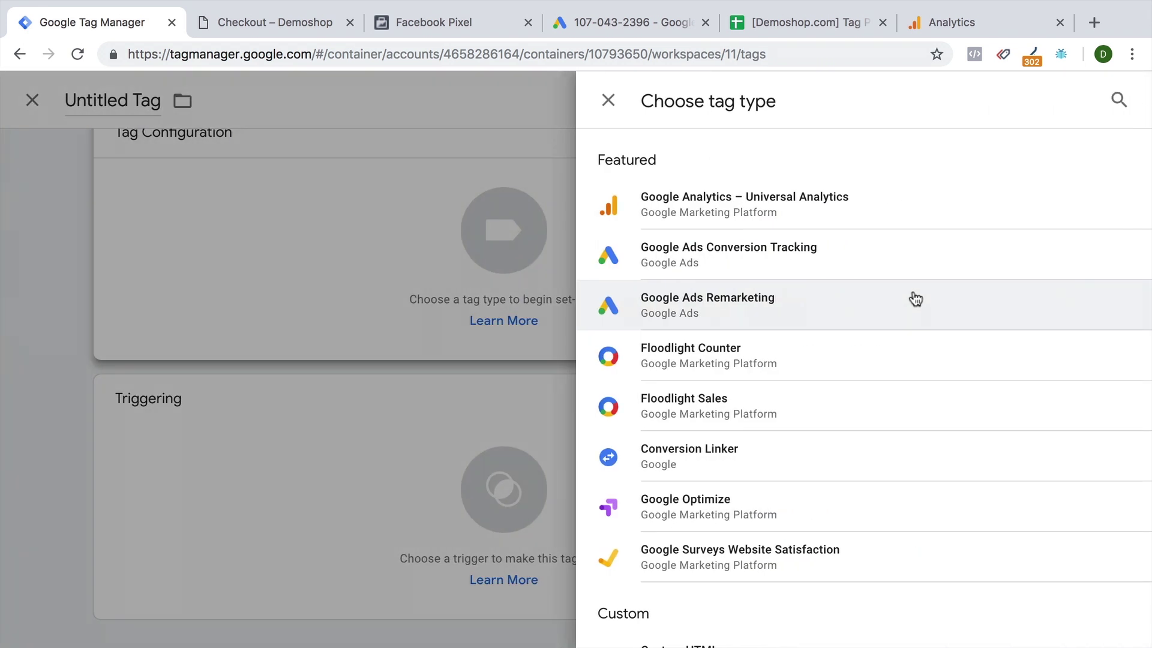
click(708, 269)
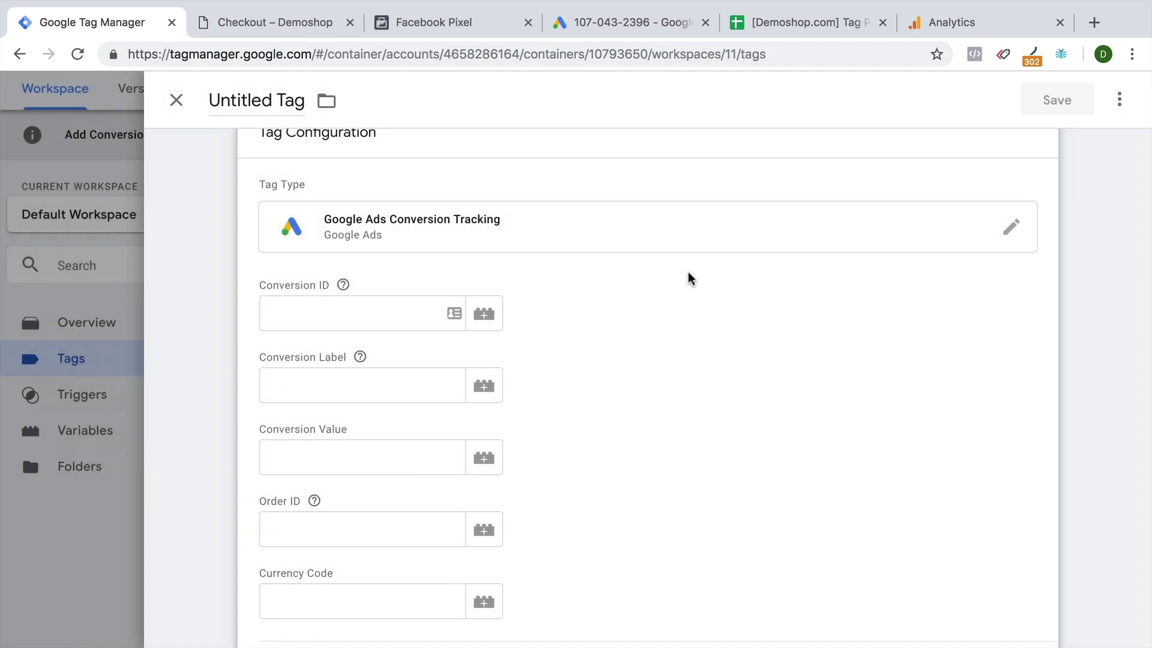
click(349, 319)
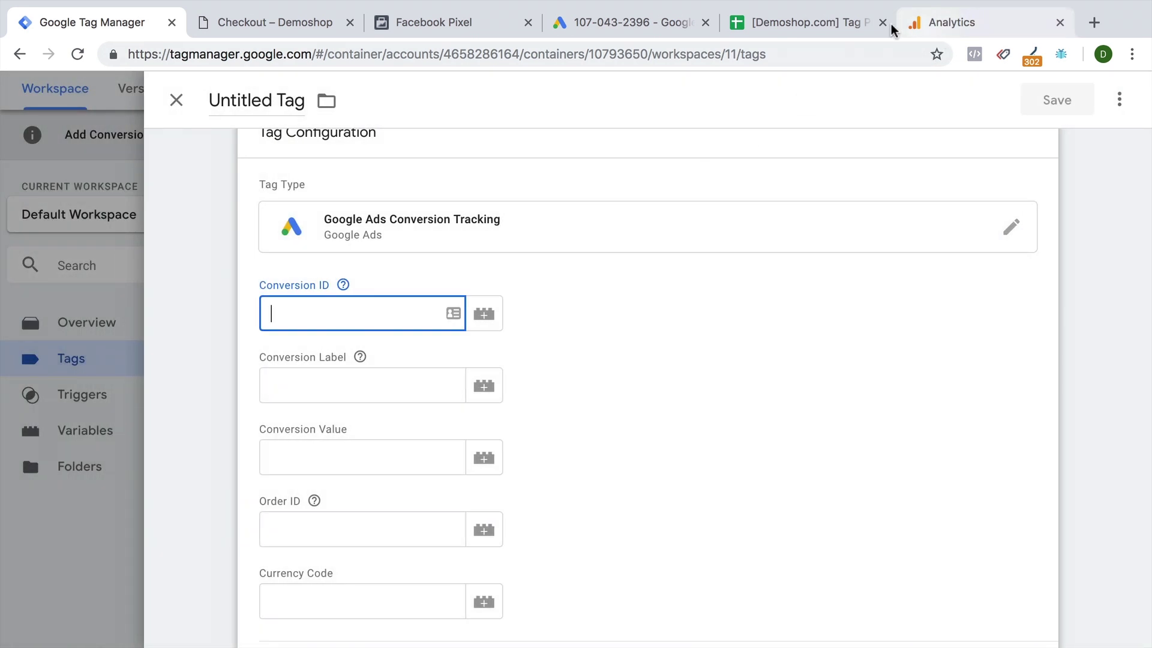
Fill in the Conversion ID and Conversion Label copied from the Tag Plan's cell E8.
click(804, 22)
click(80, 183)
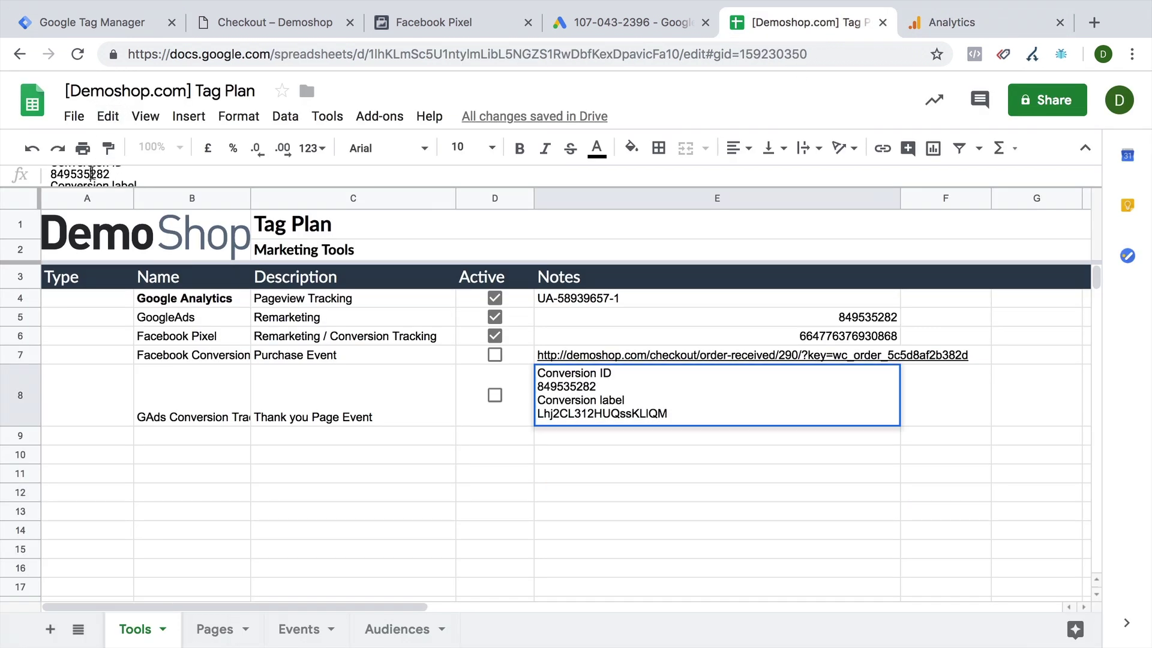
double_click(79, 174)
click(264, 22)
click(90, 22)
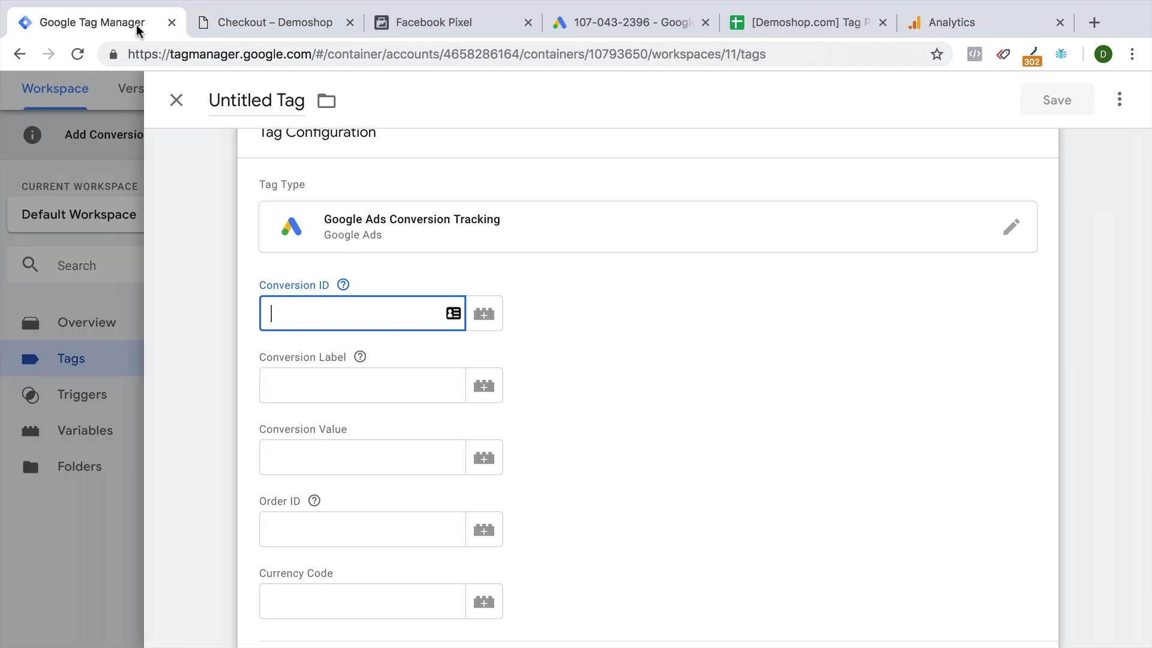
key(super+v)
click(786, 20)
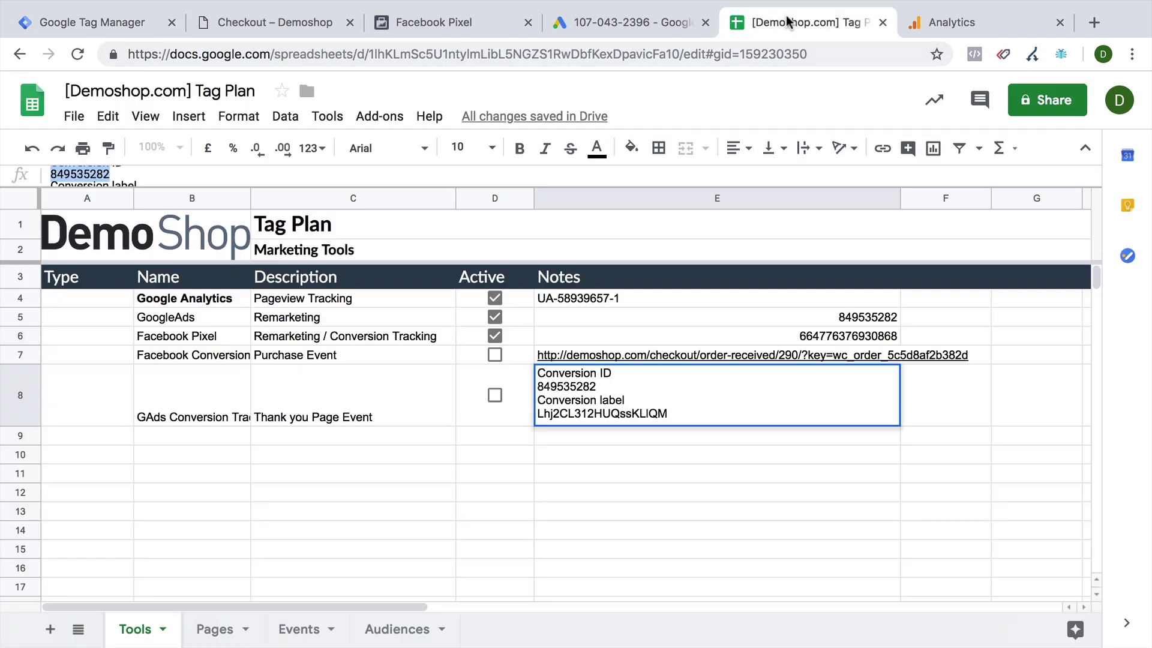
scroll(102, 169, down, 1)
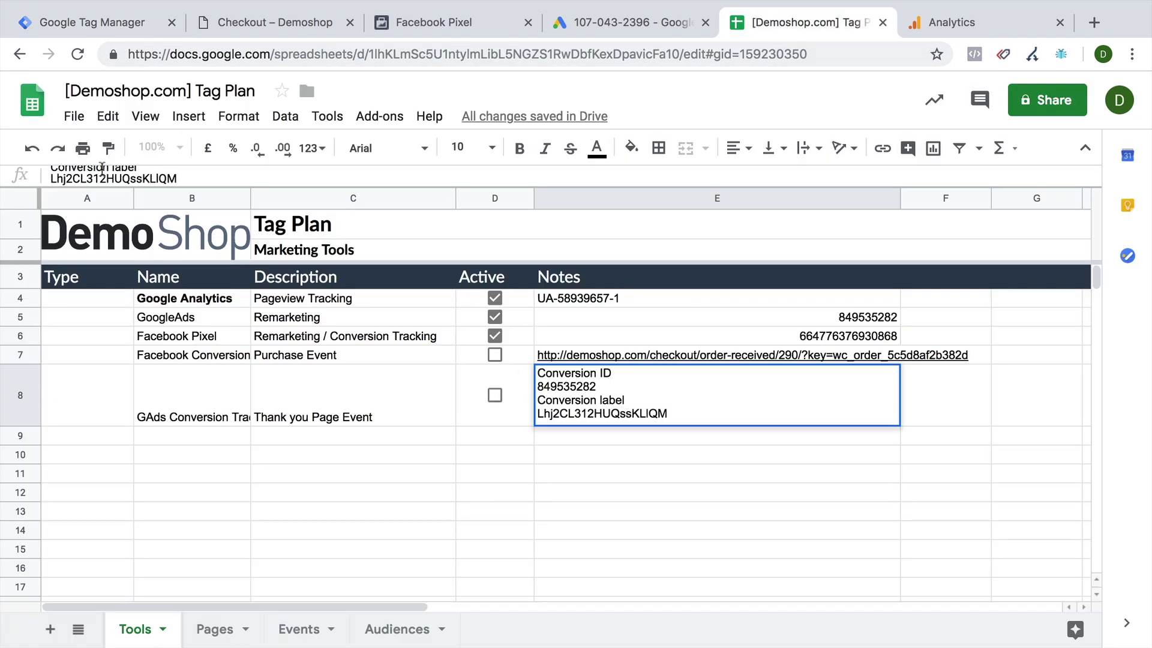
double_click(91, 178)
click(114, 18)
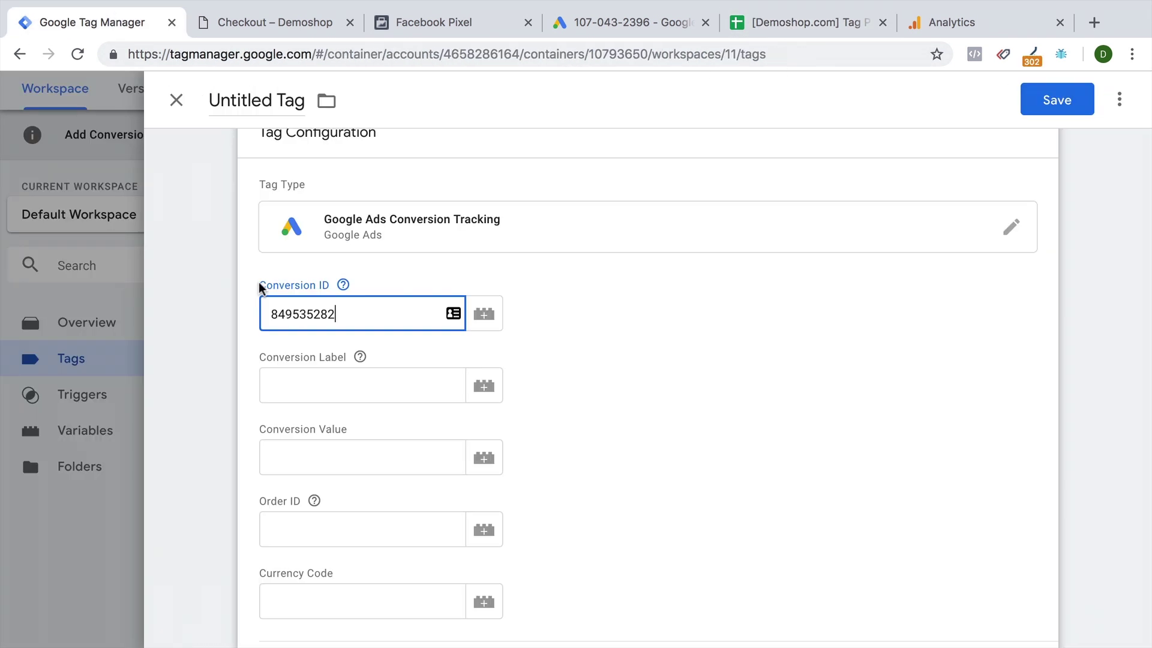
click(342, 386)
key(super+v)
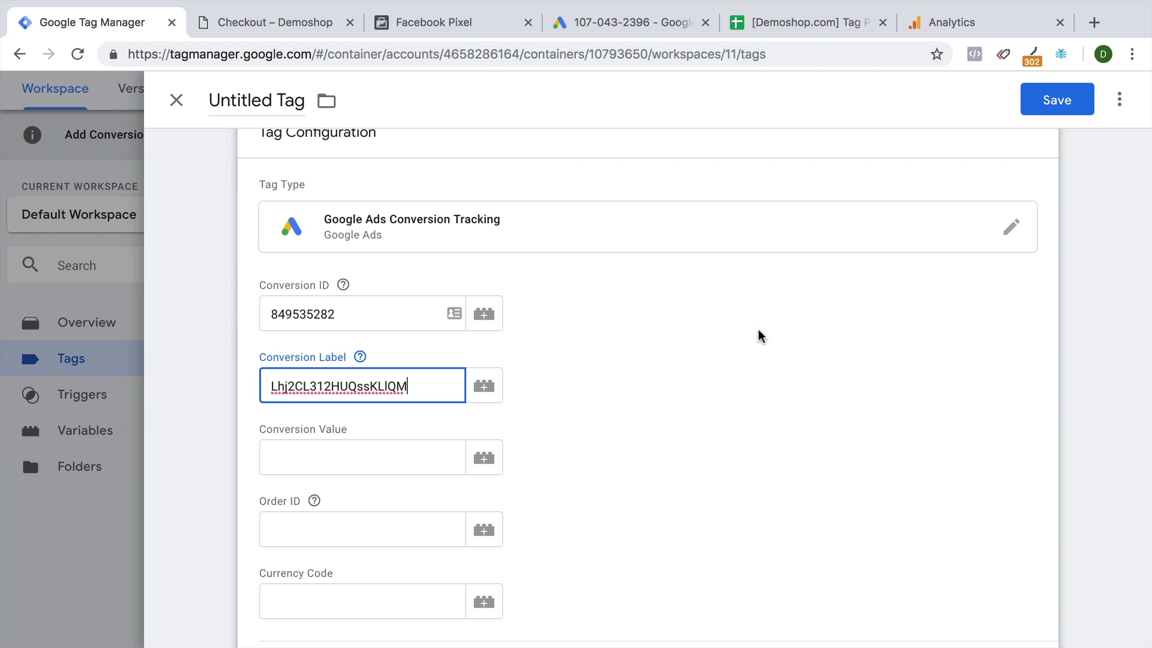
Fire the tag on pageview - purchase, name it 'GAds - Conversion - Purchase' and save.
scroll(735, 364, down, 6)
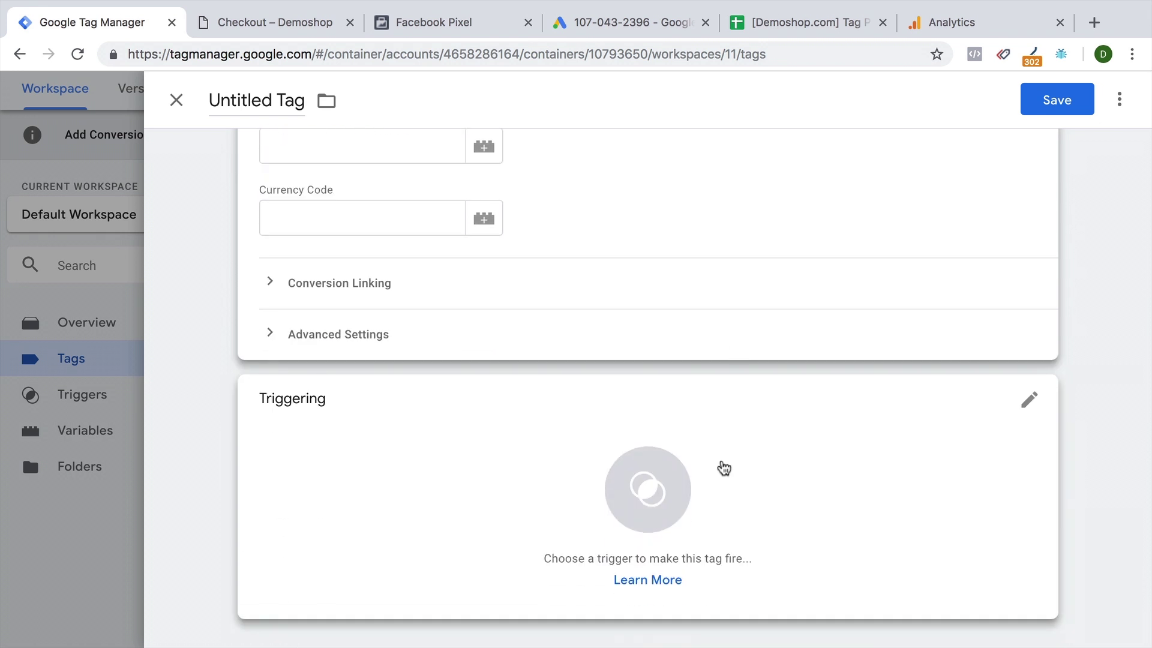
click(724, 468)
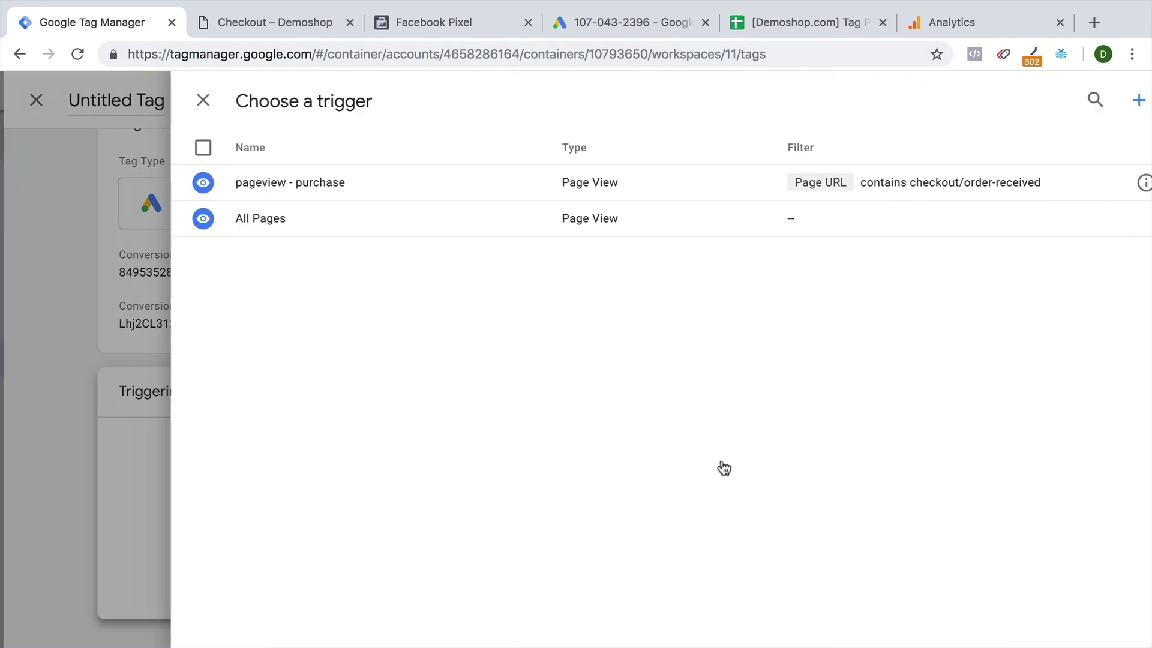
click(299, 191)
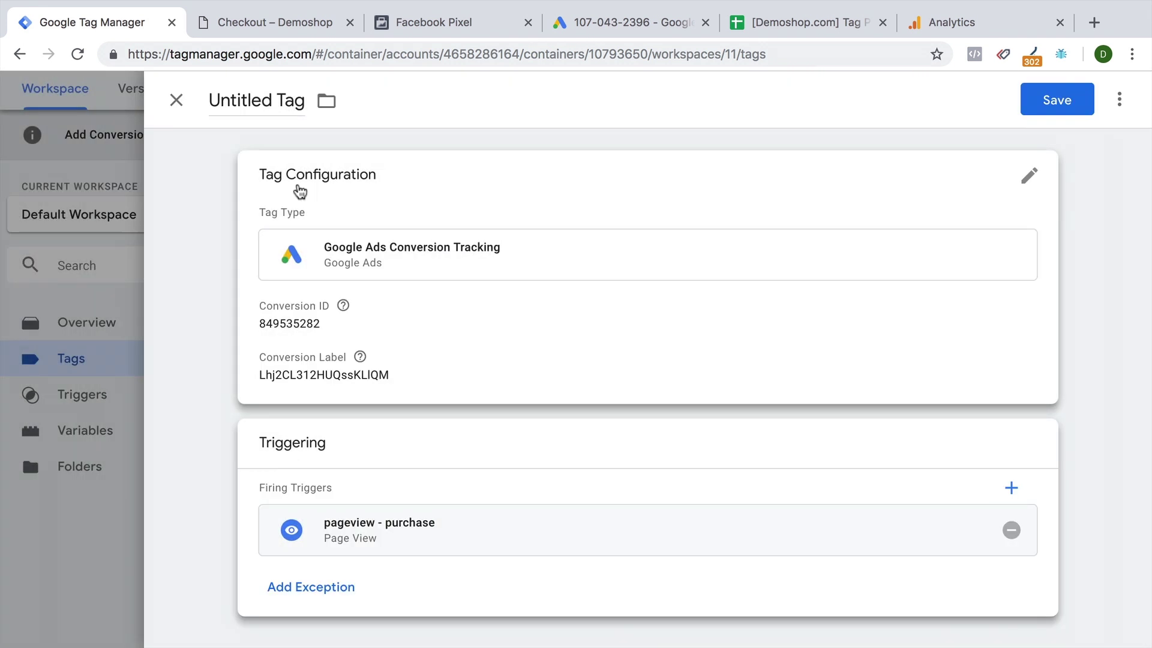
click(237, 100)
text(Ga)
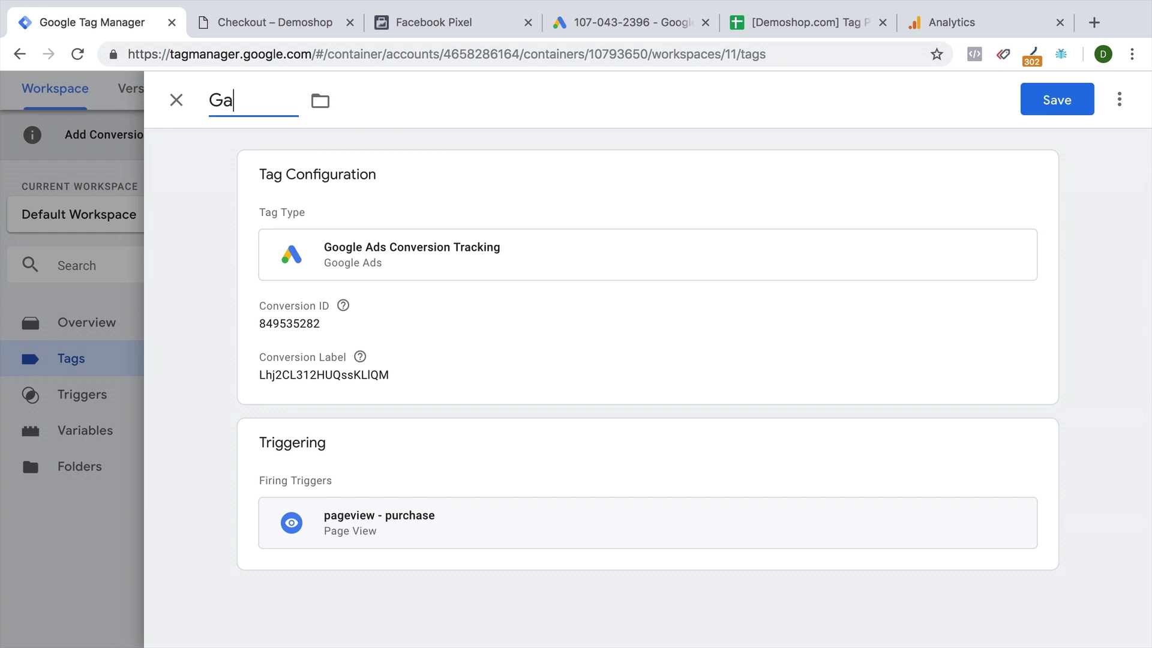
text(Ads - Conver)
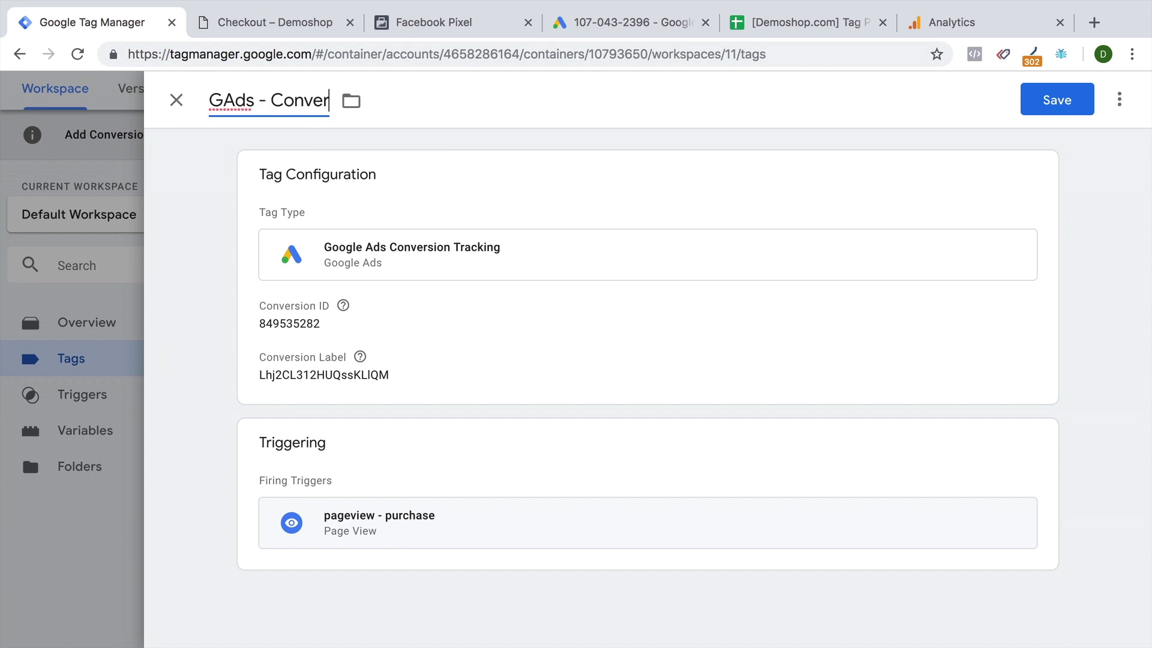
text(sion - Purchase)
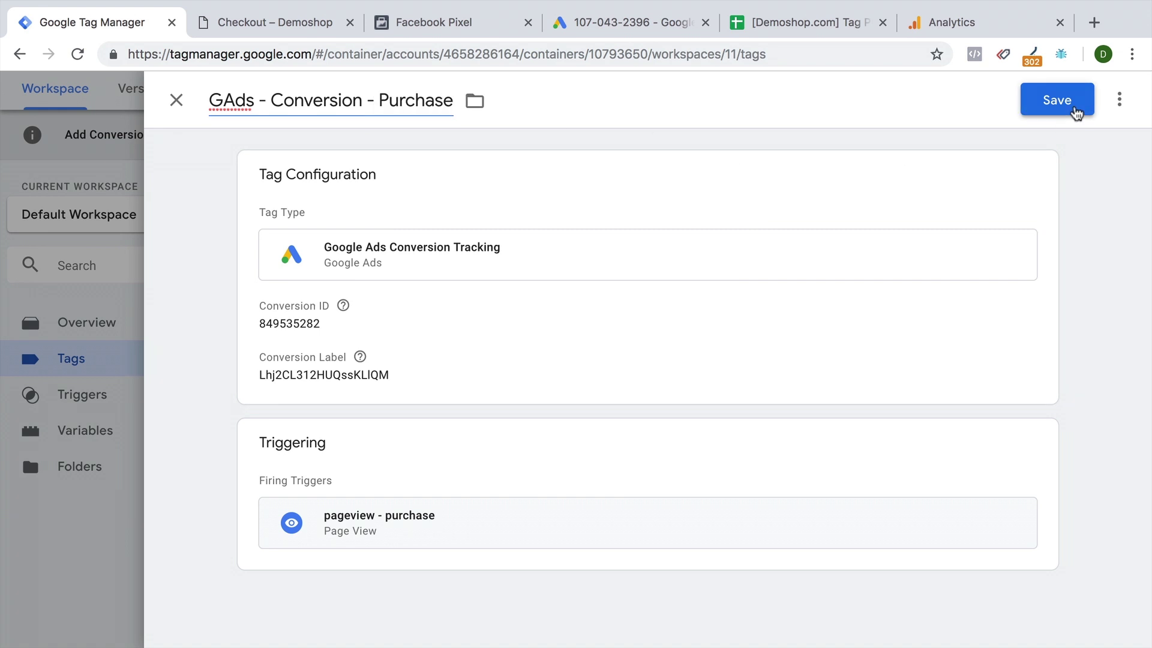
click(1077, 111)
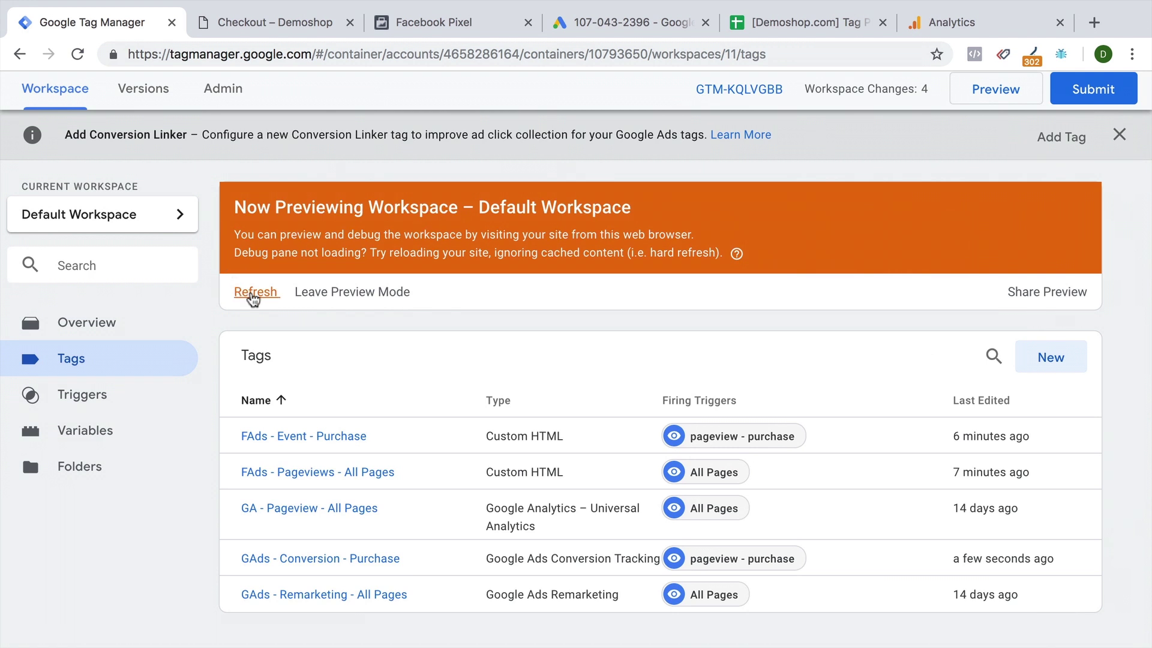
Refresh the preview, reload the order-received page and confirm GAds - Conversion - Purchase fired once.
click(254, 294)
click(275, 19)
key(ctrl+r)
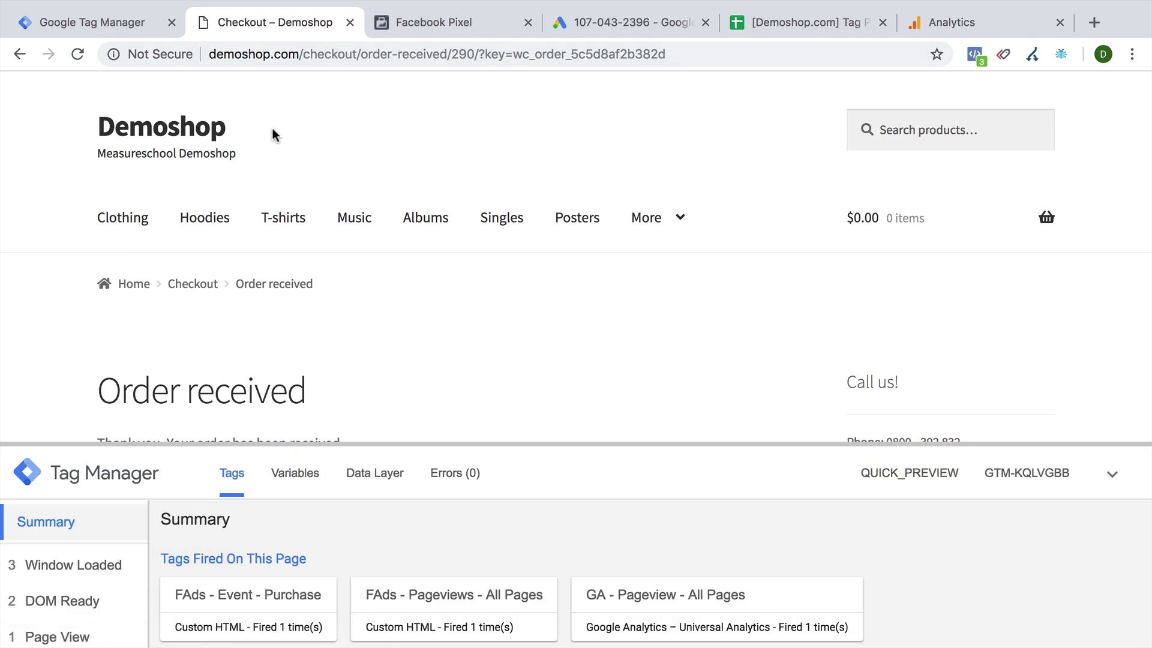
scroll(226, 573, down, 3)
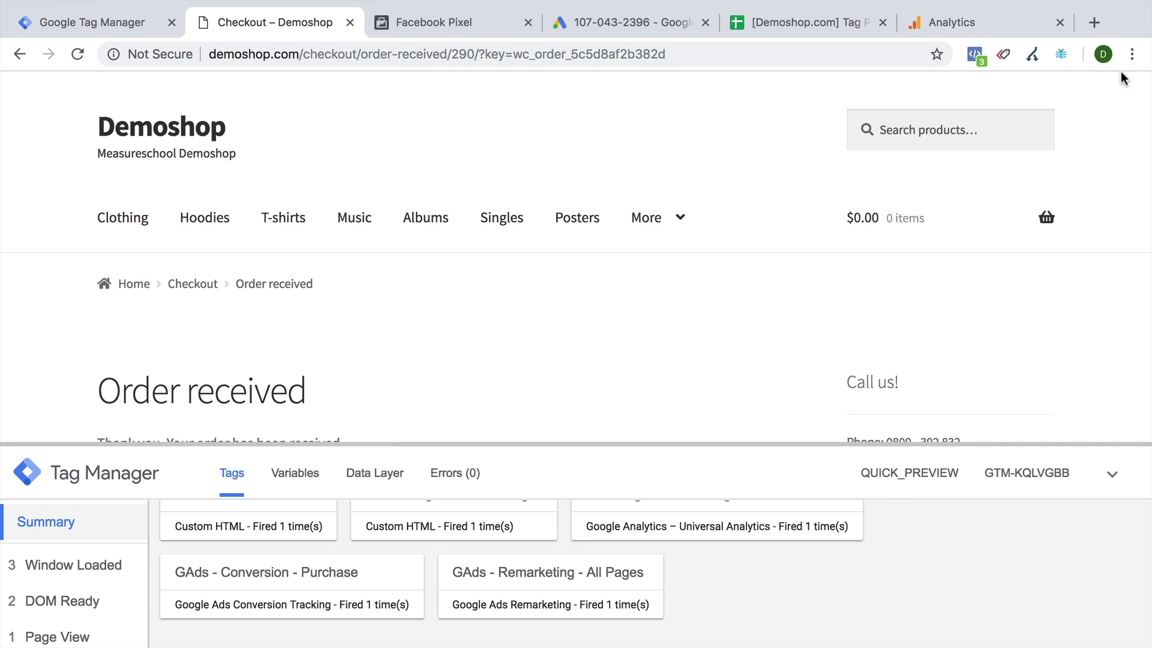
click(1132, 55)
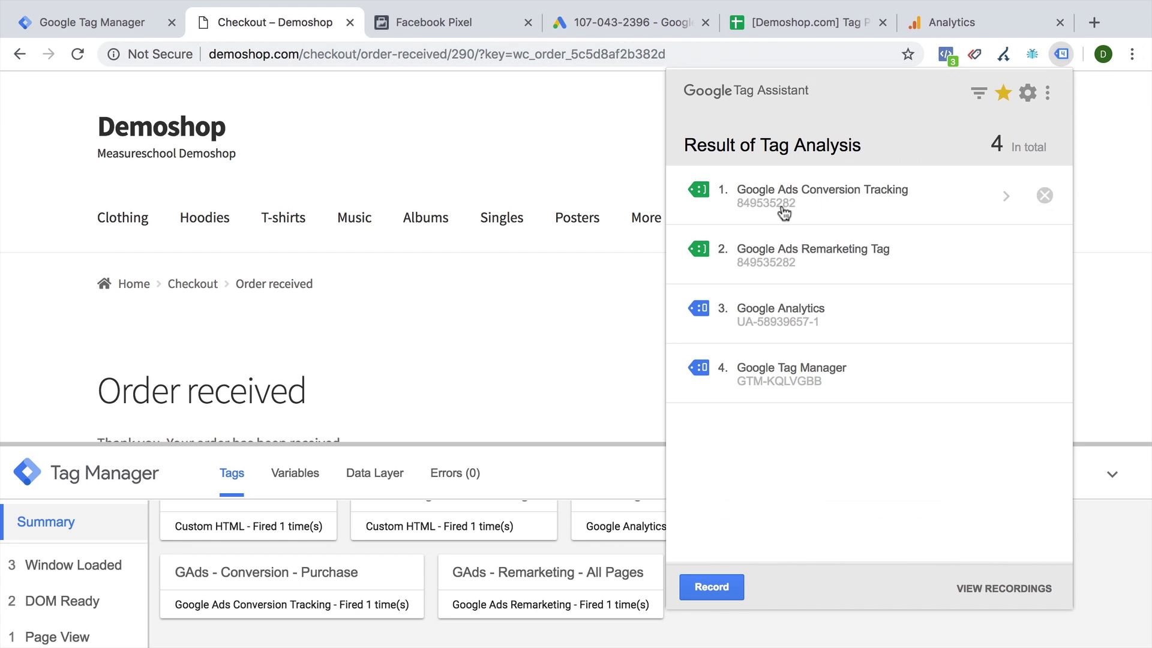
click(534, 138)
click(592, 28)
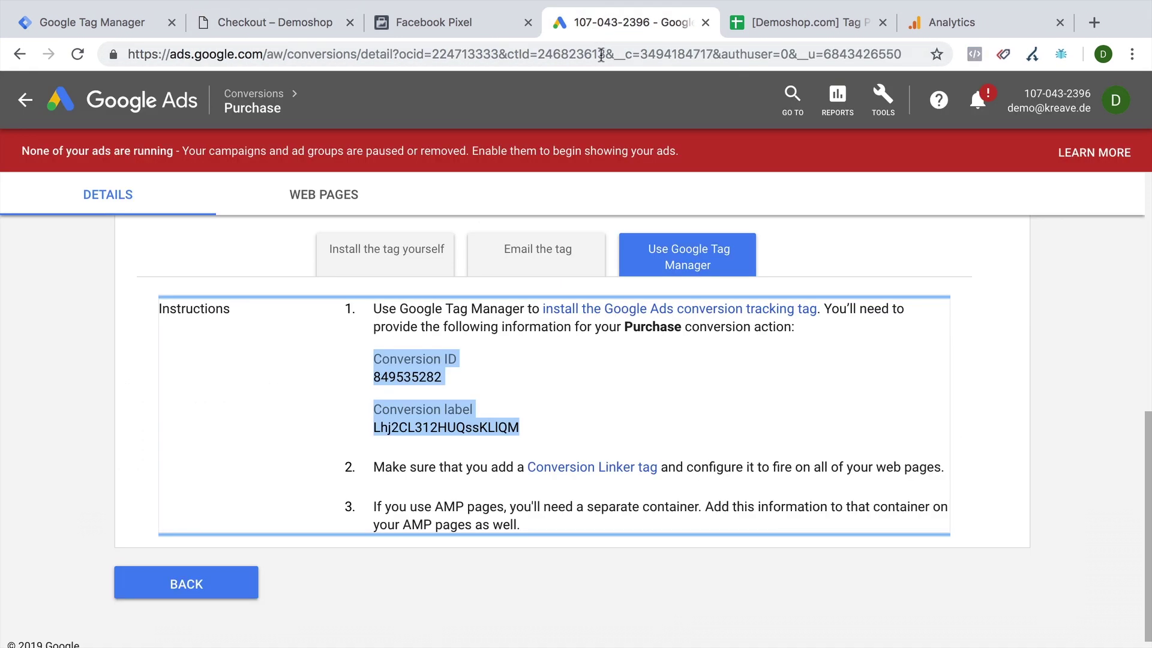
Check Google Ads conversion actions, where Purchase shows no recent conversions yet.
click(882, 97)
click(733, 193)
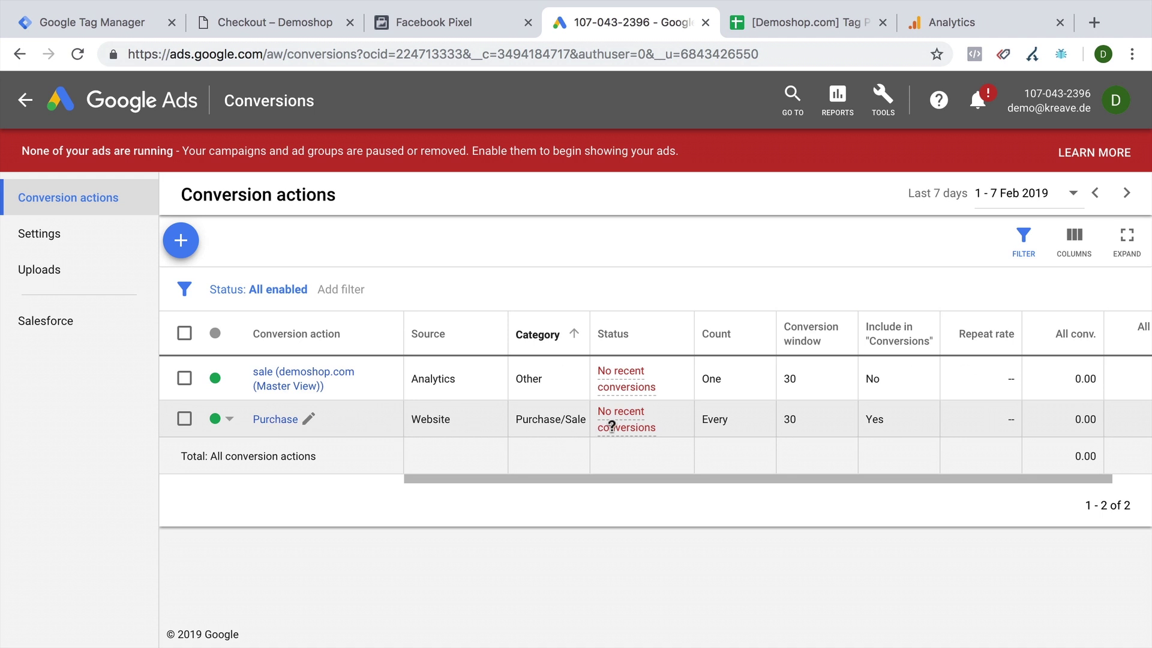
click(608, 288)
click(636, 236)
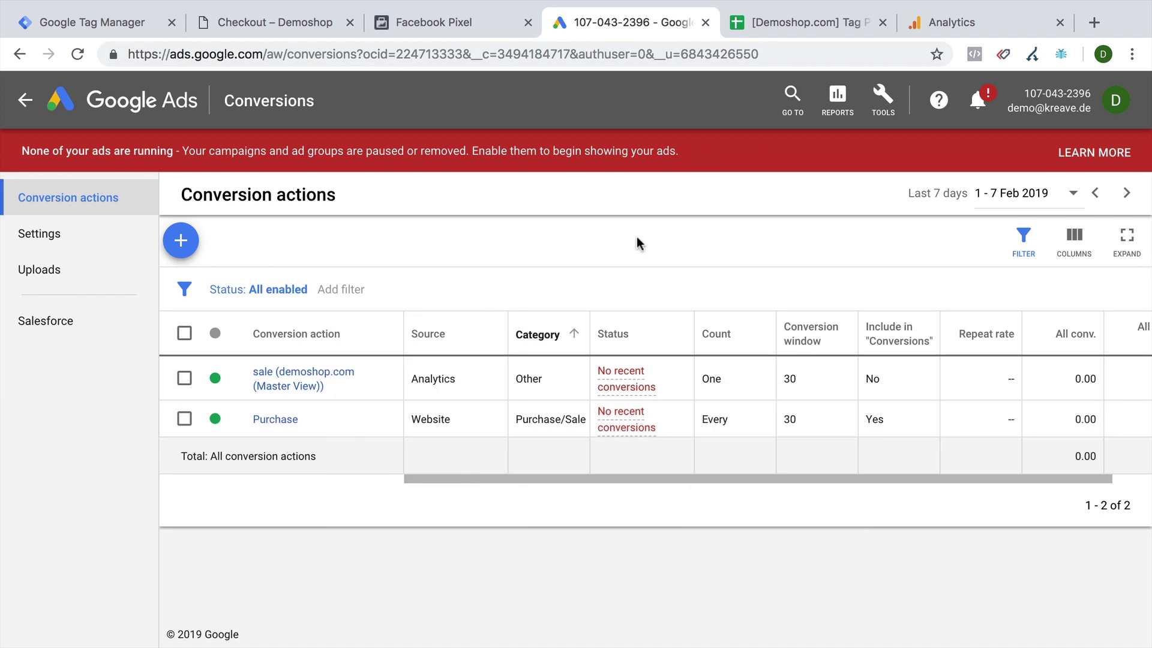
click(123, 24)
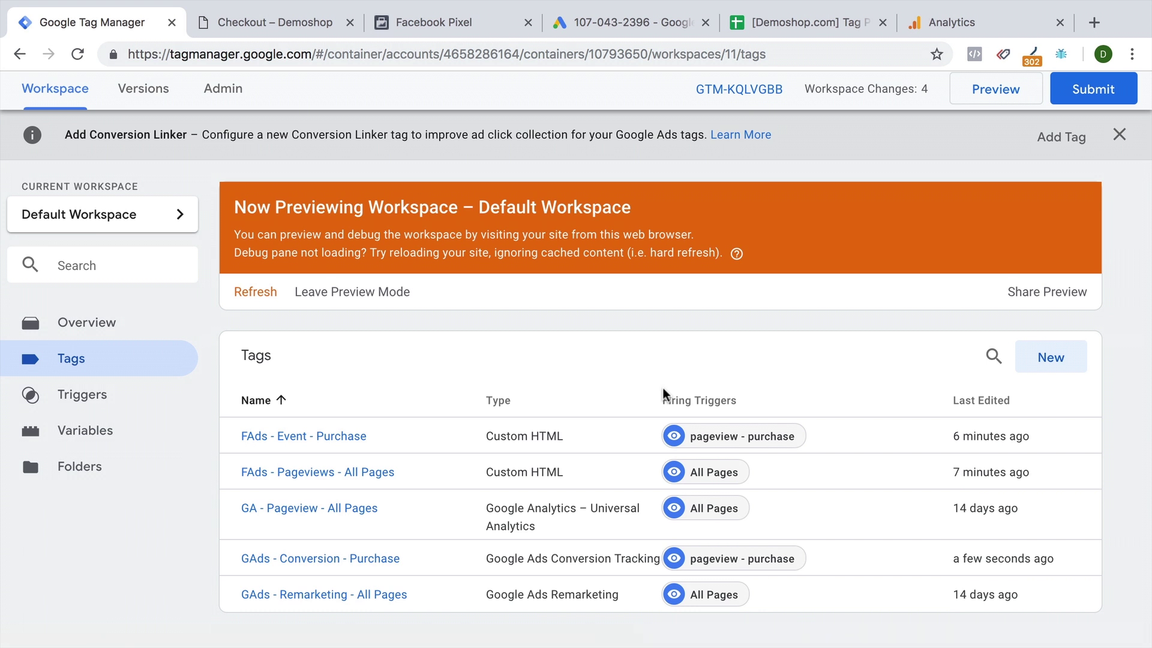
click(233, 19)
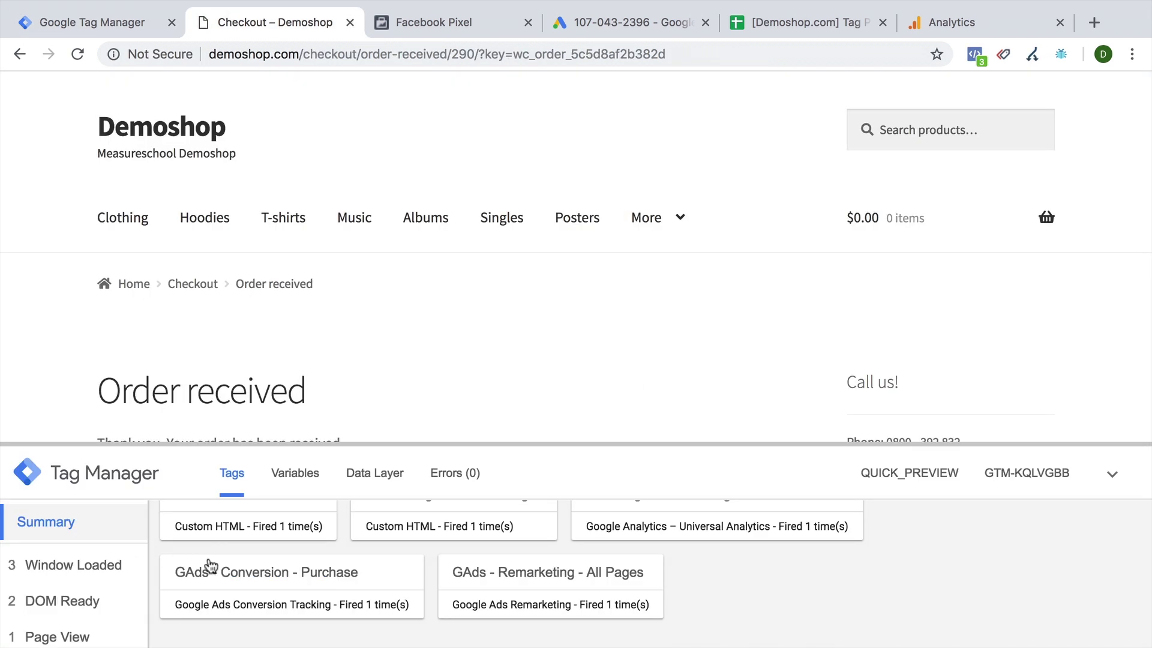
scroll(210, 565, up, 2)
scroll(210, 566, down, 2)
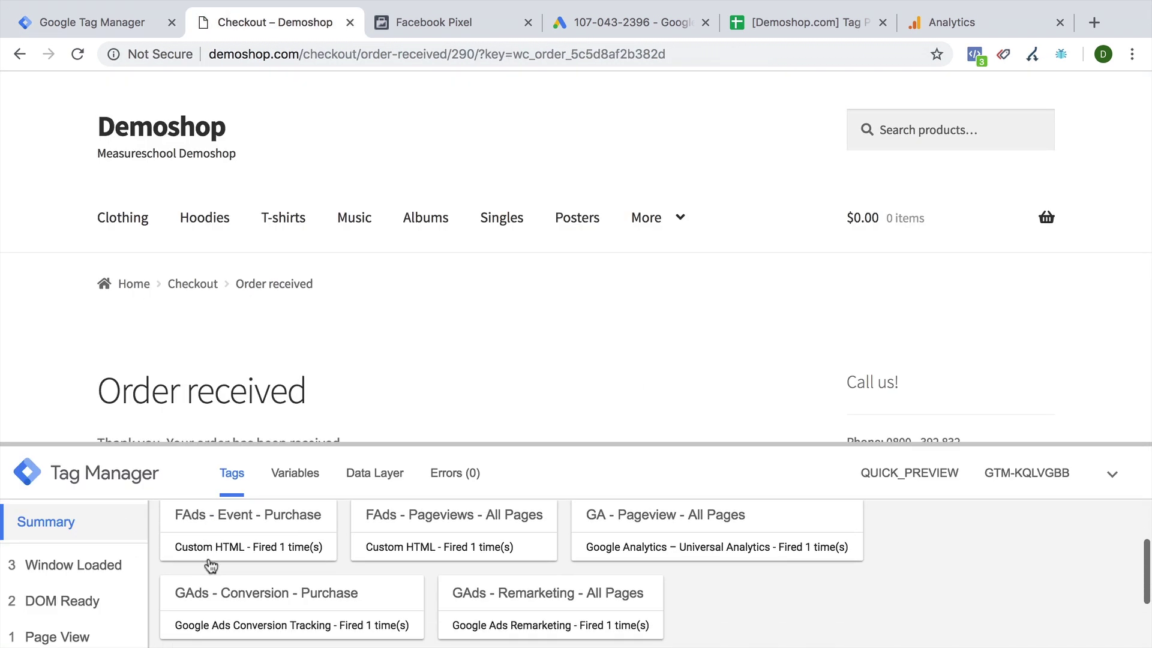
scroll(210, 566, up, 3)
click(165, 127)
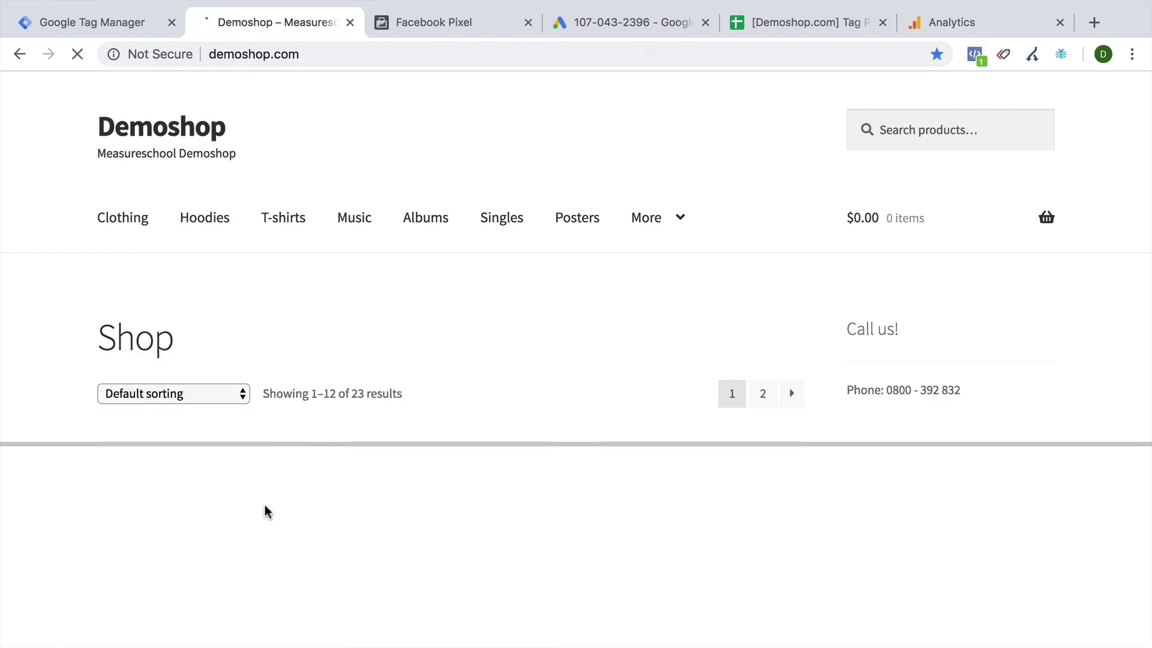
scroll(273, 594, down, 5)
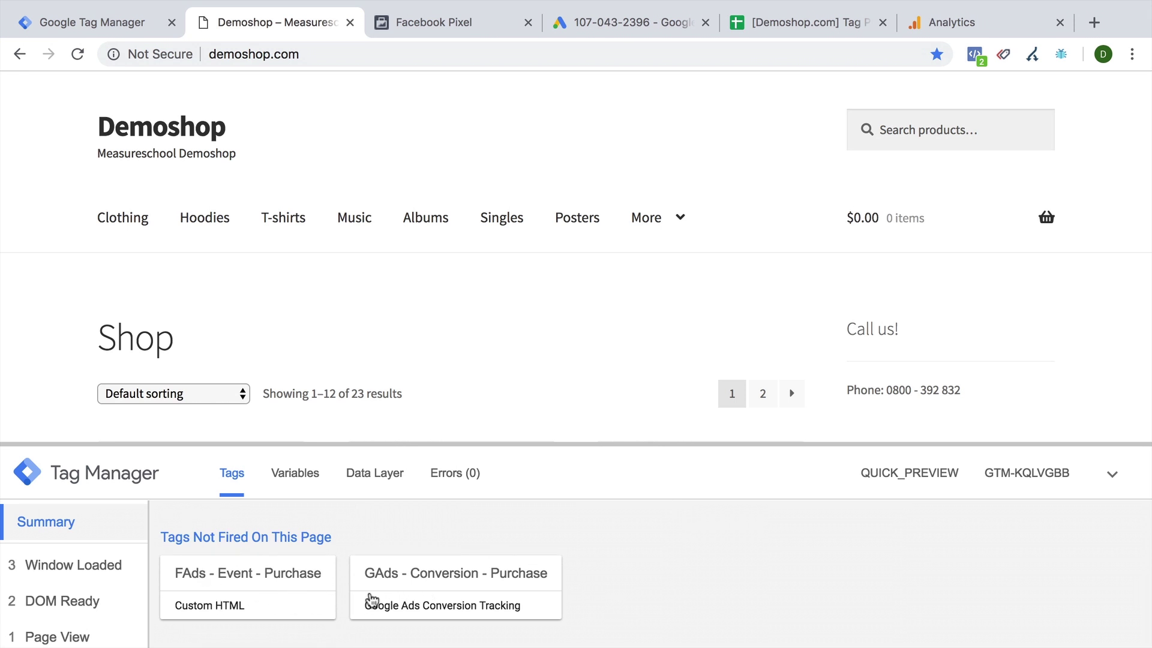
click(306, 583)
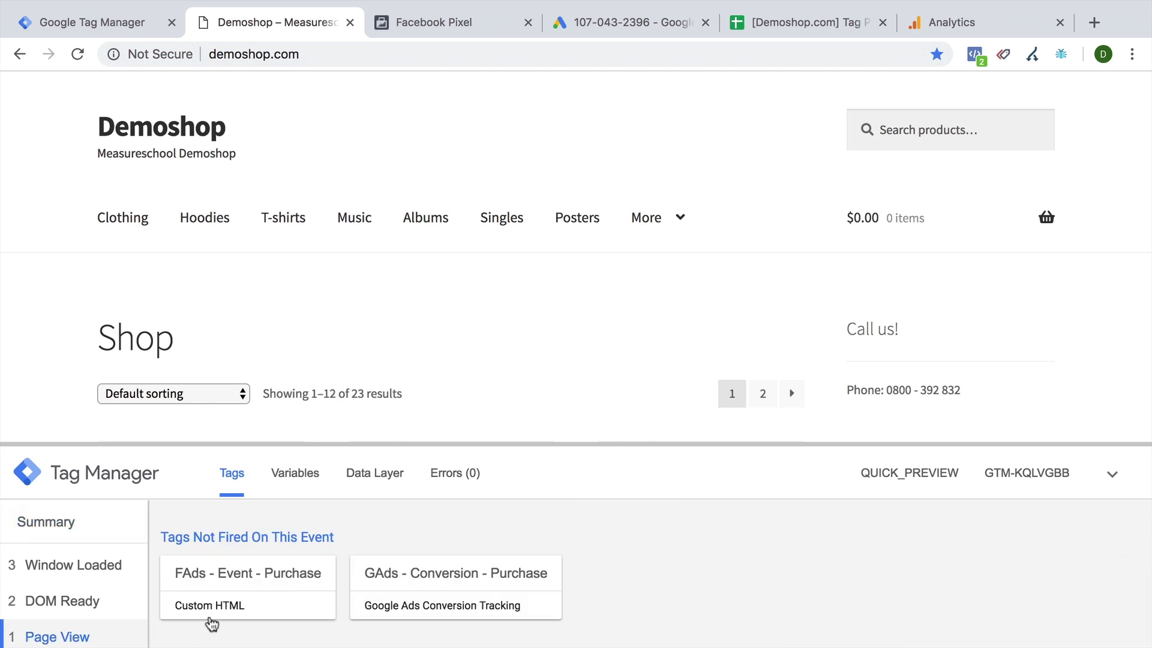
click(227, 593)
scroll(228, 593, down, 3)
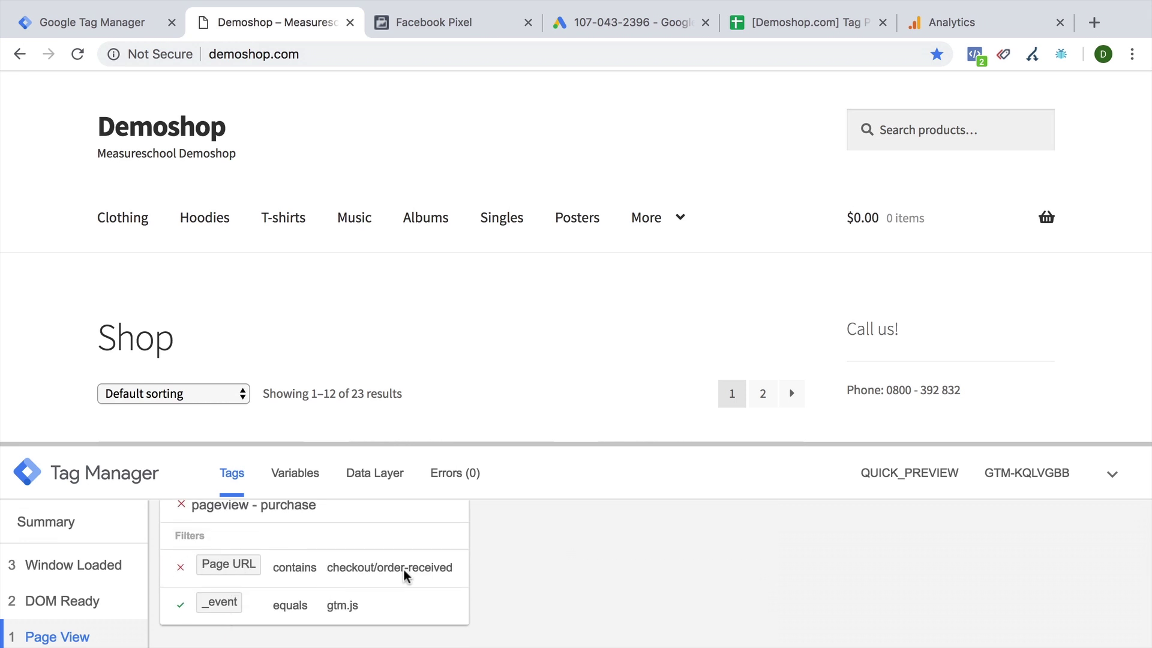
scroll(312, 566, up, 1)
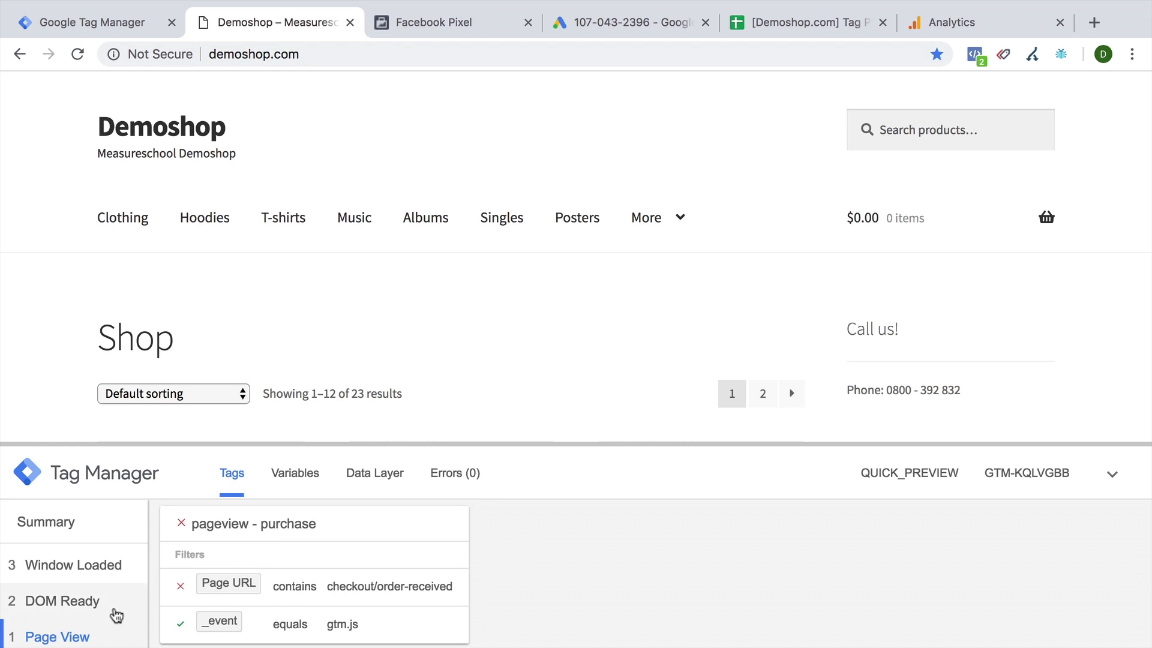
scroll(432, 332, down, 3)
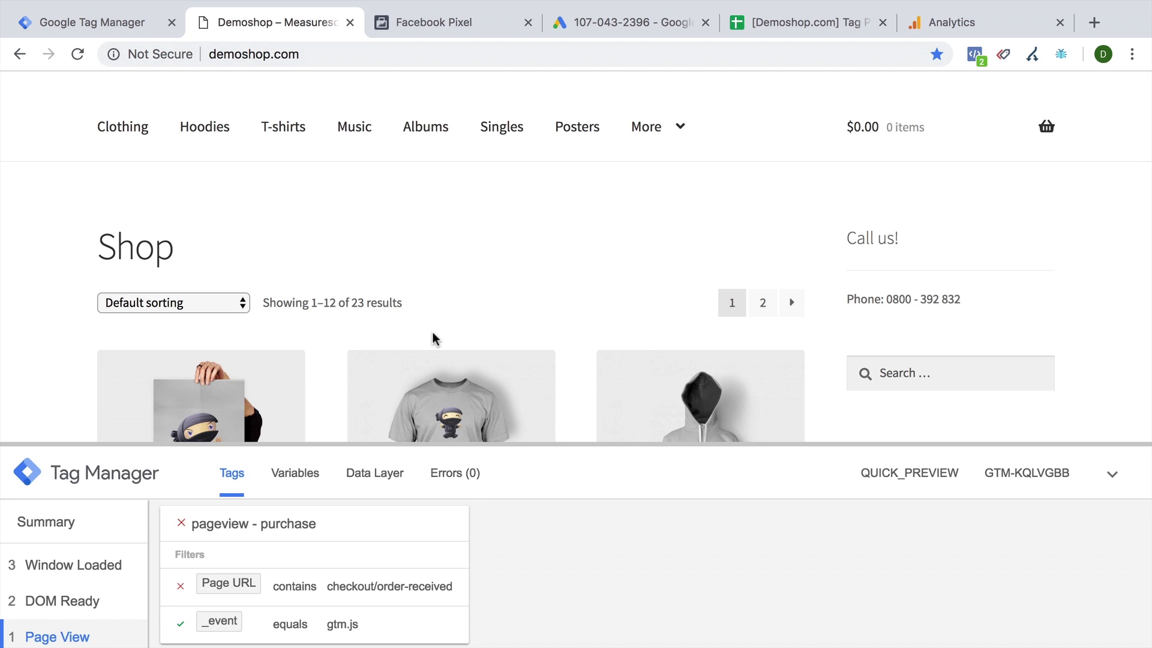
Publish the workspace changes as a version named 'Added Facebook Purchase Event + Gads Conversion Tracking'.
click(75, 22)
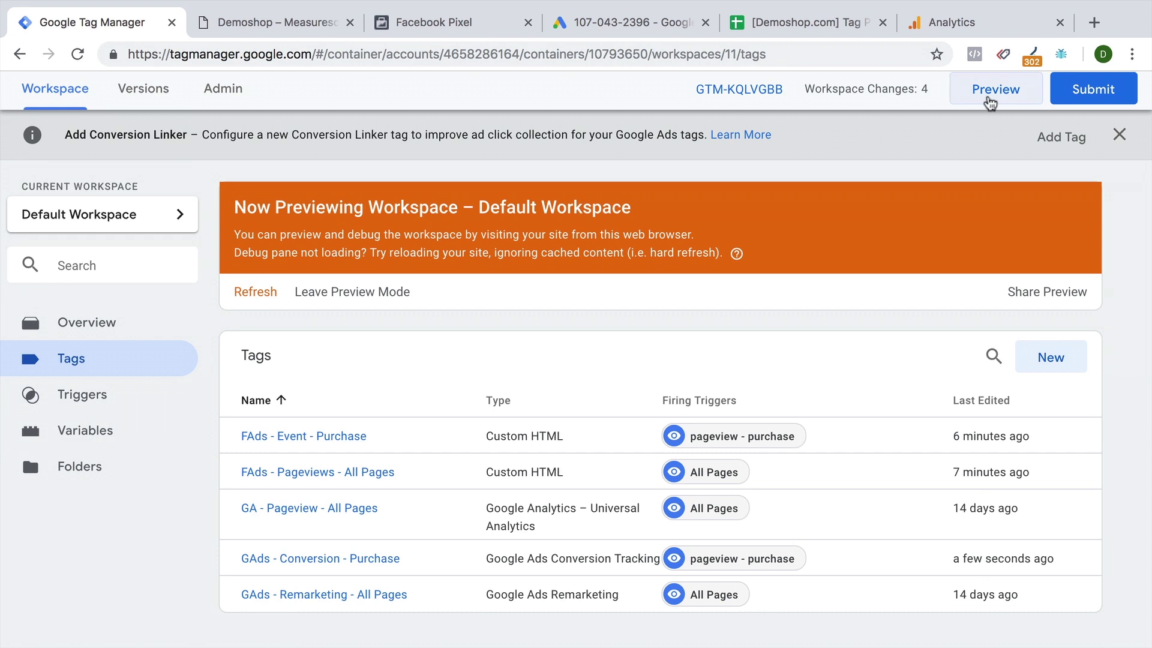
click(1077, 101)
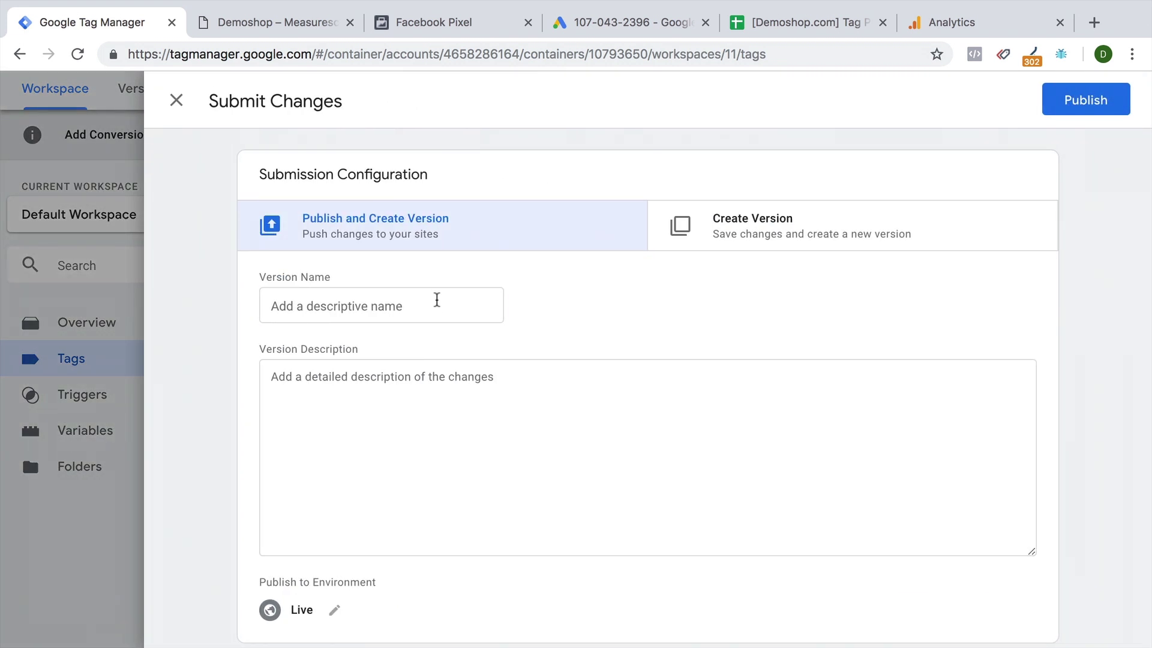
click(437, 300)
text(A)
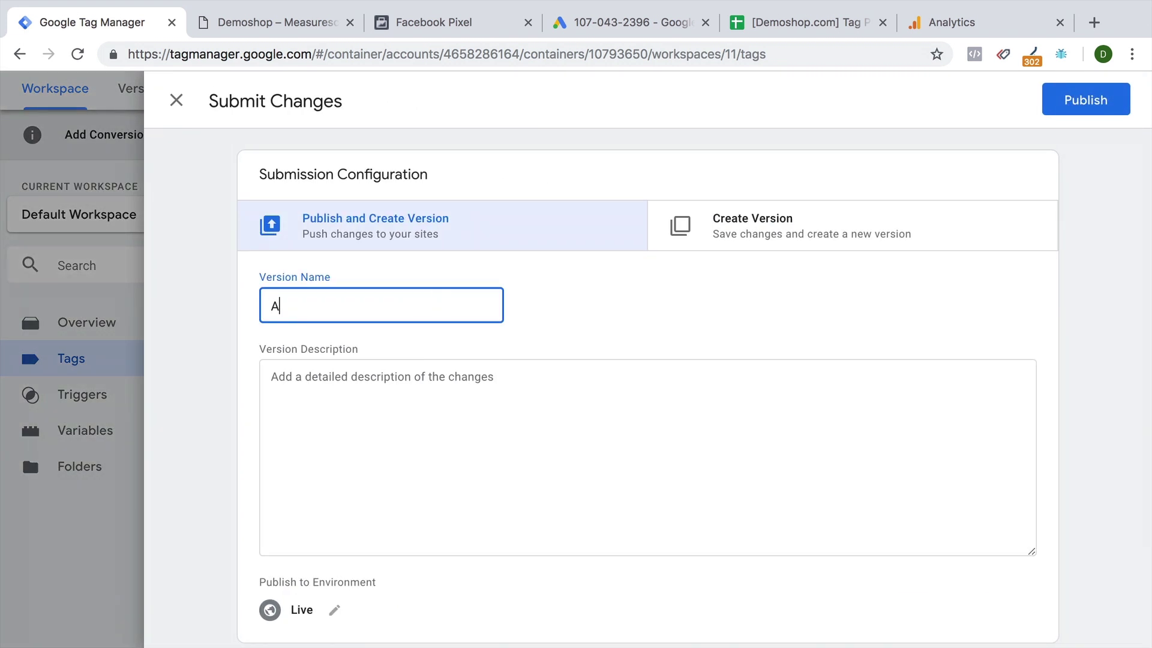
text(dded Facebook Purch)
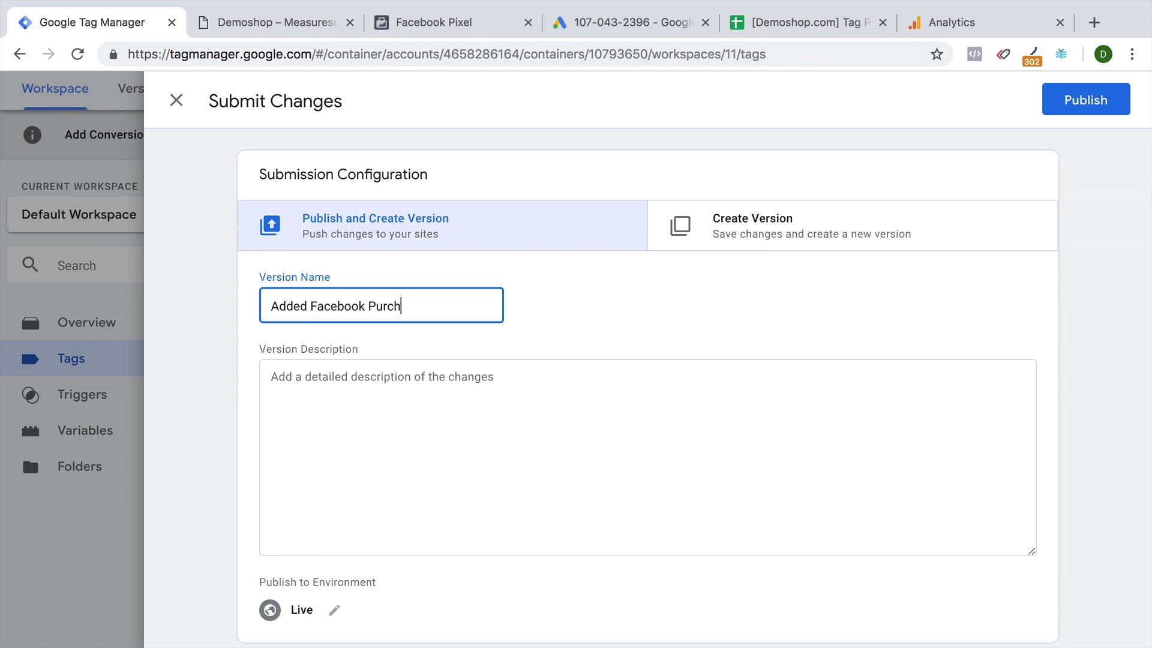
text(ase Even)
text(t + Ga)
text(ds Conve)
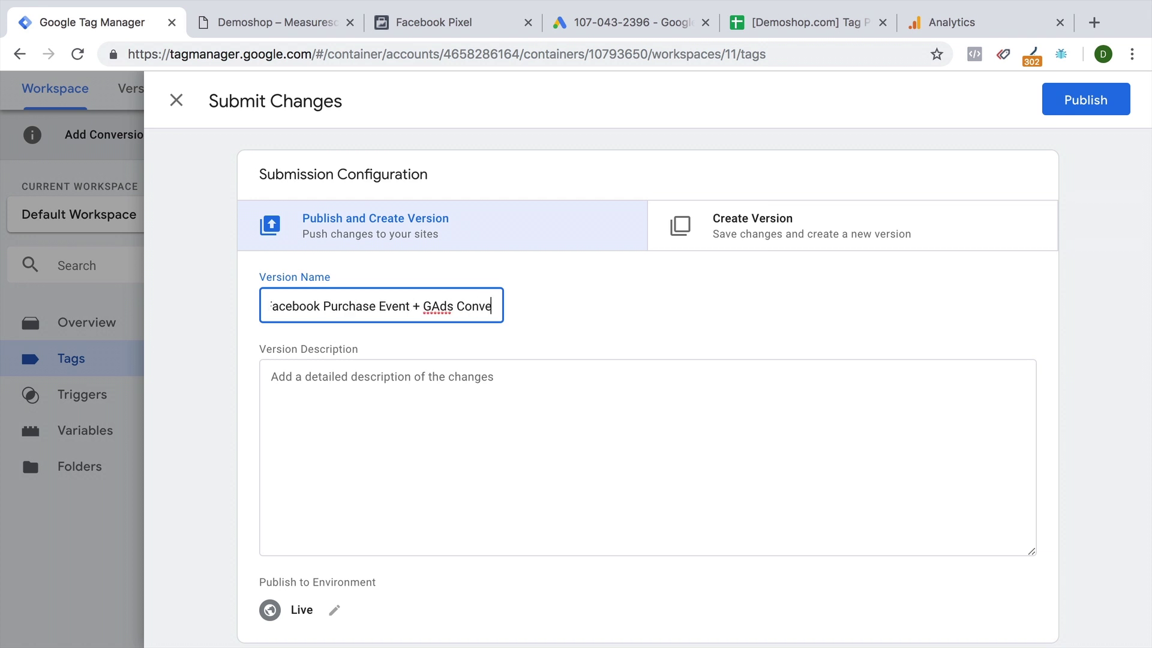
text(rsion Tracking)
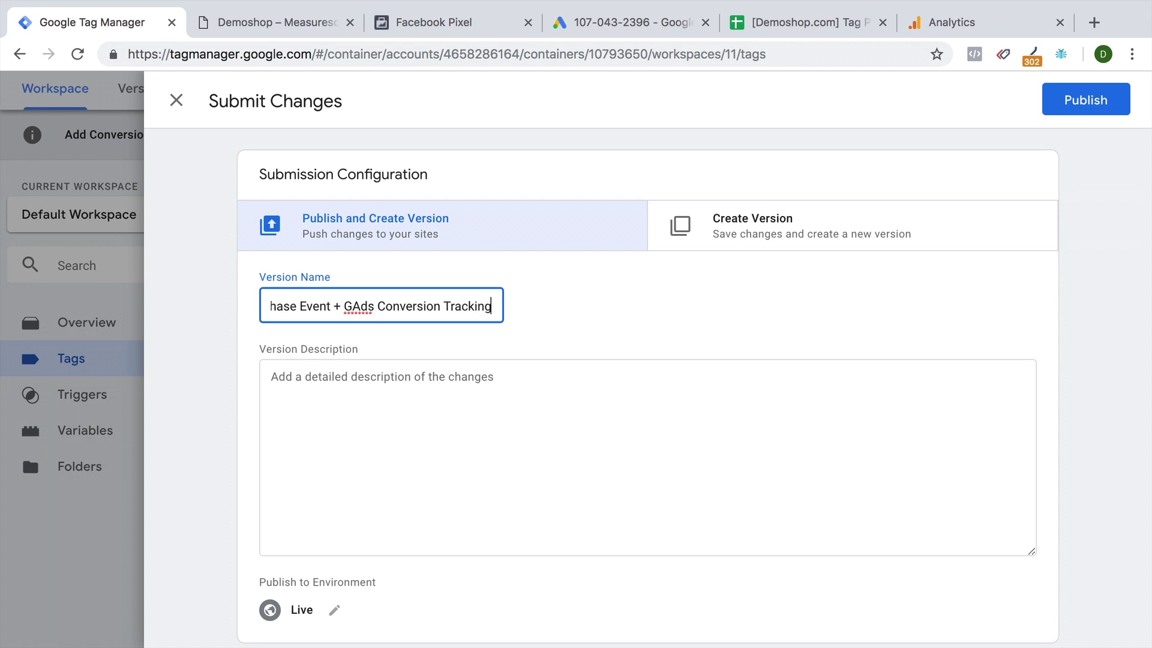
click(825, 339)
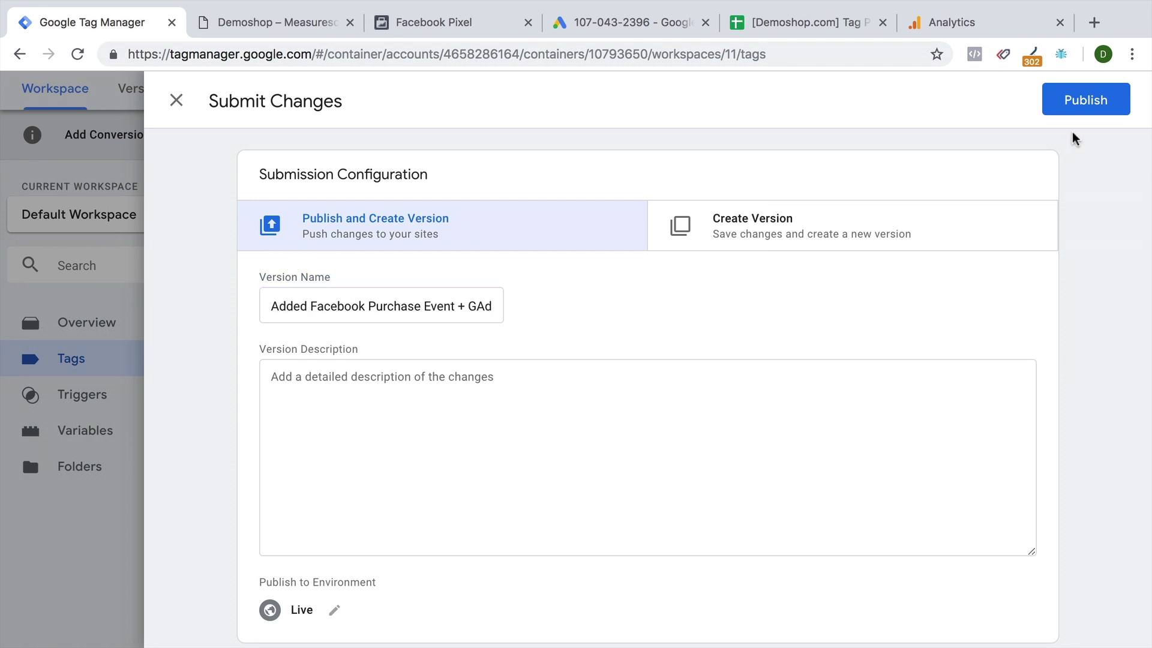
click(1086, 100)
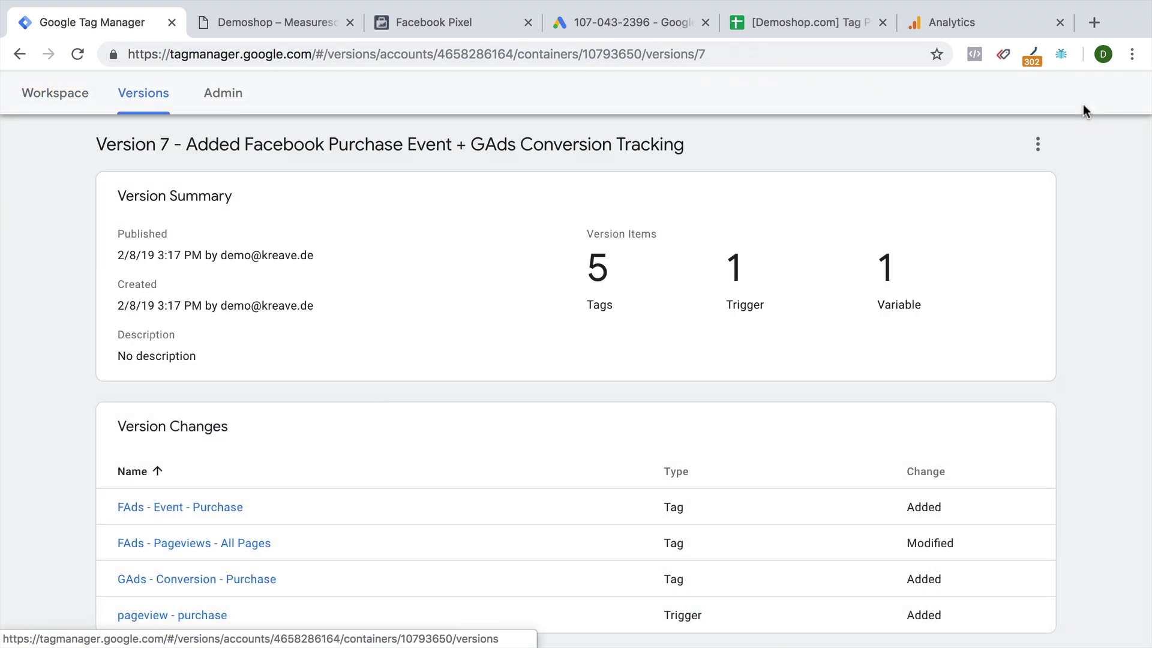
Go back to the workspace Overview, showing Version 7 live with 0 workspace changes.
click(37, 98)
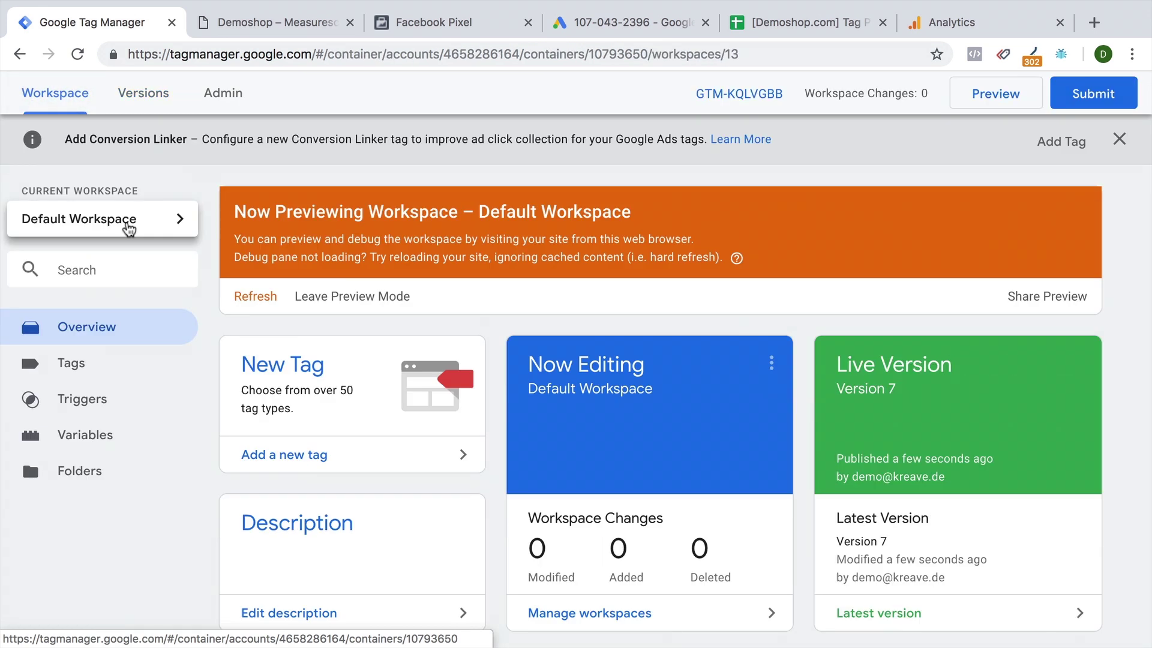